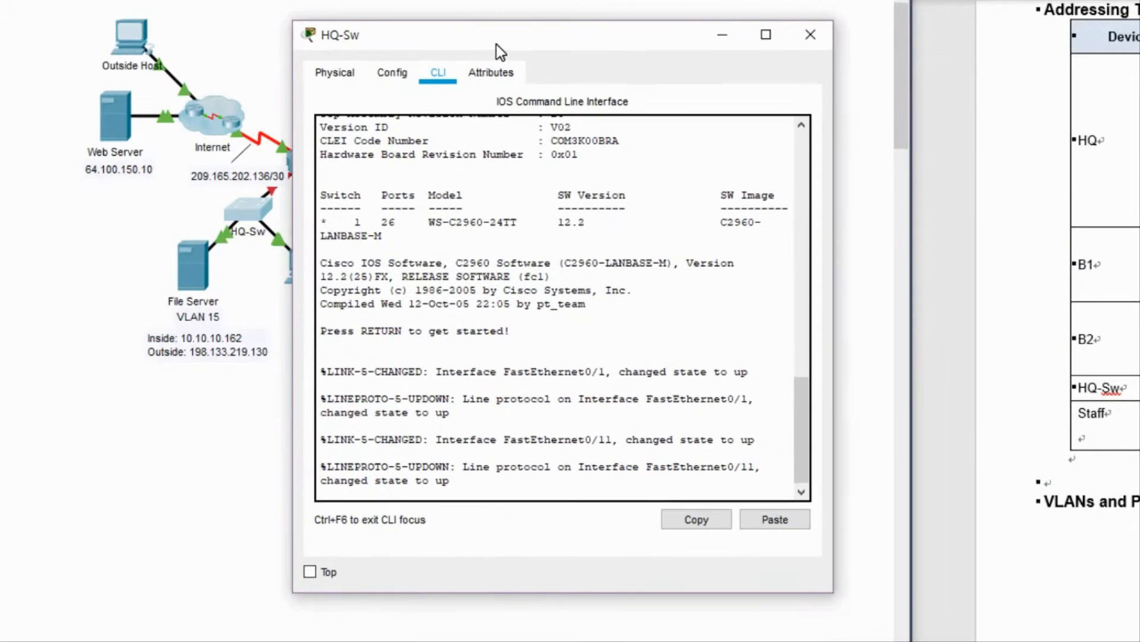
Enter privileged EXEC and global configuration mode on HQ-Sw.
key("Return")
key("Return")
type("EN")
key("Return")
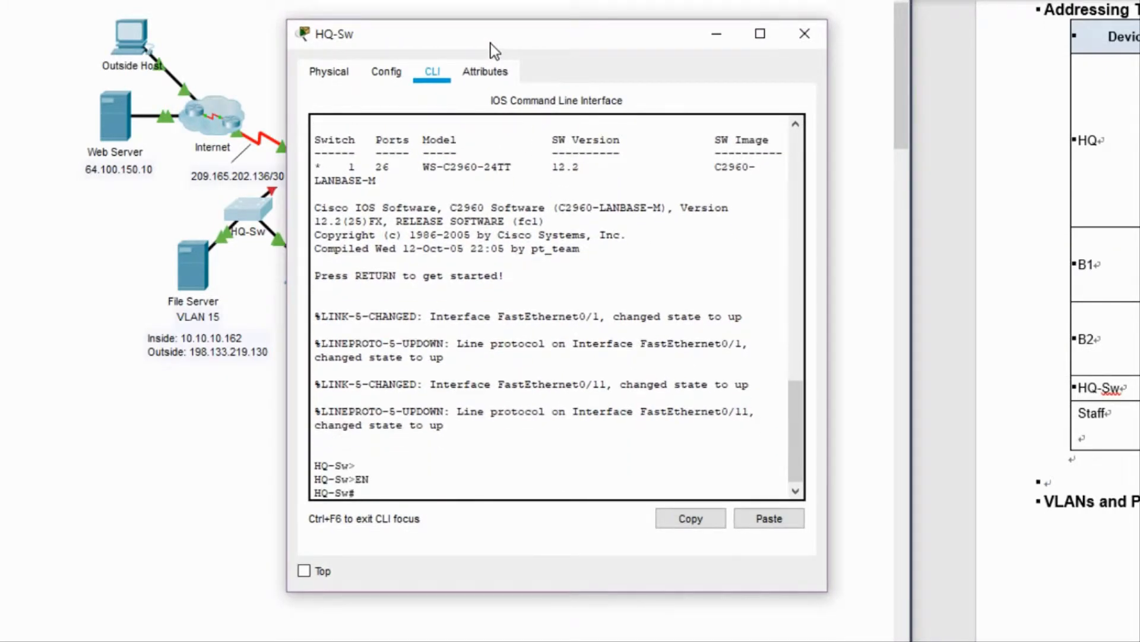
type("cont")
key("Tab")
key("BackSpace")
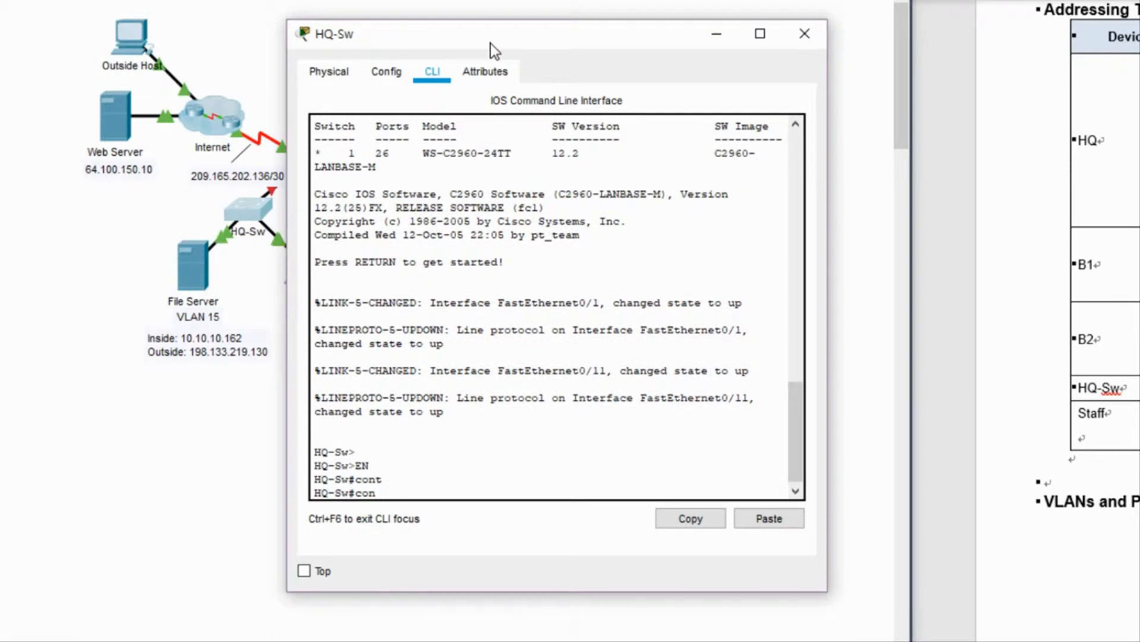
type("f")
key("Tab")
type("t")
key("Tab")
key("Return")
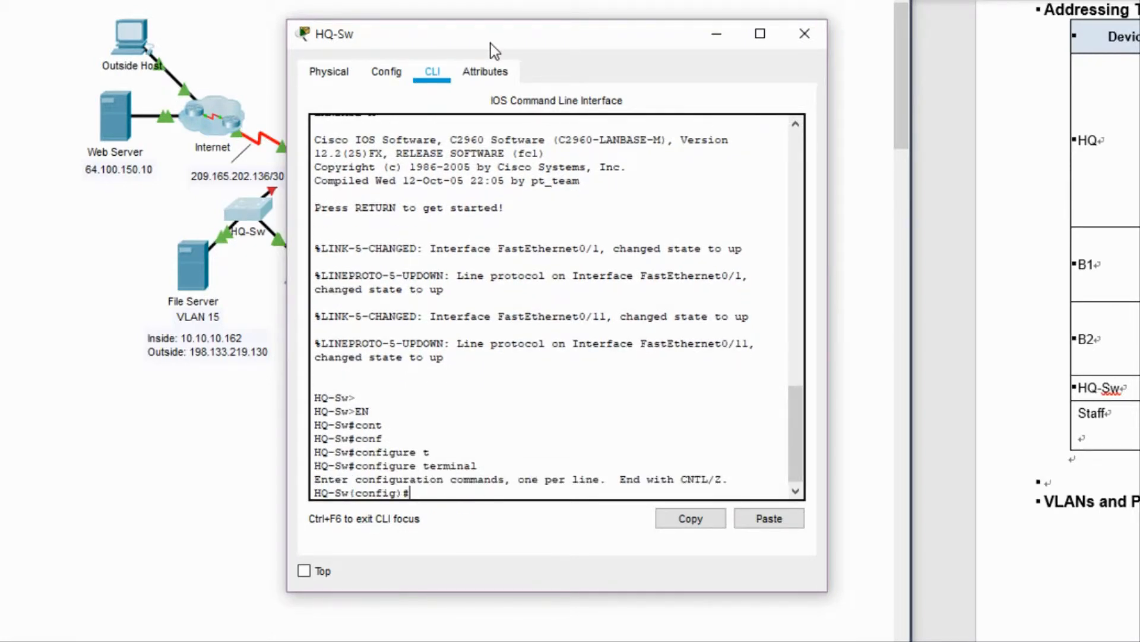
key("Return")
Give interface VLAN 60 address 10.10.10.146 255.255.255.240 and enable it.
type("int vln")
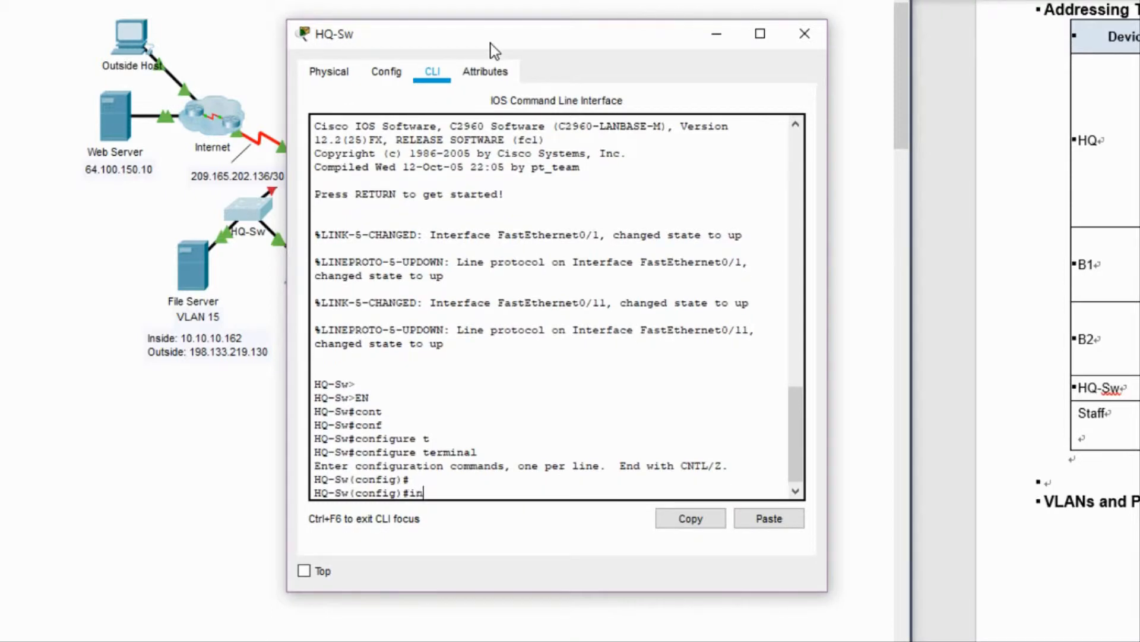
key("Tab")
key("BackSpace")
type("a")
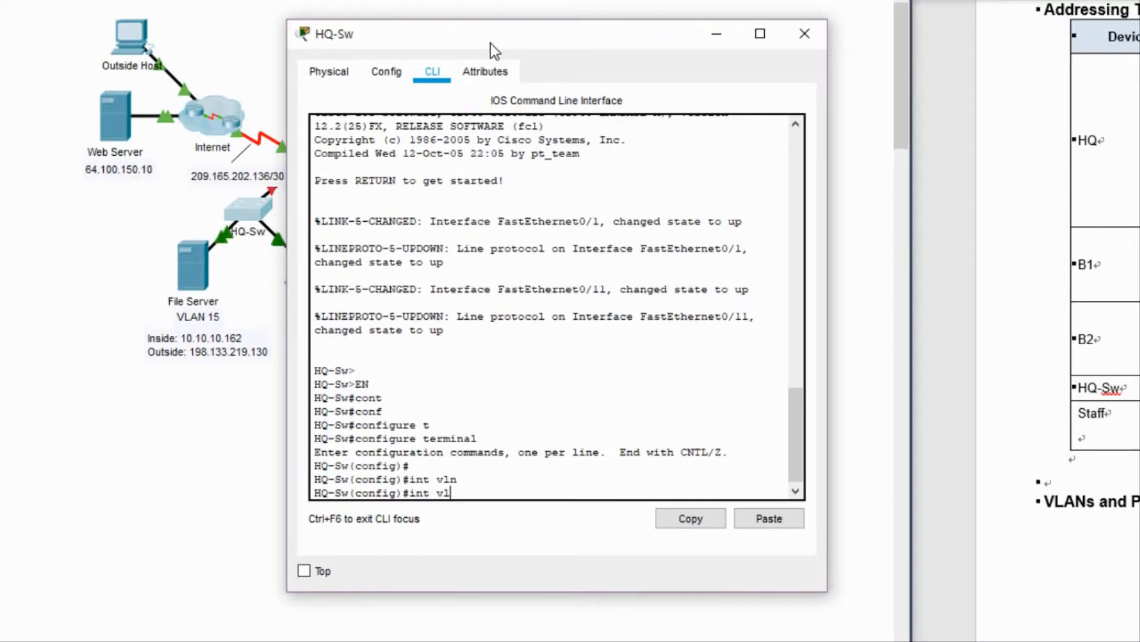
key("Tab")
type("n 60")
key("Return")
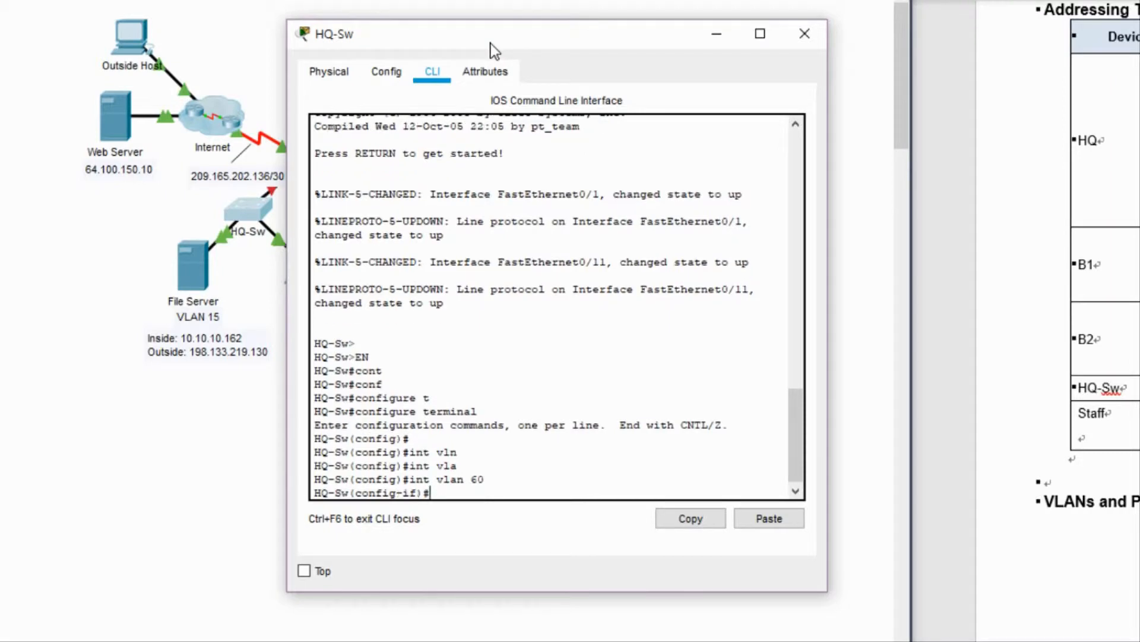
type("ip add")
key("Tab")
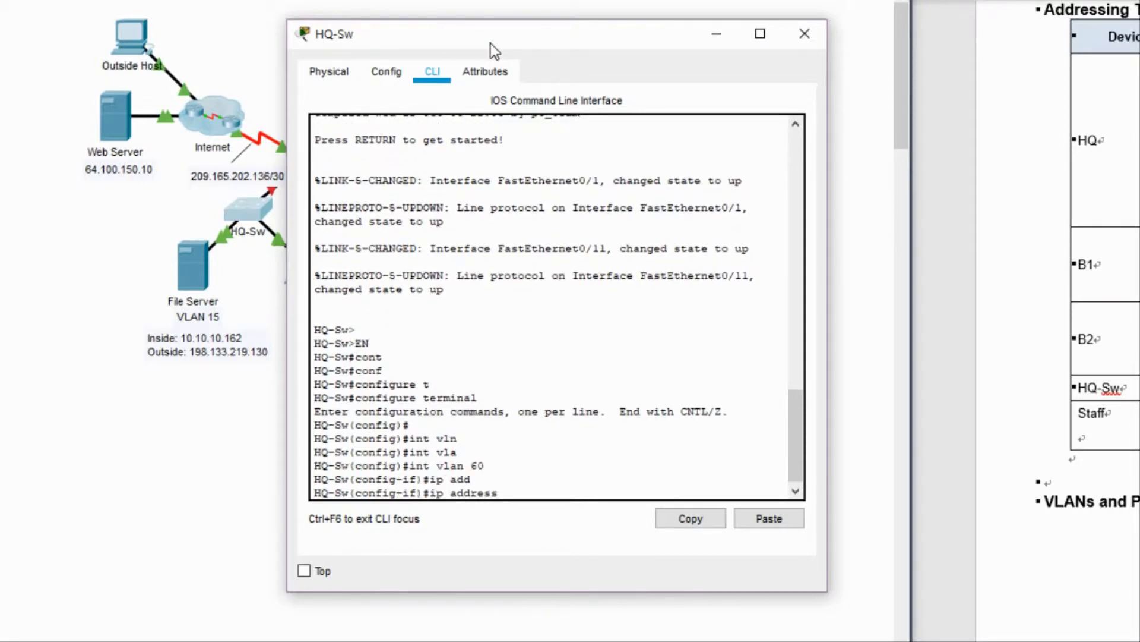
type("10.10.10.146 255.255.255.240")
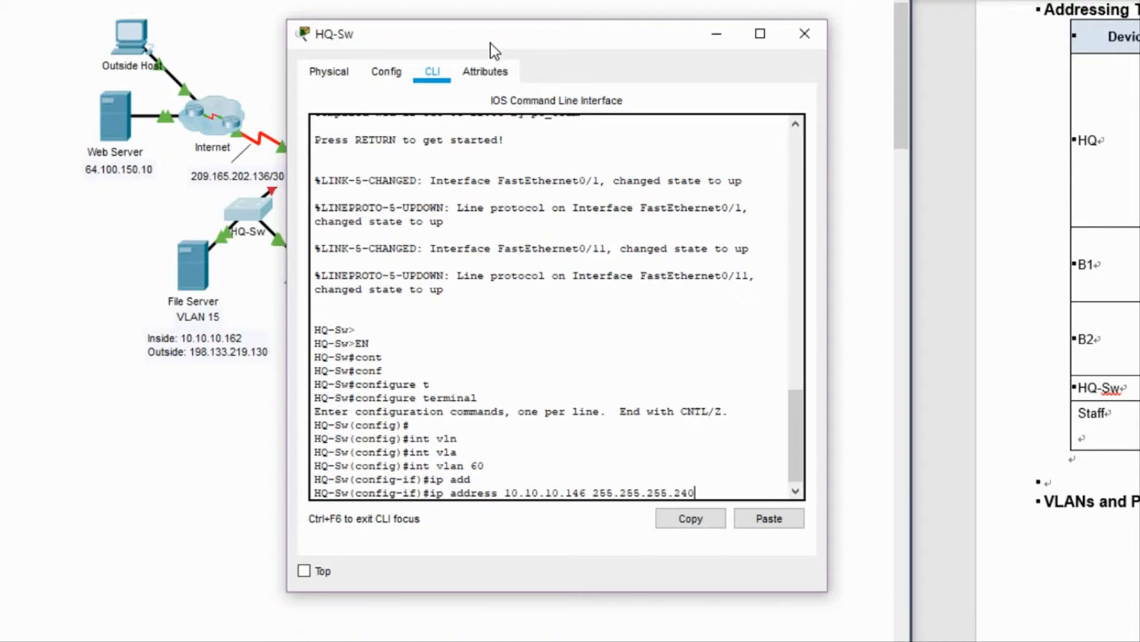
key("Return")
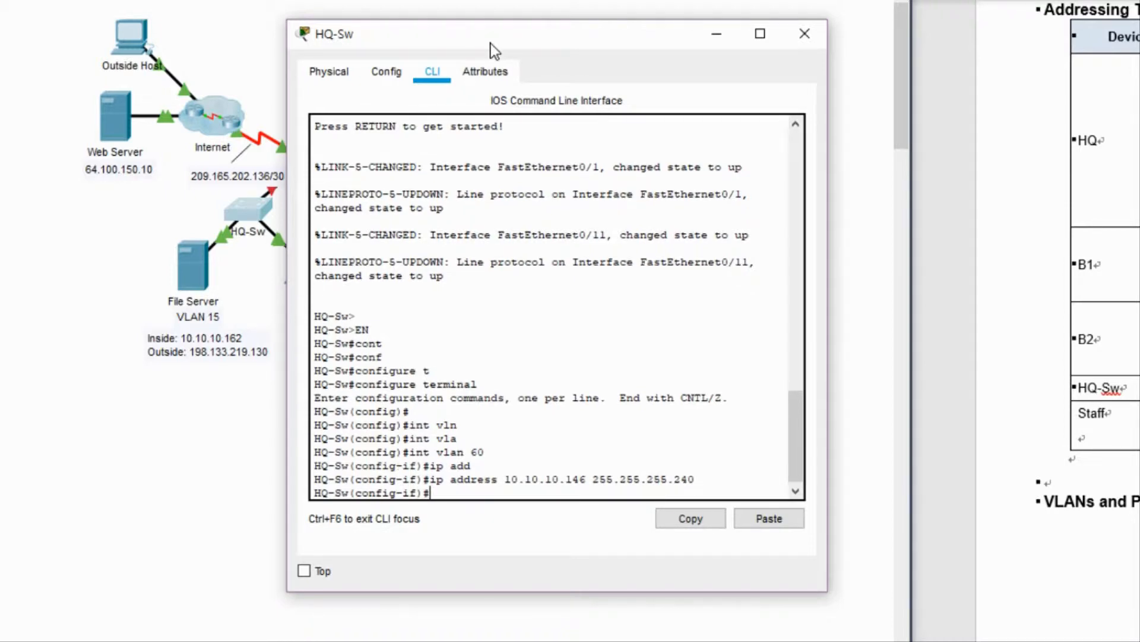
type("no sh")
key("Return")
Exit the interface and set the switch's default gateway to 10.10.10.145.
key("Return")
type("exit")
key("Return")
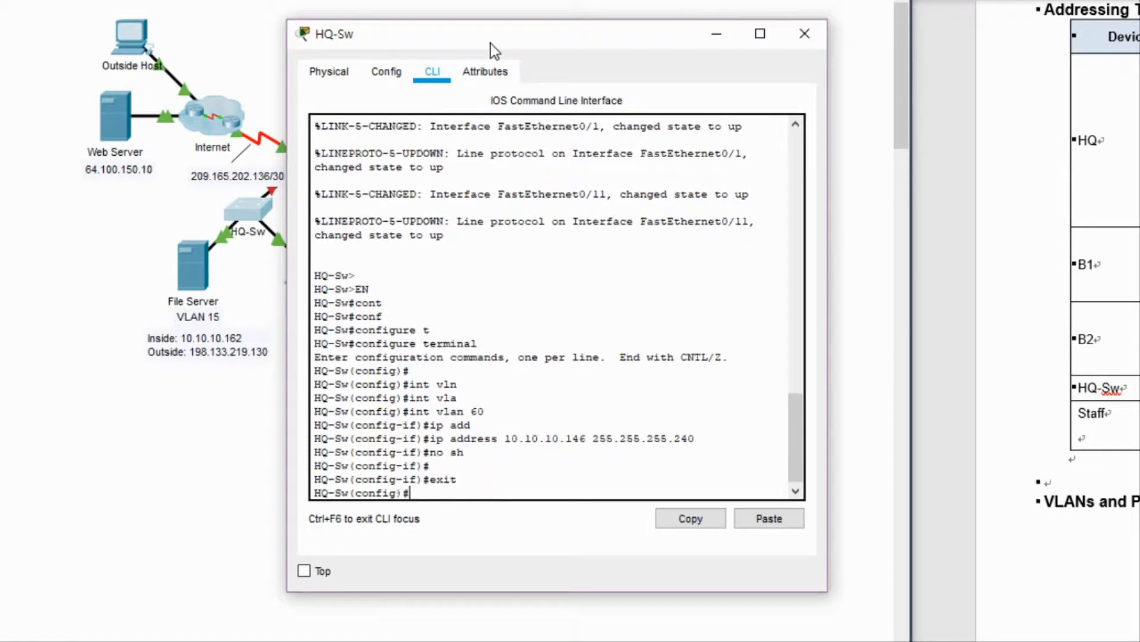
type("ip de")
key("Tab")
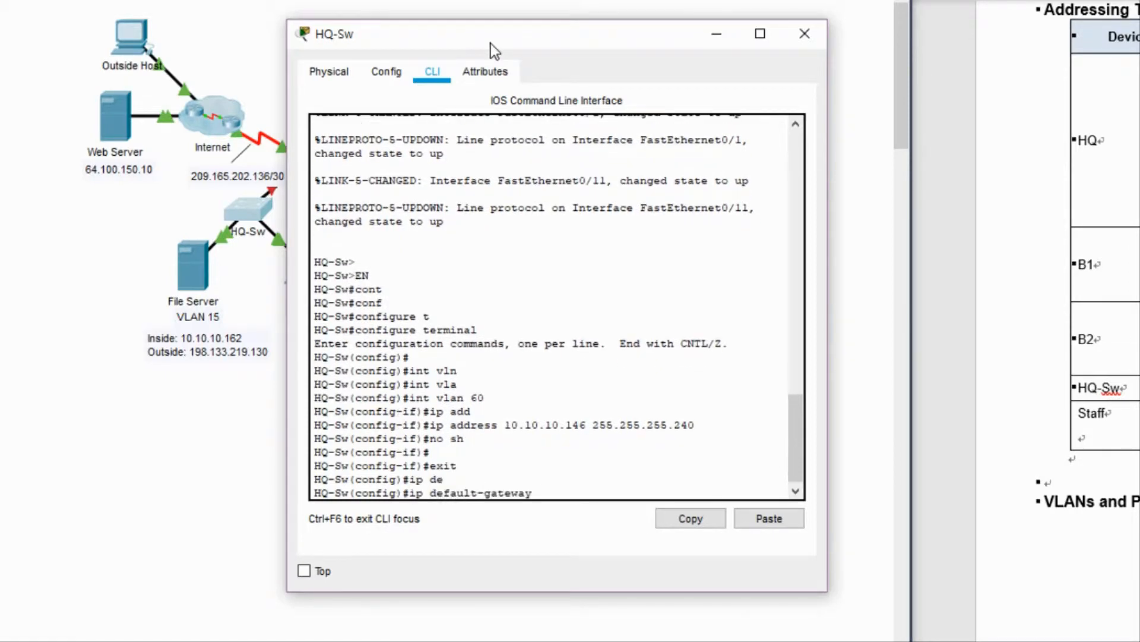
type("10.10.10.145")
key("Return")
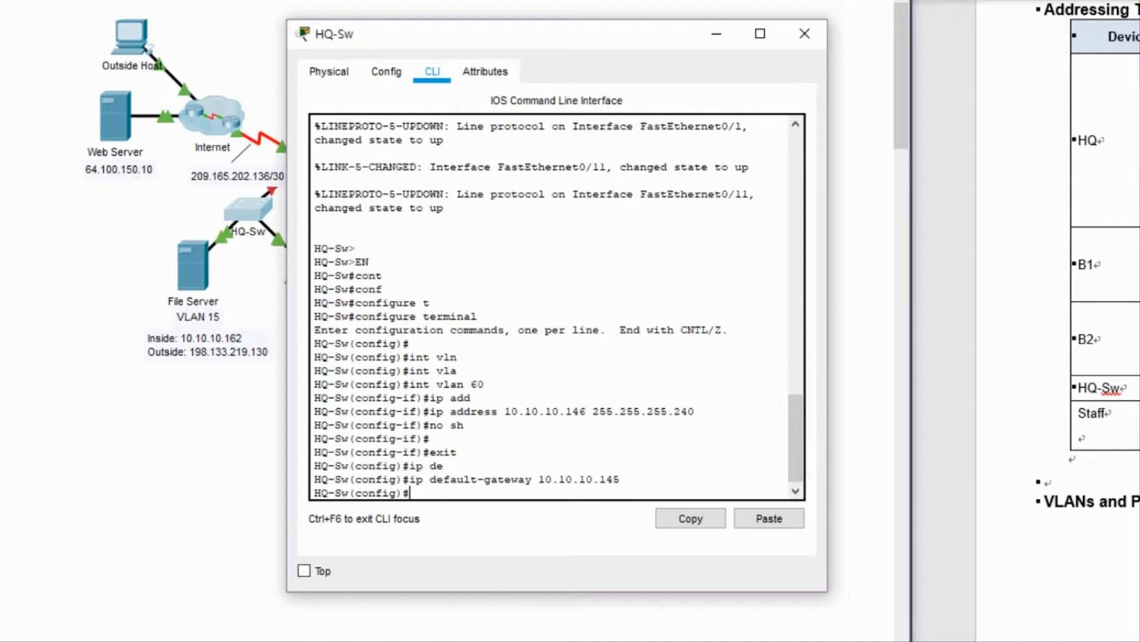
Set the HQ-Sw IP domain name to cisco.com.
scroll(1057, 320, "down", 15)
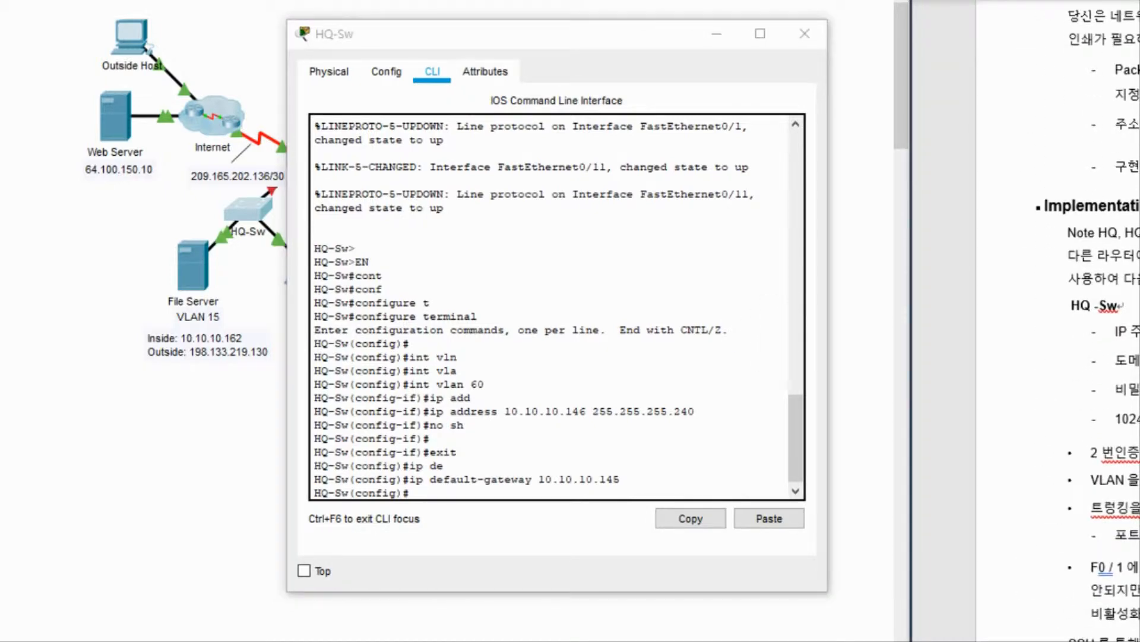
left_click(503, 494)
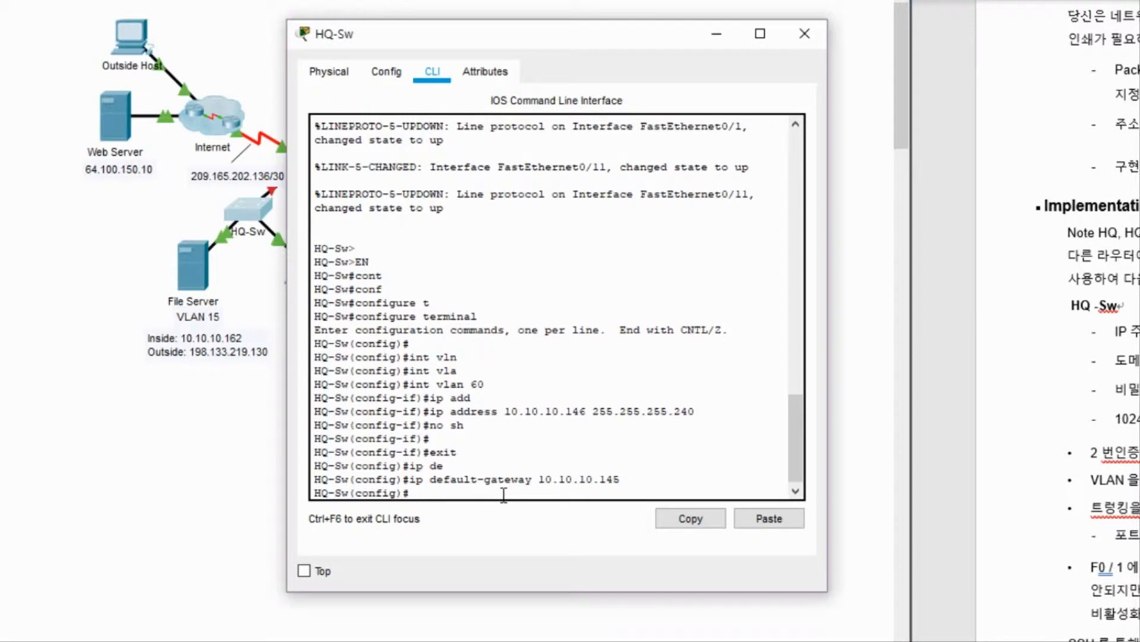
type("ip domain")
key("Tab")
type("-n")
key("Tab")
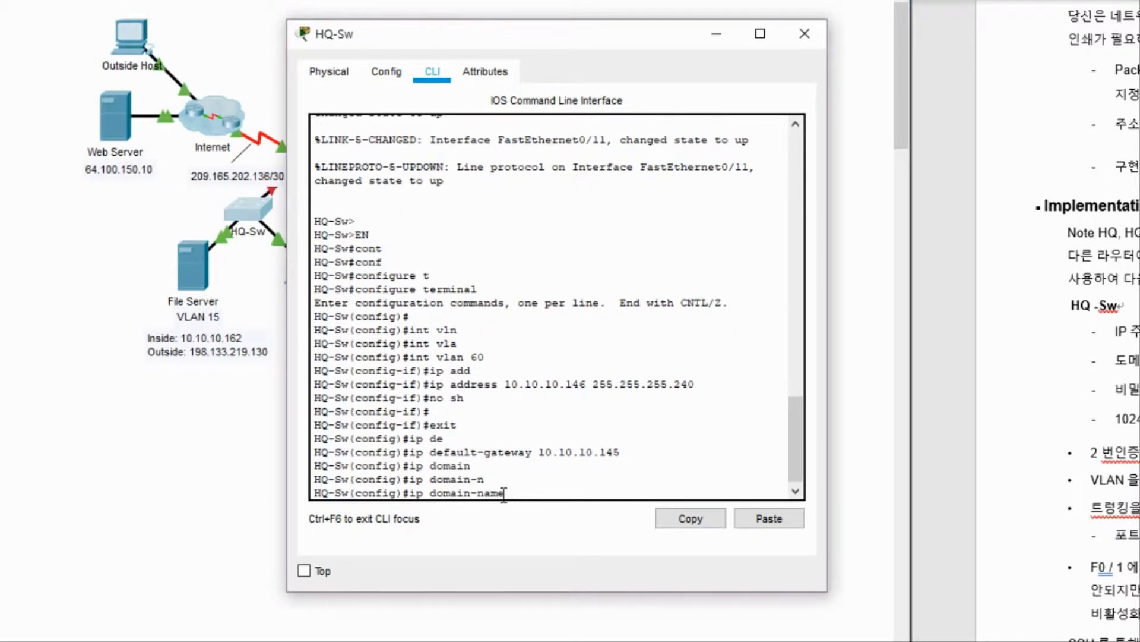
type("cisco.com")
key("Return")
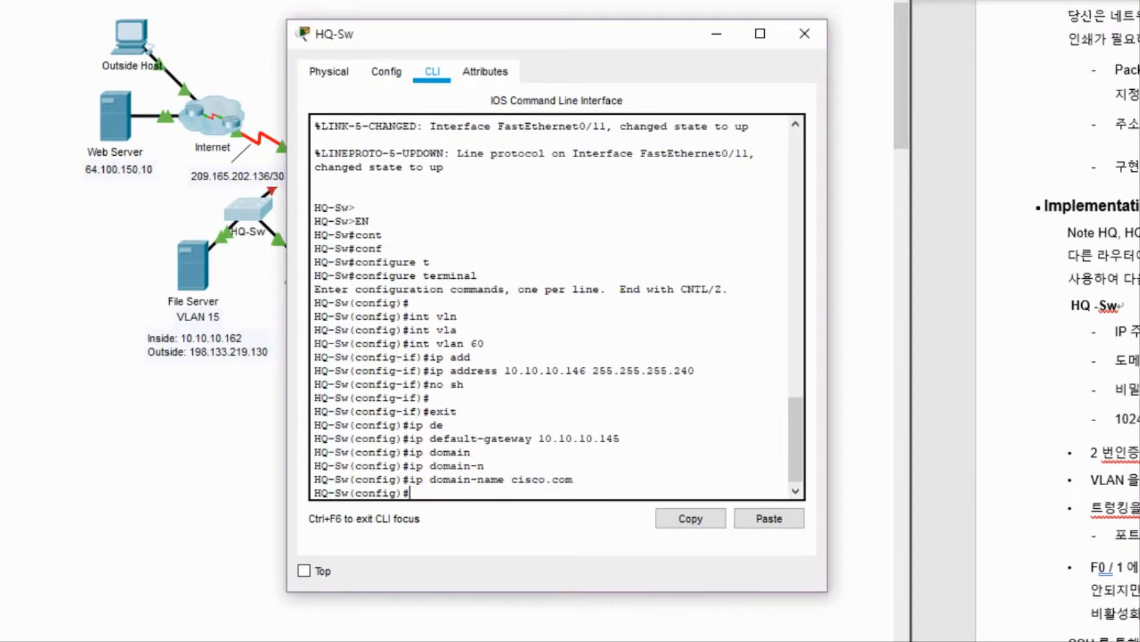
Attempt RSA key generation with 'crypto key generate rsa 1024'.
key("alt+Tab")
left_click(473, 496)
type("cry")
key("Tab")
type("key")
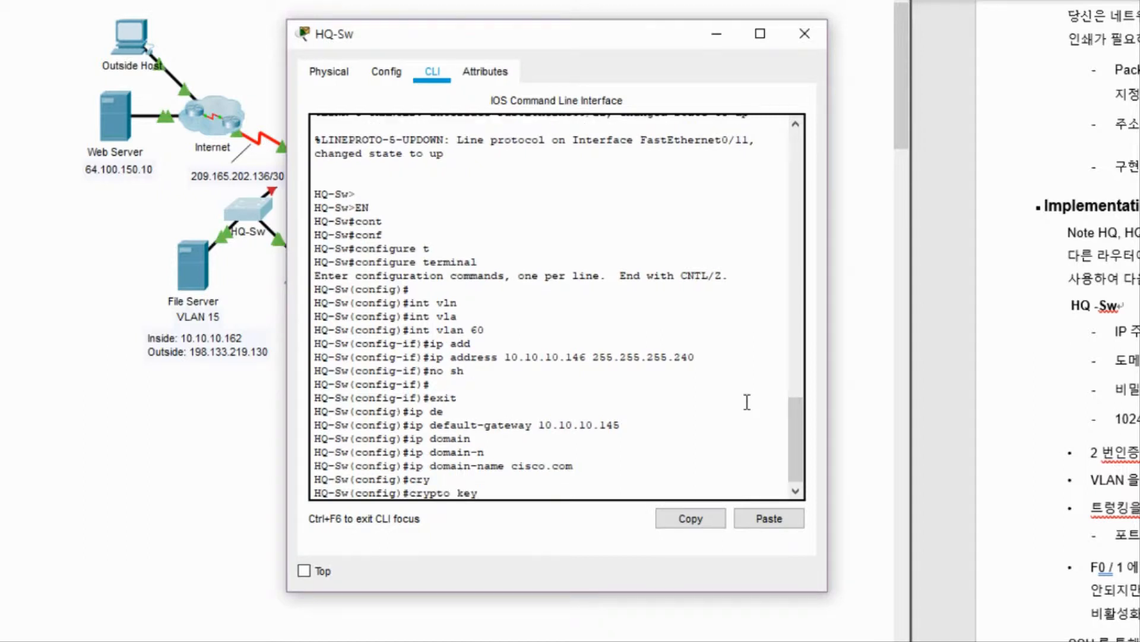
key("Tab")
type("ge")
key("Tab")
type("rs")
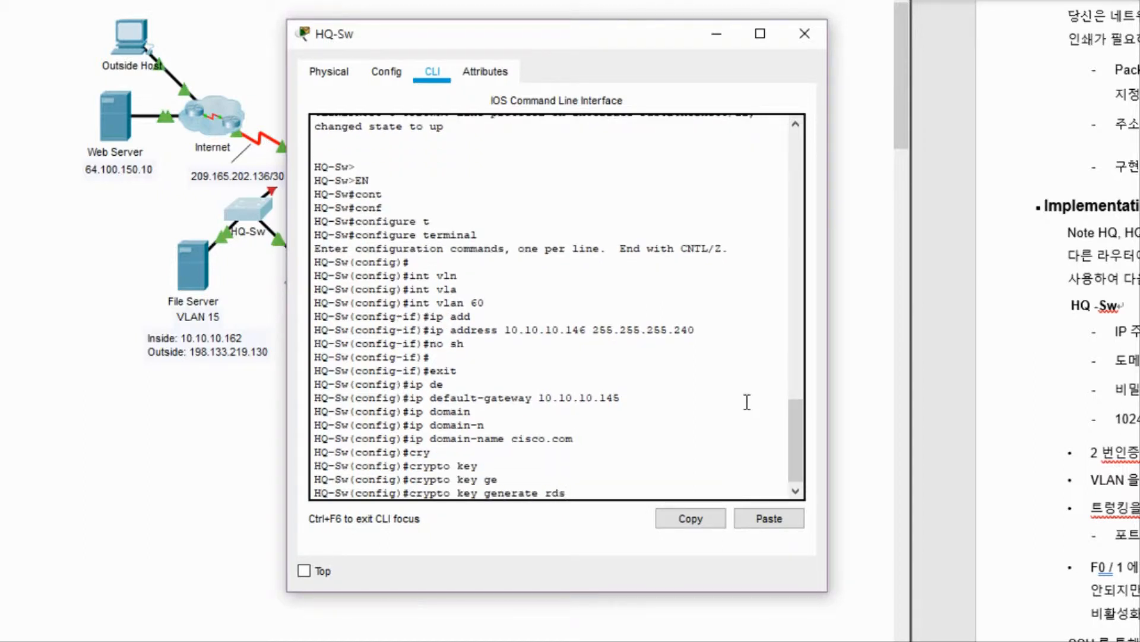
key("Tab")
type("1024")
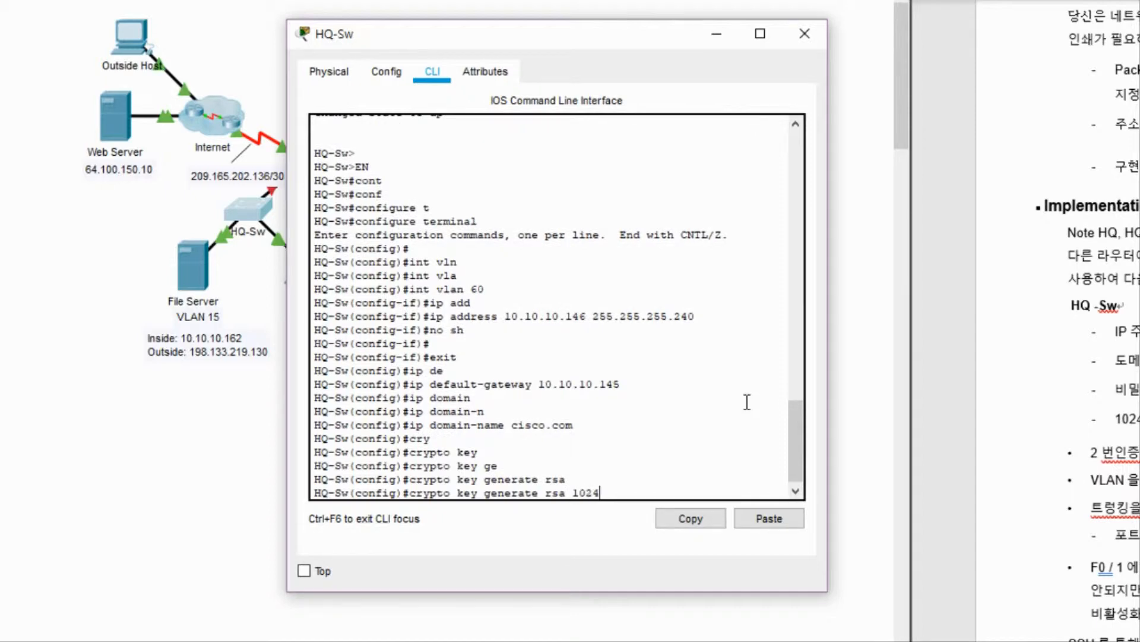
key("Return")
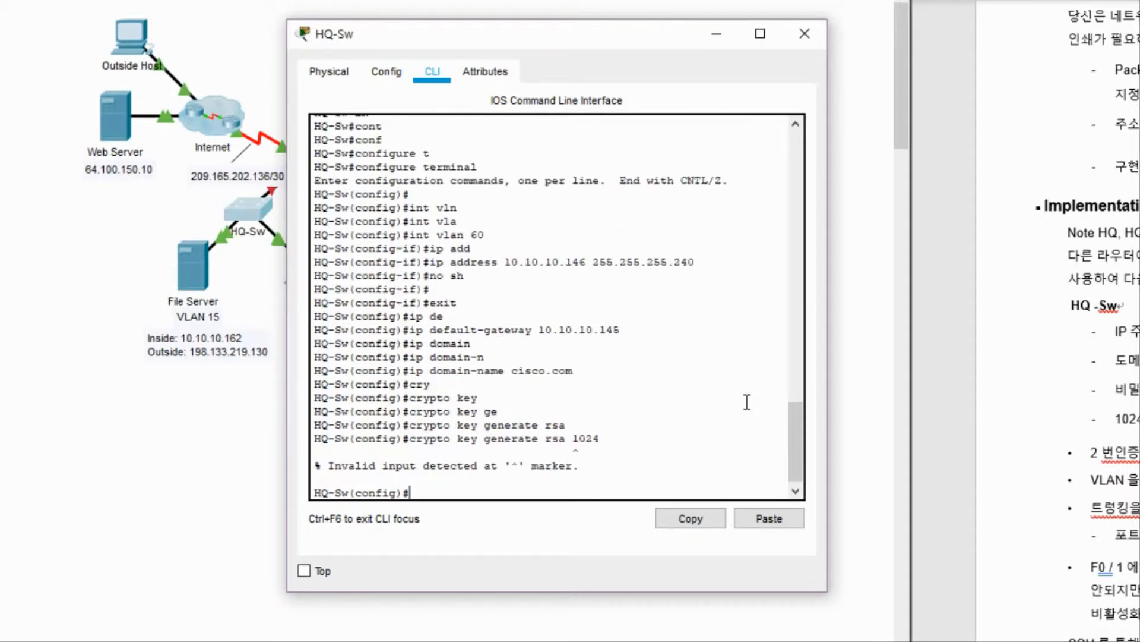
Rerun crypto key generate rsa and enter a 1024-bit modulus.
key("Up")
key("BackSpace")
key("BackSpace")
key("BackSpace")
key("BackSpace")
key("Return")
type("1")
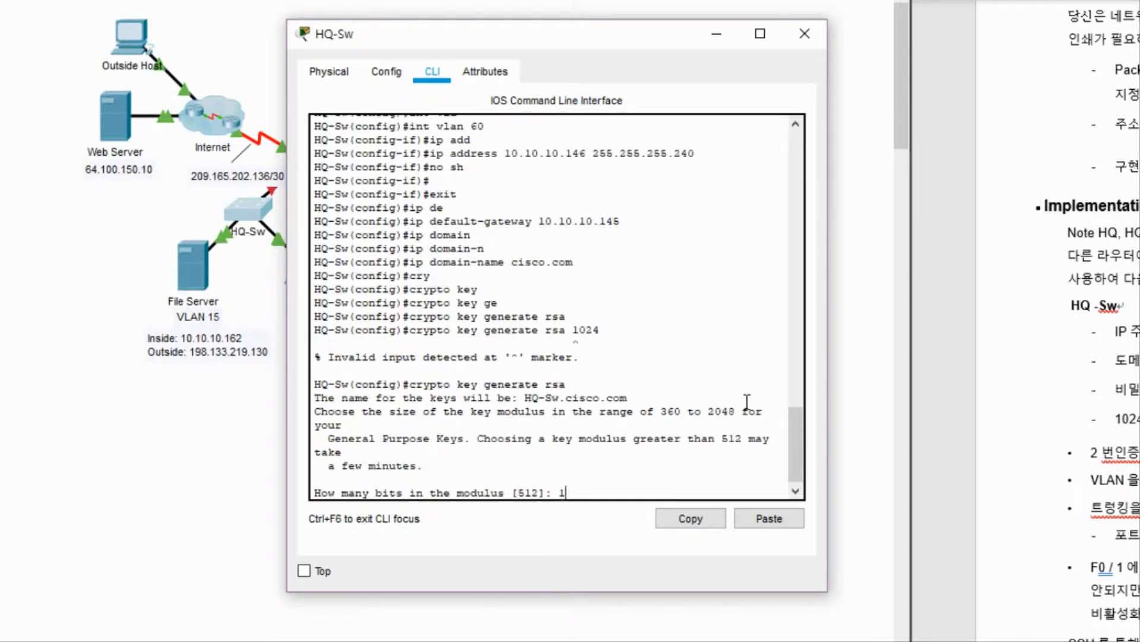
type("024")
key("Return")
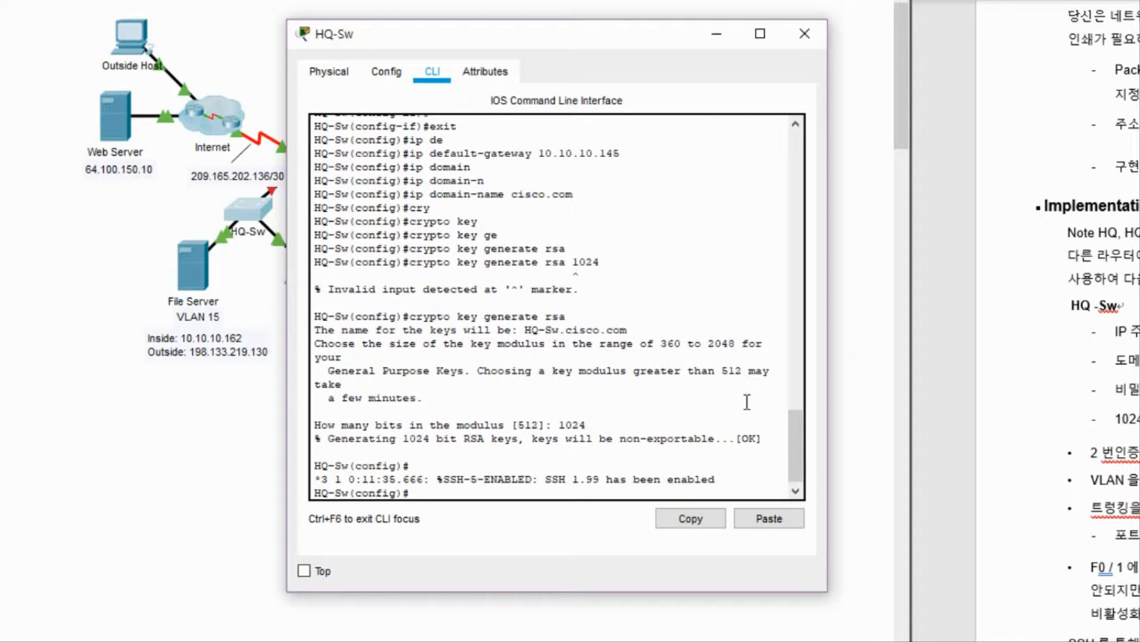
Create a local user account named Admin with a password.
type("user")
key("Tab")
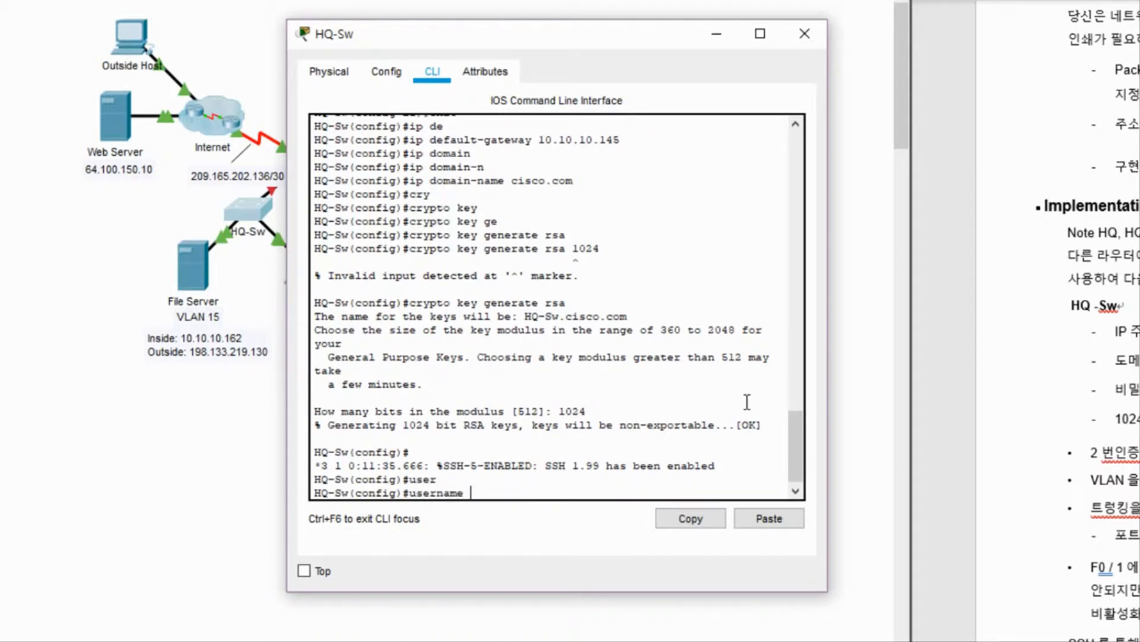
type("Admin pas")
key("Tab")
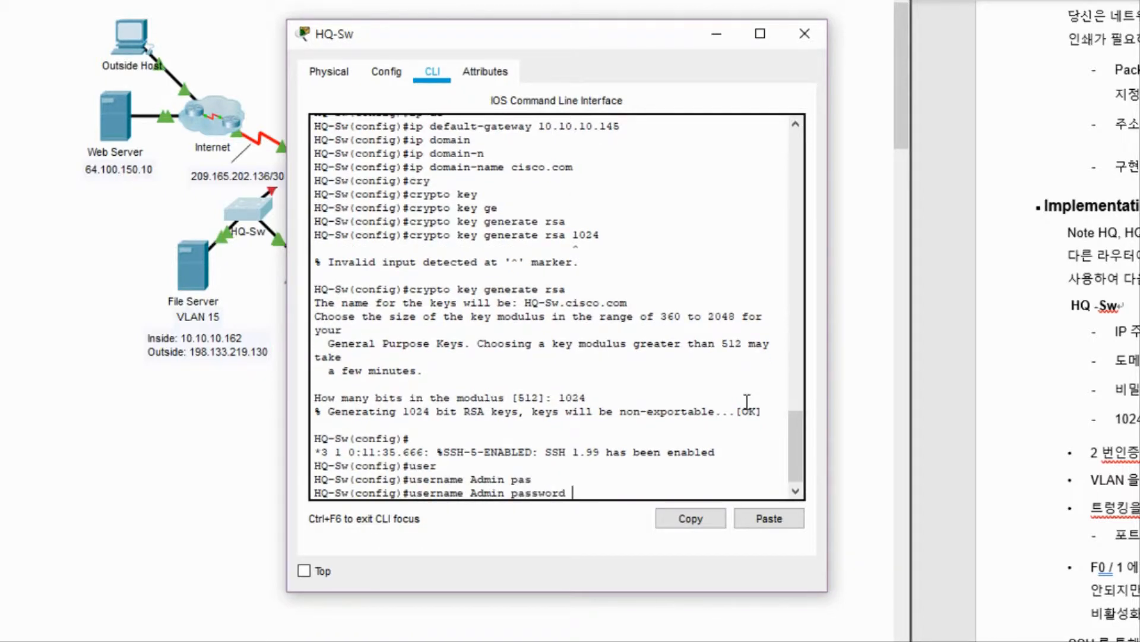
type("letmein")
key("Return")
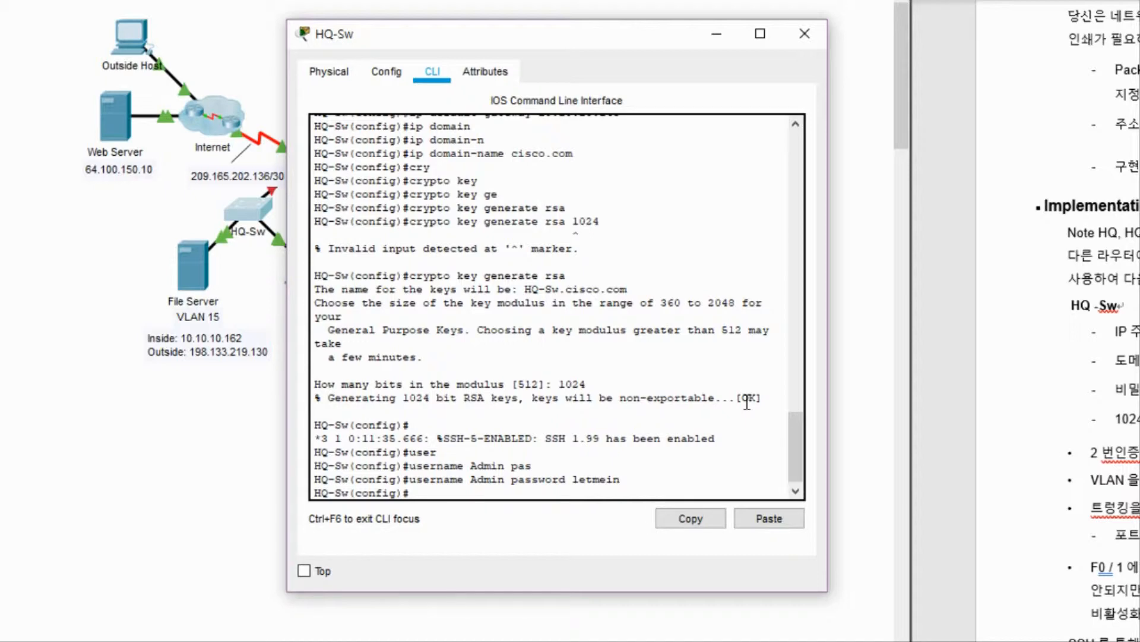
Configure VTY lines 0 15 with login local and transport input ssh.
type("line")
key("Tab")
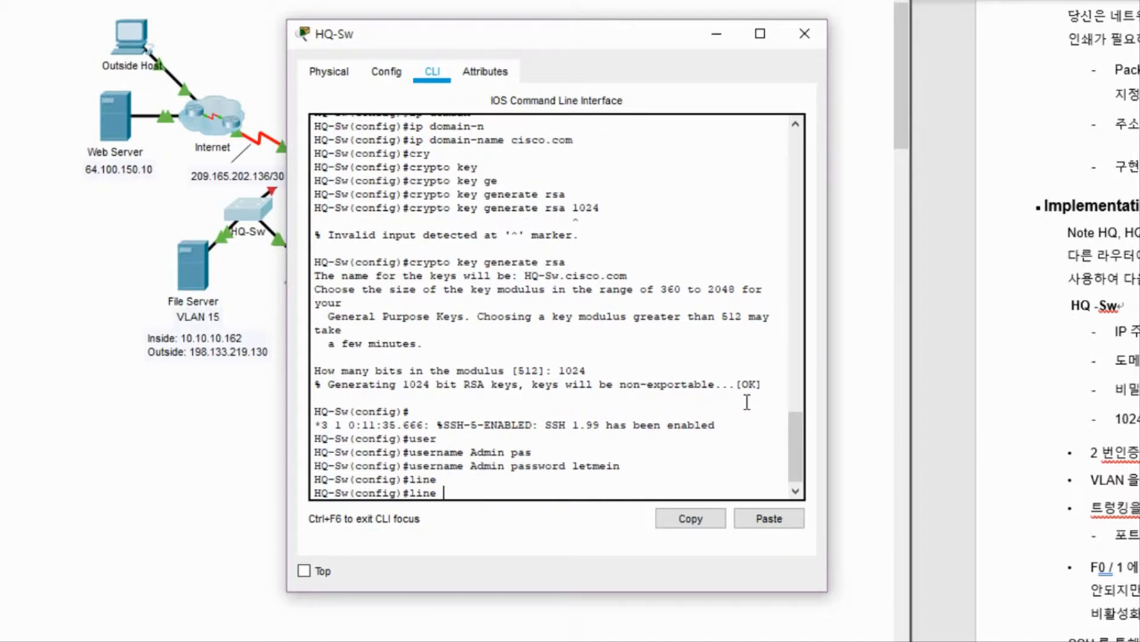
type("vty")
key("Tab")
type("0 15")
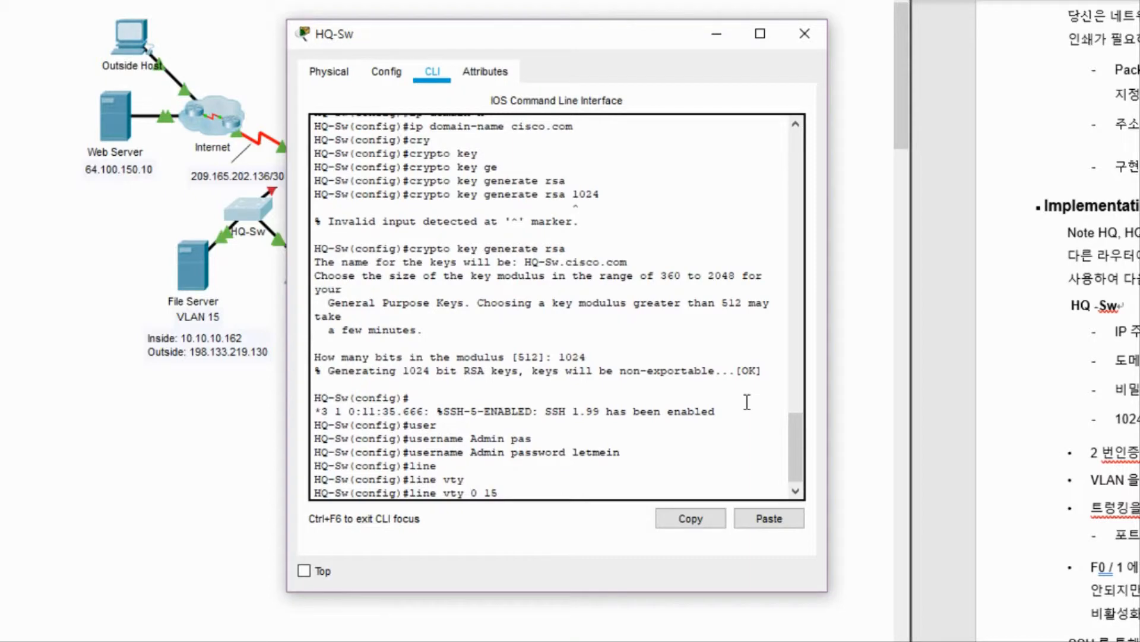
key("Return")
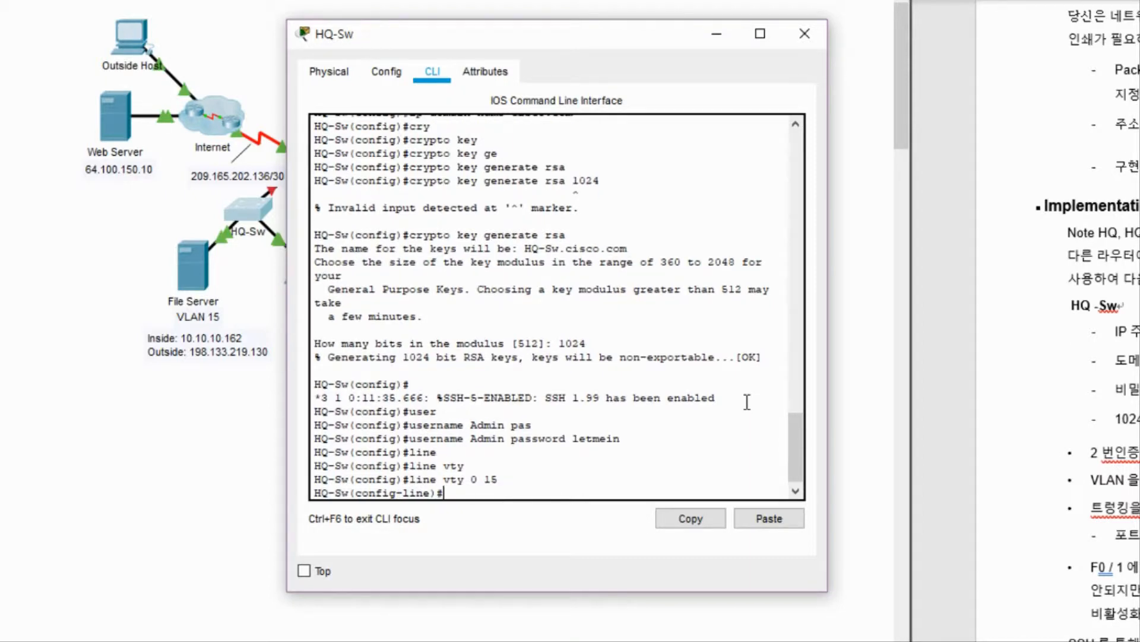
type("login local")
key("Return")
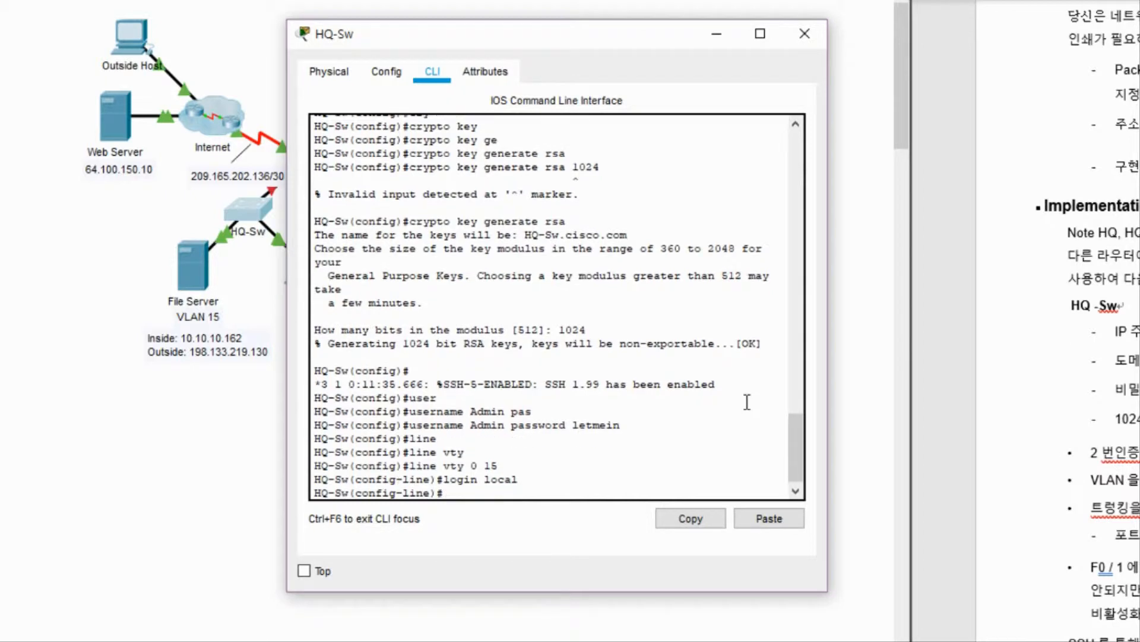
type("tr")
key("Tab")
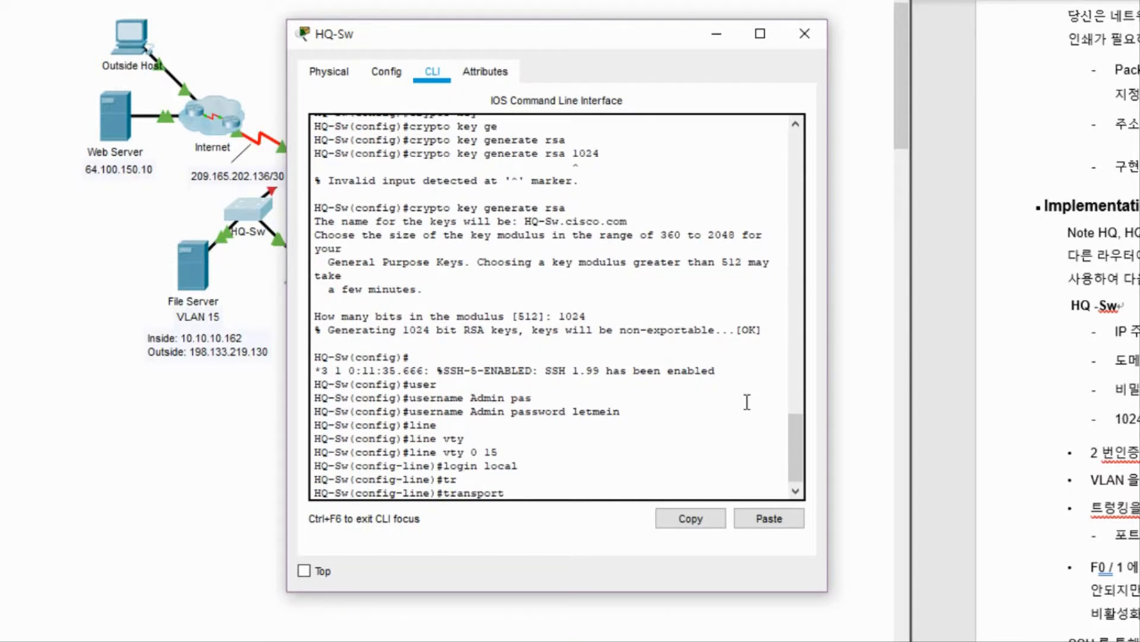
type("in")
key("Tab")
type("ssh")
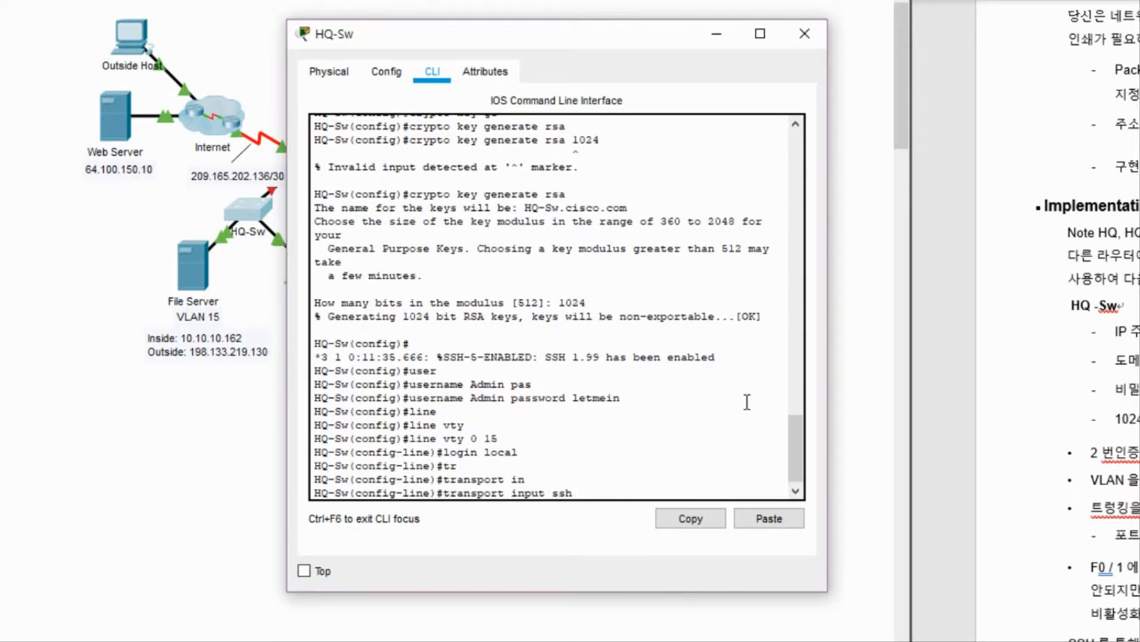
key("Return")
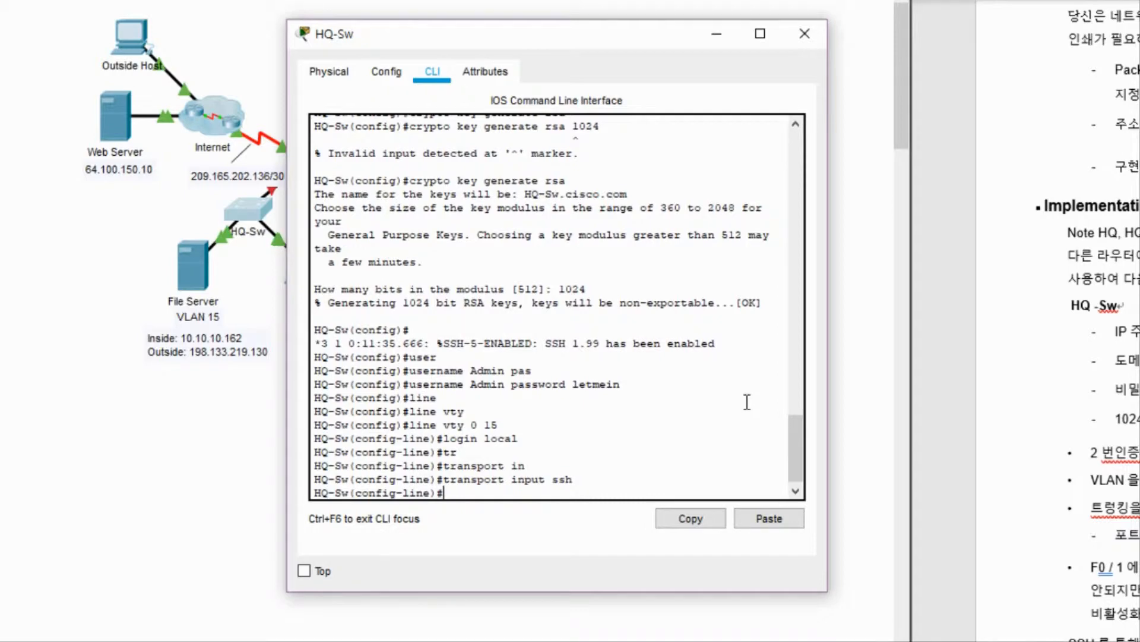
Leave line configuration and set SSH to version 2.
type("exit")
key("Return")
type("ip ssh")
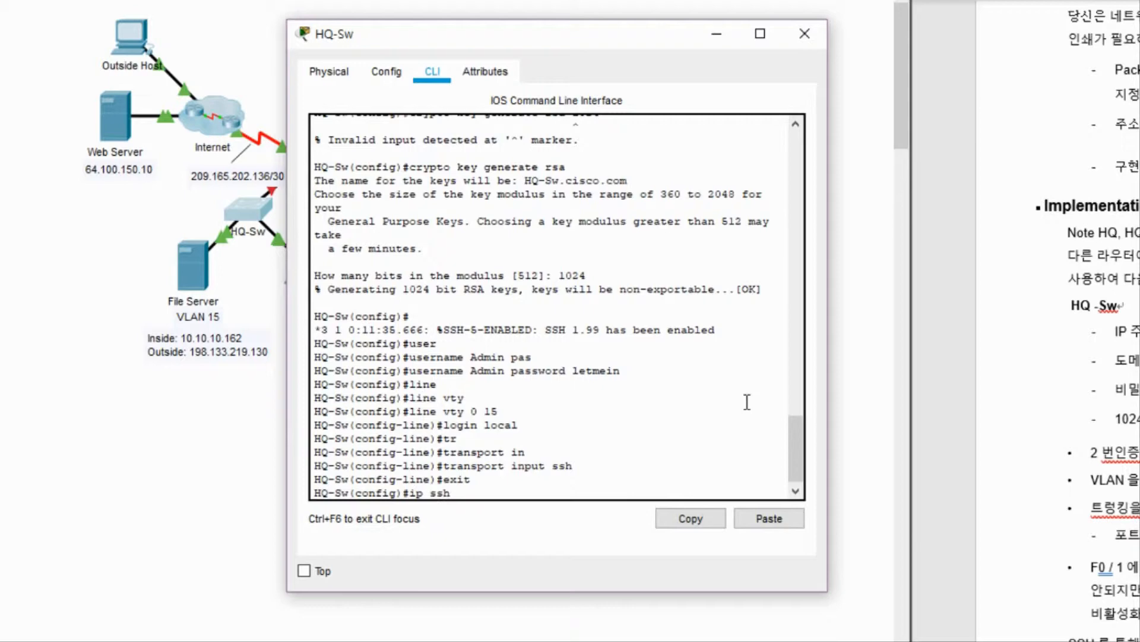
key("Tab")
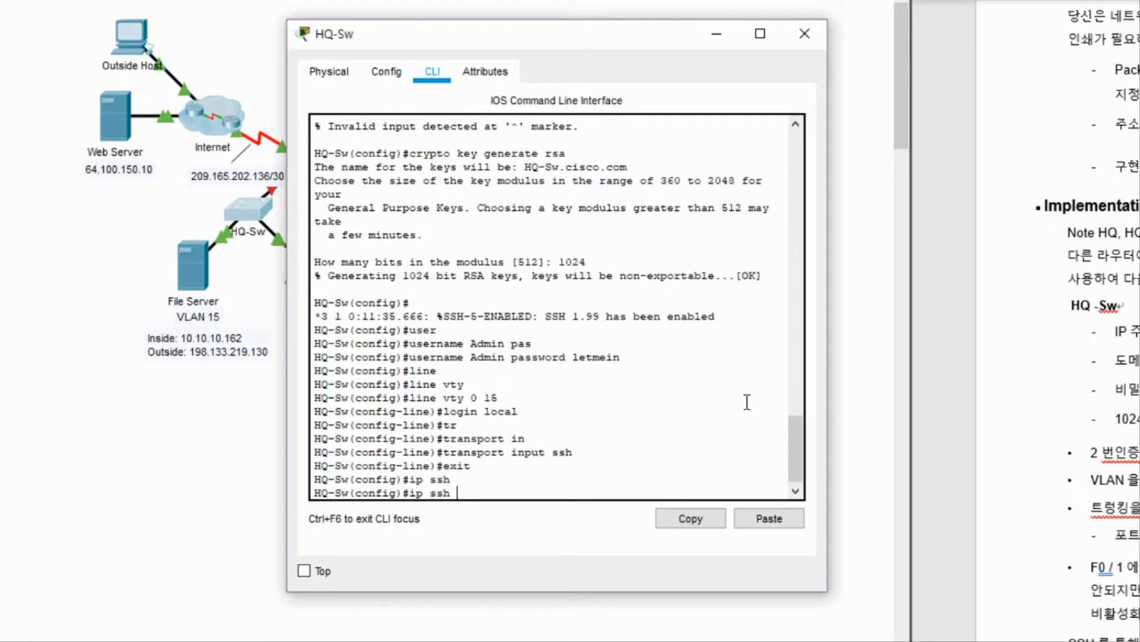
type("v")
key("Tab")
type("2")
key("Return")
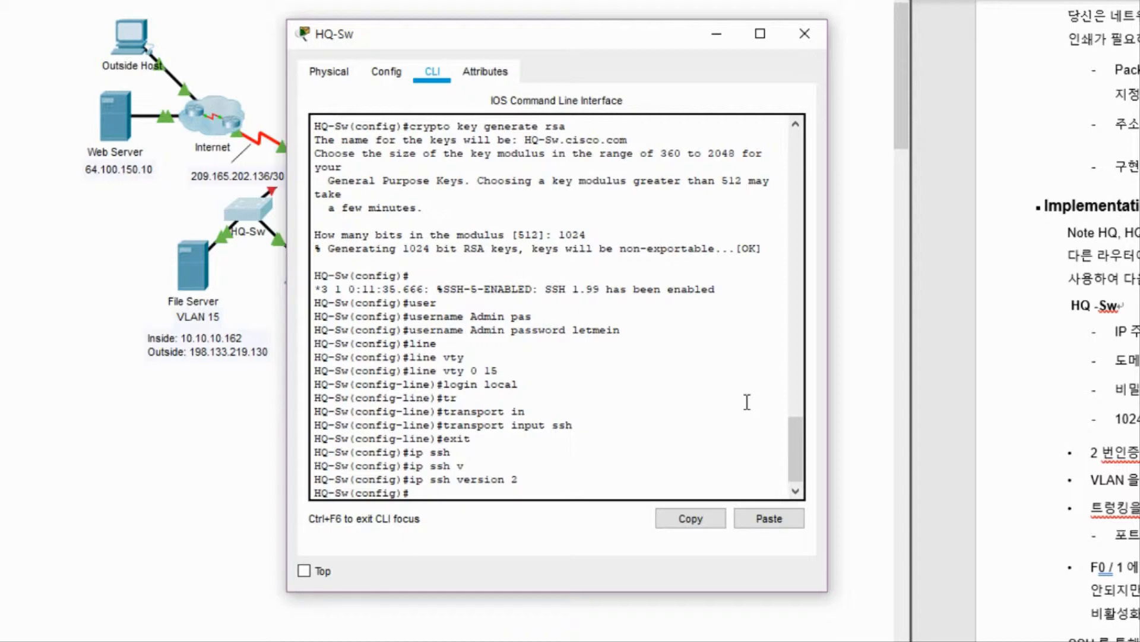
Set SSH authentication retries to 2.
type("ip ssh")
key("Tab")
type("a")
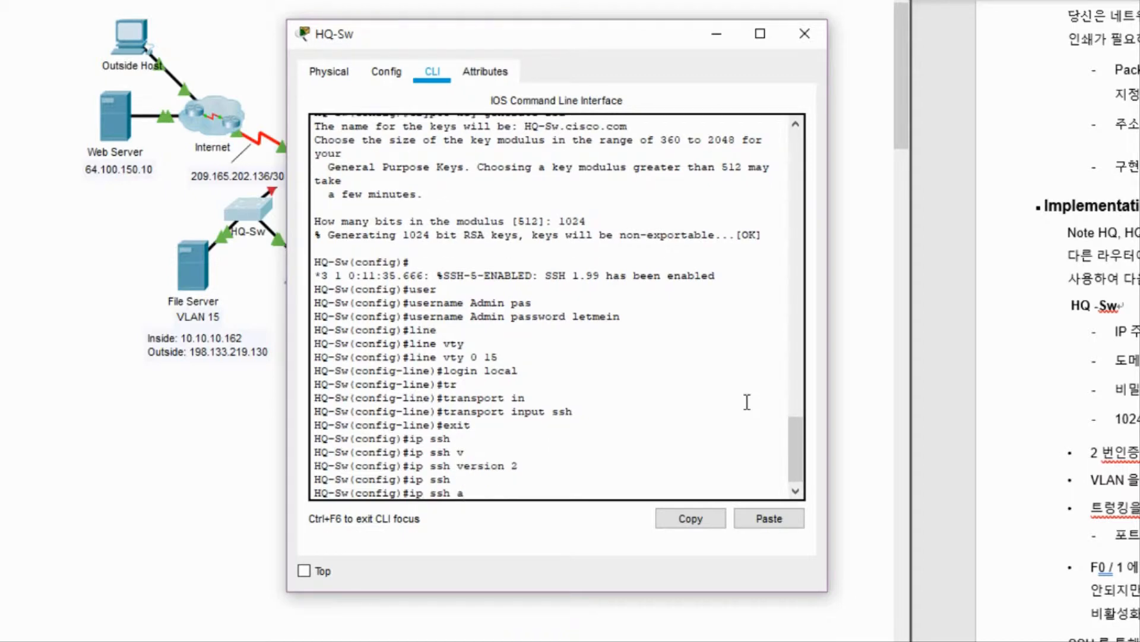
type("yu")
key("Tab")
key("BackSpace")
key("BackSpace")
type("u")
key("Tab")
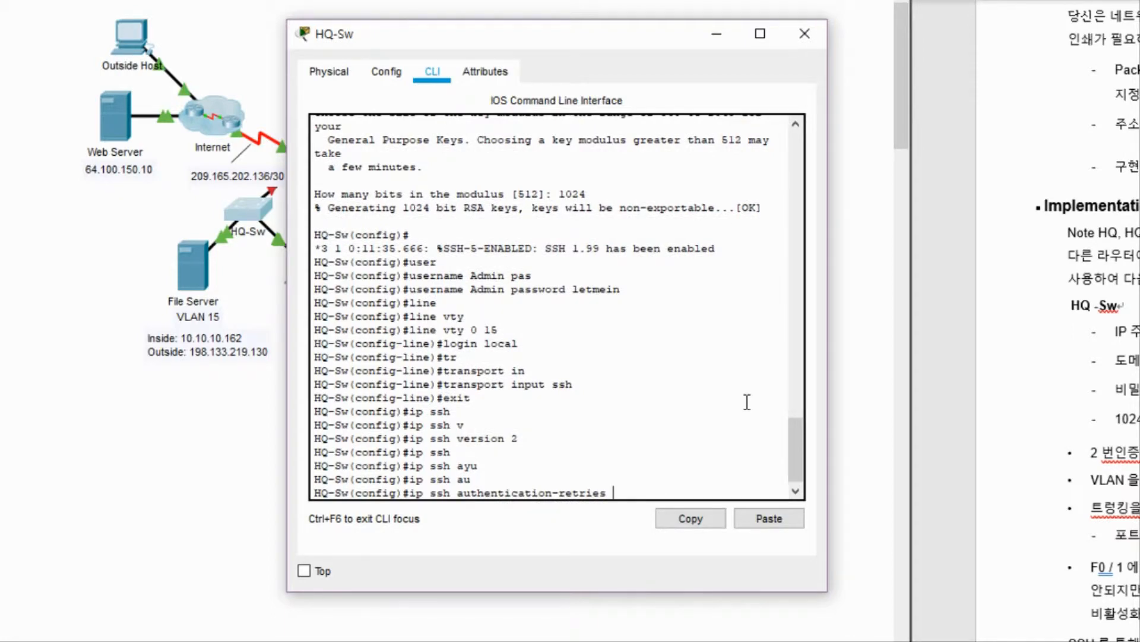
type("2")
key("Return")
Set the SSH time-out to 60 seconds.
type("ip")
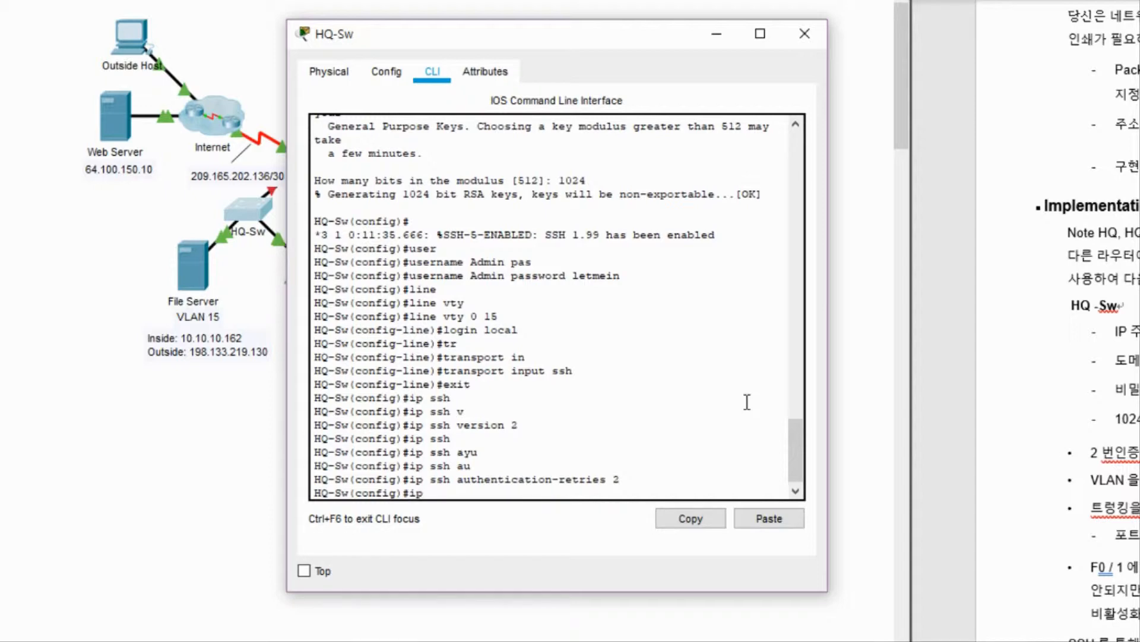
type(" ssh ti")
key("Tab")
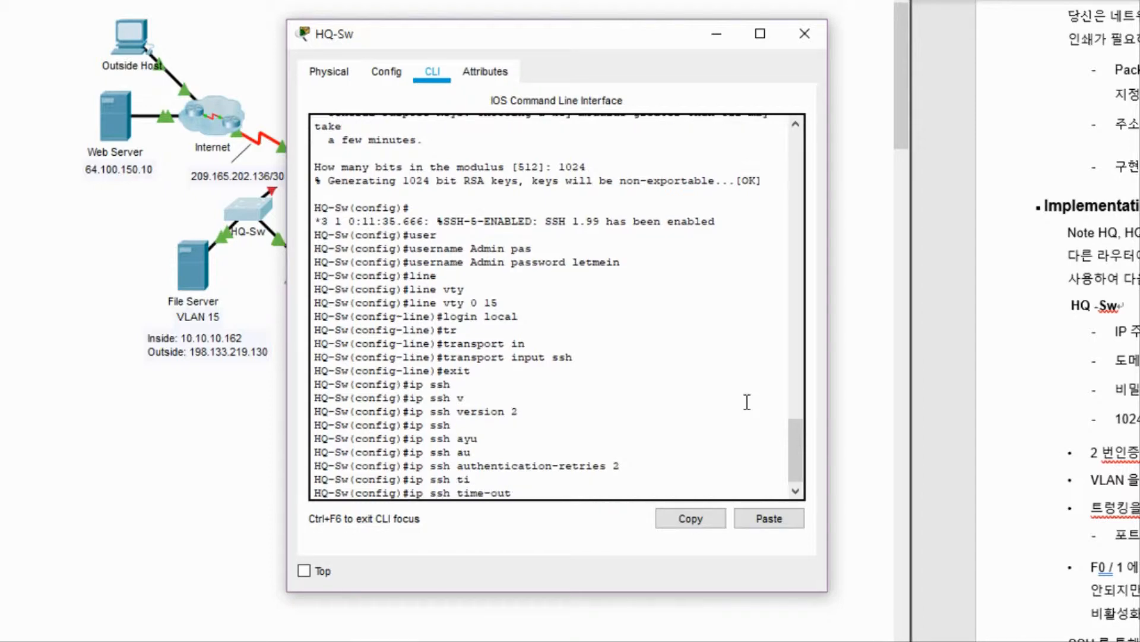
type("60")
key("Return")
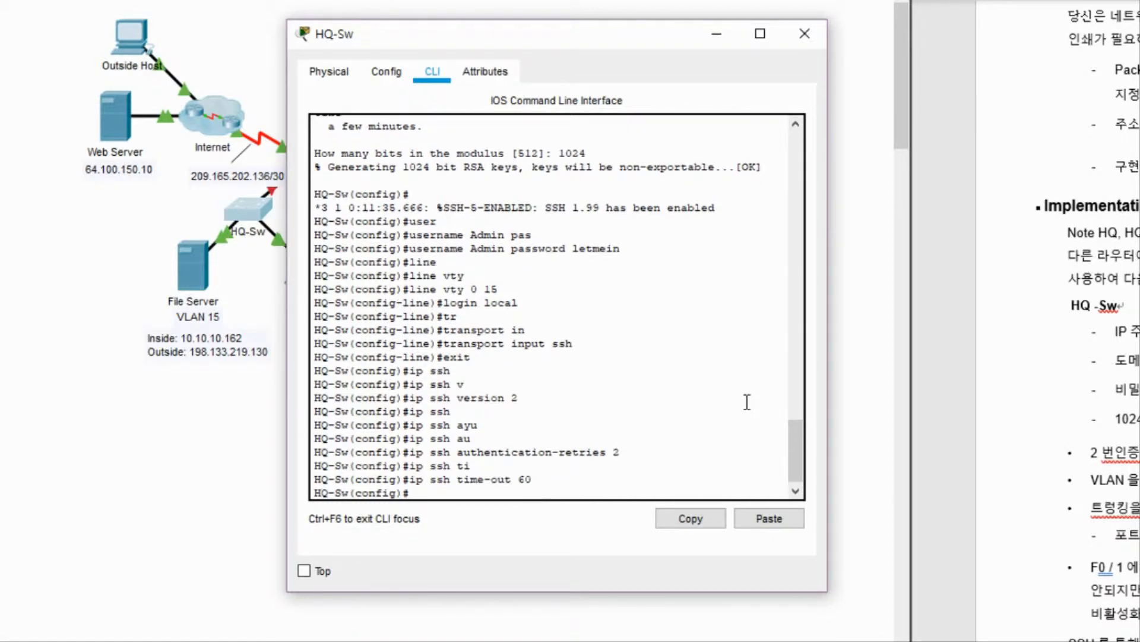
type("ser")
key("Tab")
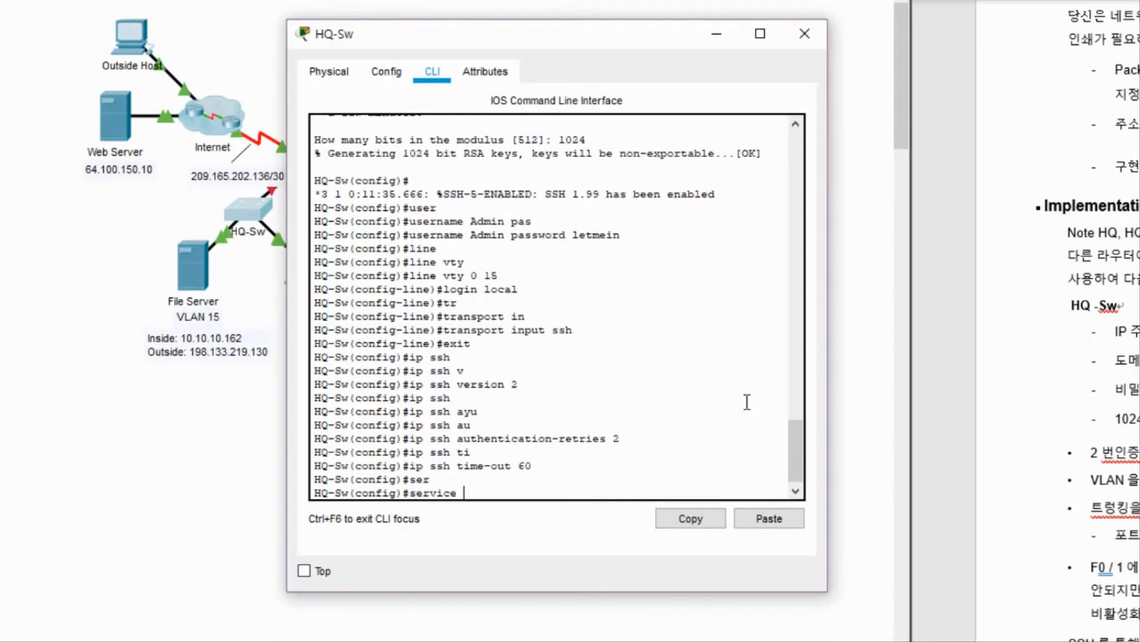
Turn on service password-encryption.
type("pas")
key("Tab")
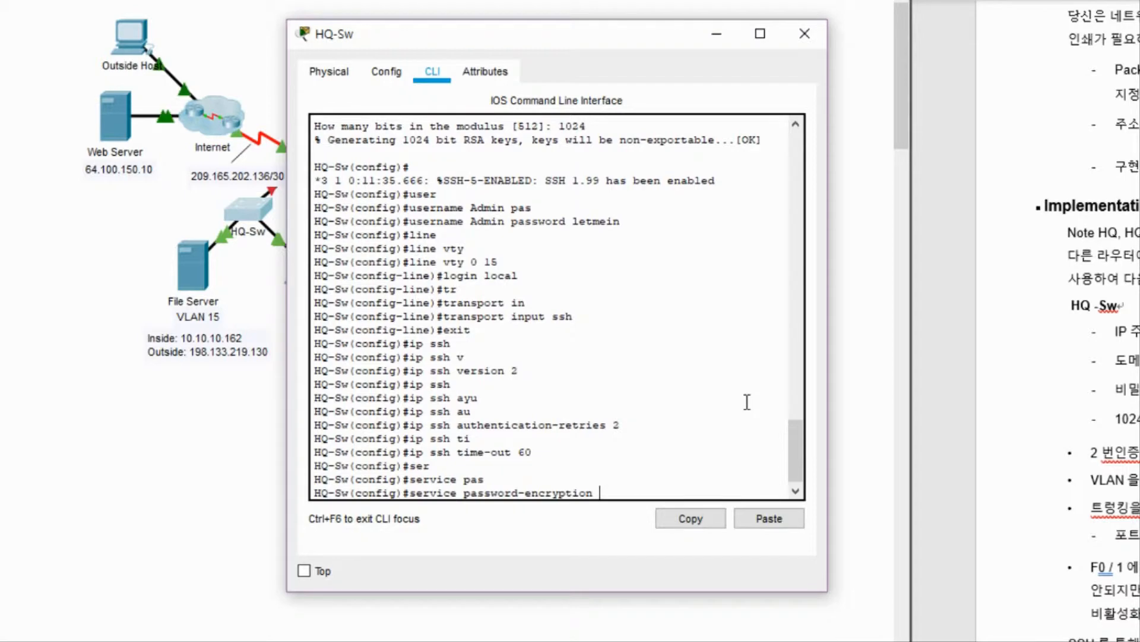
key("Return")
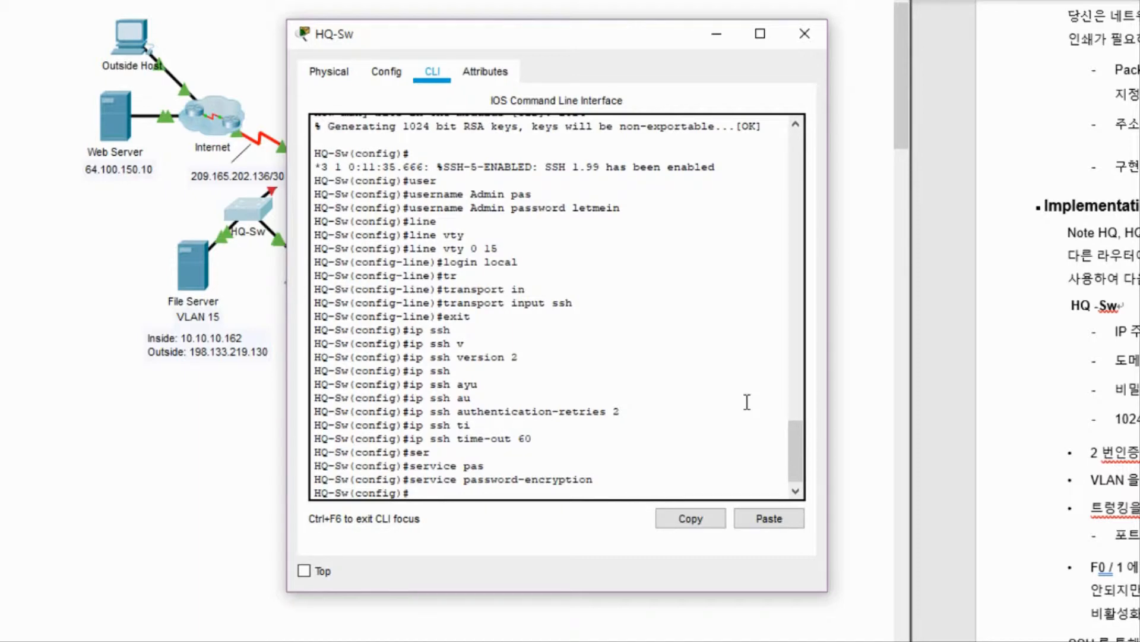
Enable port security on interface FastEthernet 0/1.
type("int")
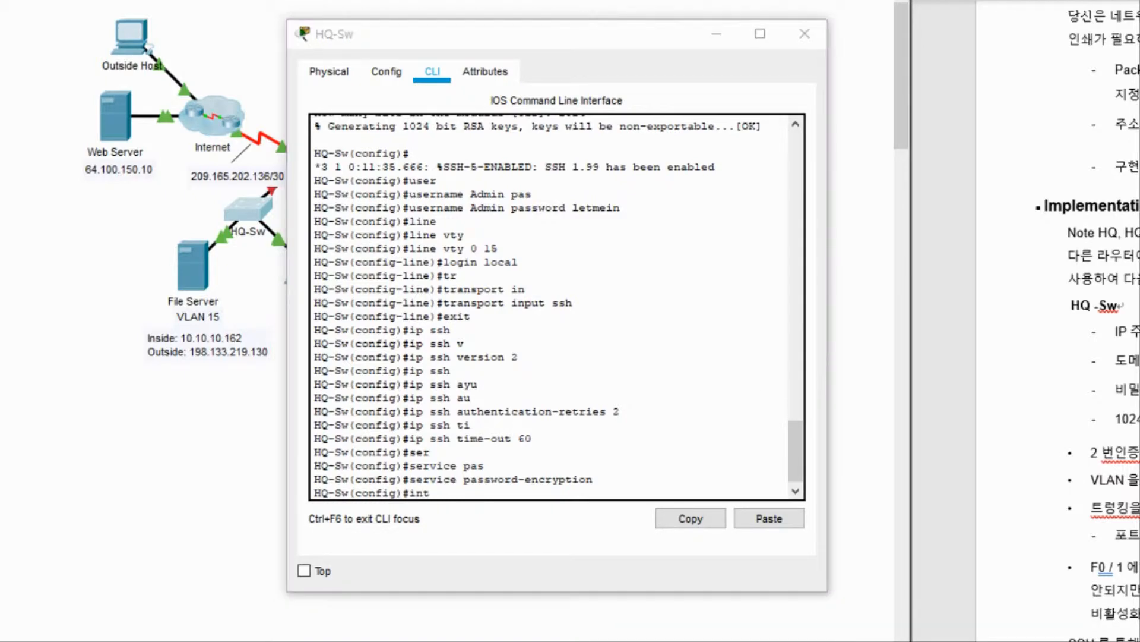
type(" fa0")
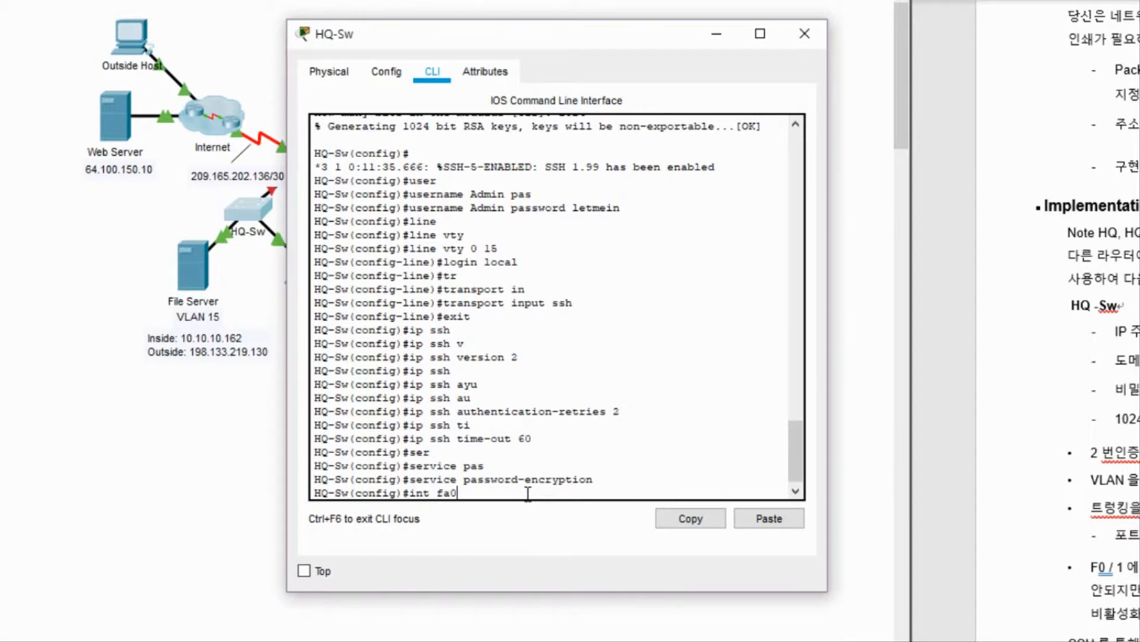
key("Tab")
type("0/")
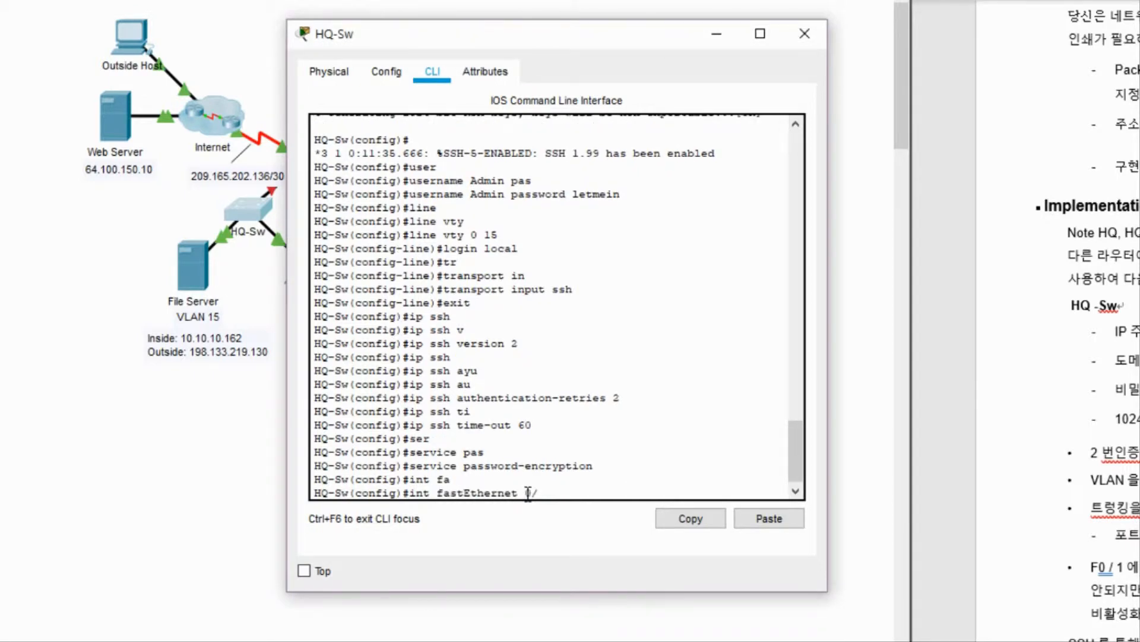
type("1")
key("Return")
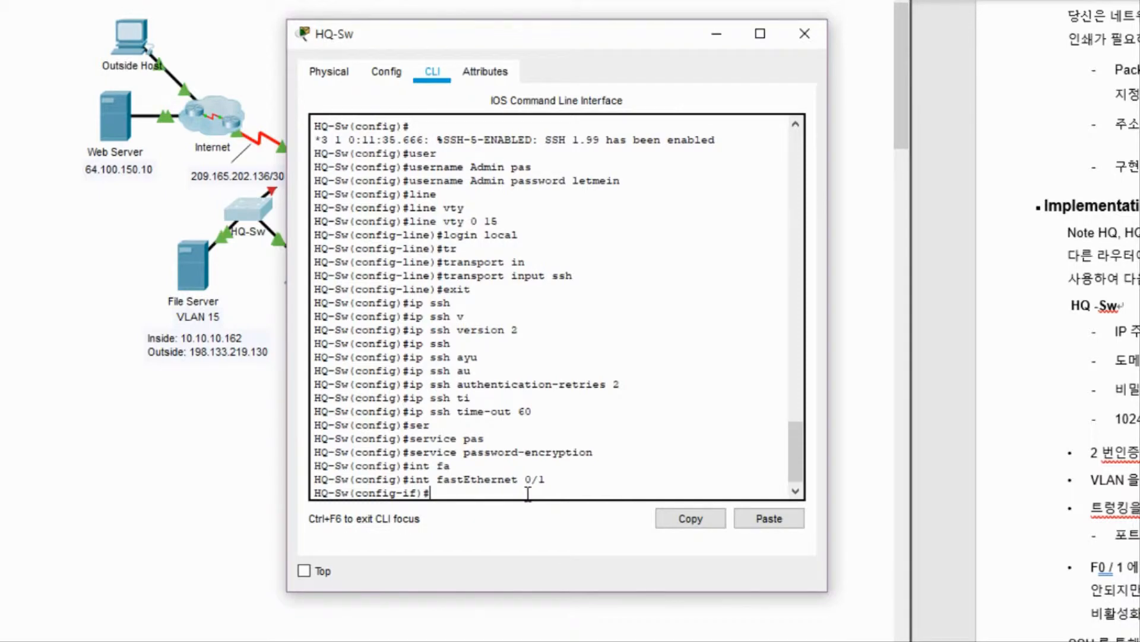
type("sw")
key("Tab")
type("po")
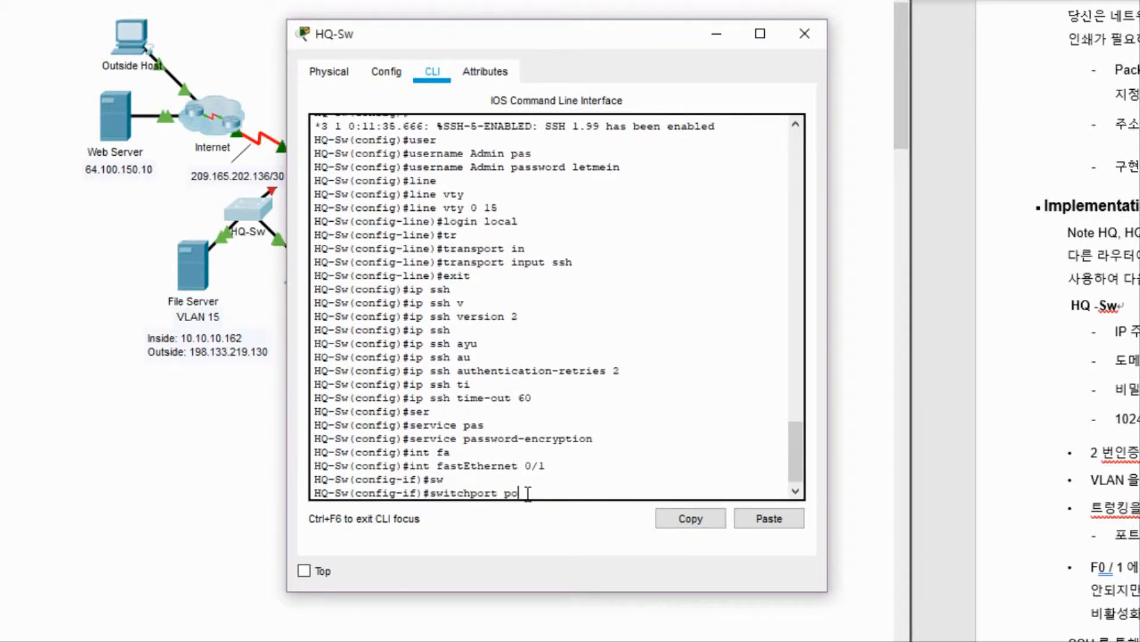
key("Tab")
key("Return")
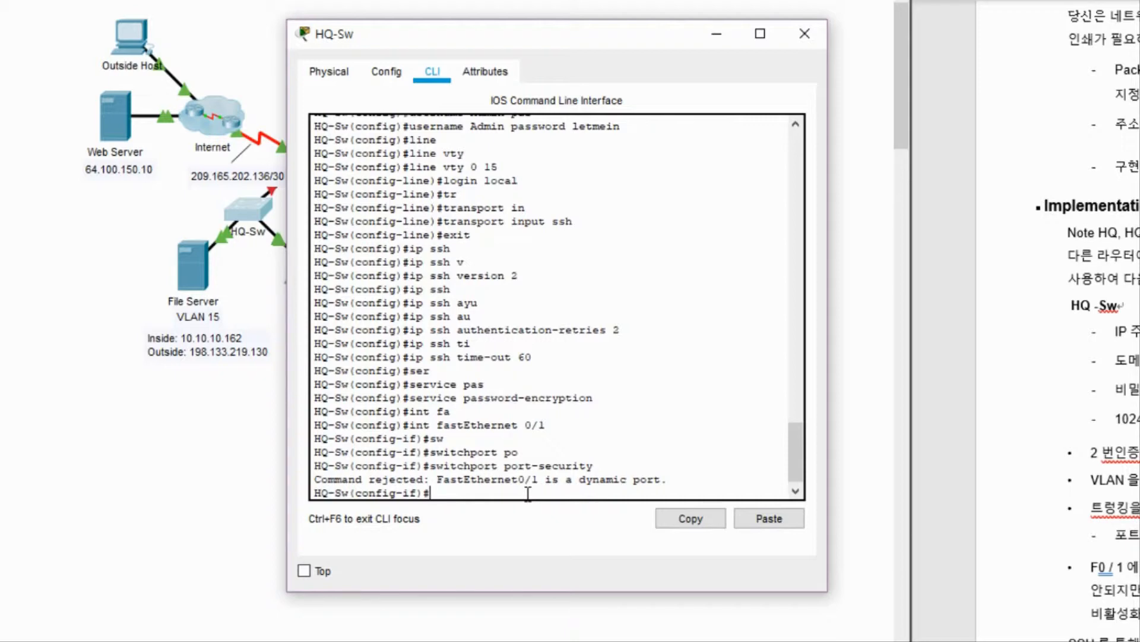
Limit Fa0/1 port security to a maximum of 2 MAC addresses.
type("sw")
key("Tab")
type("po")
key("Tab")
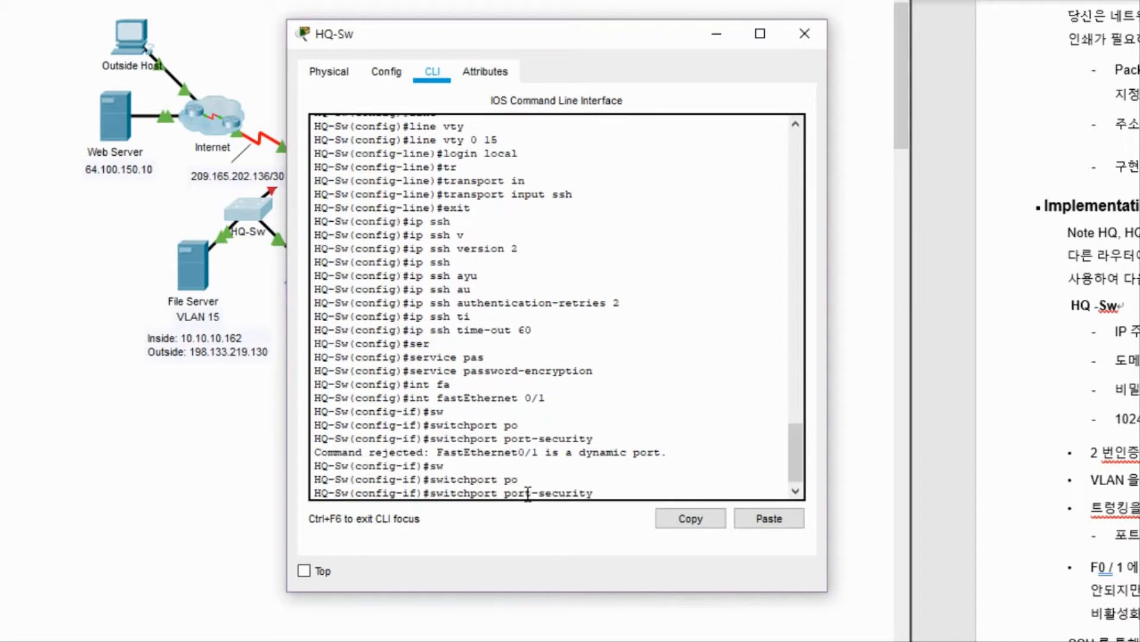
type("max")
key("Tab")
type("2")
key("Return")
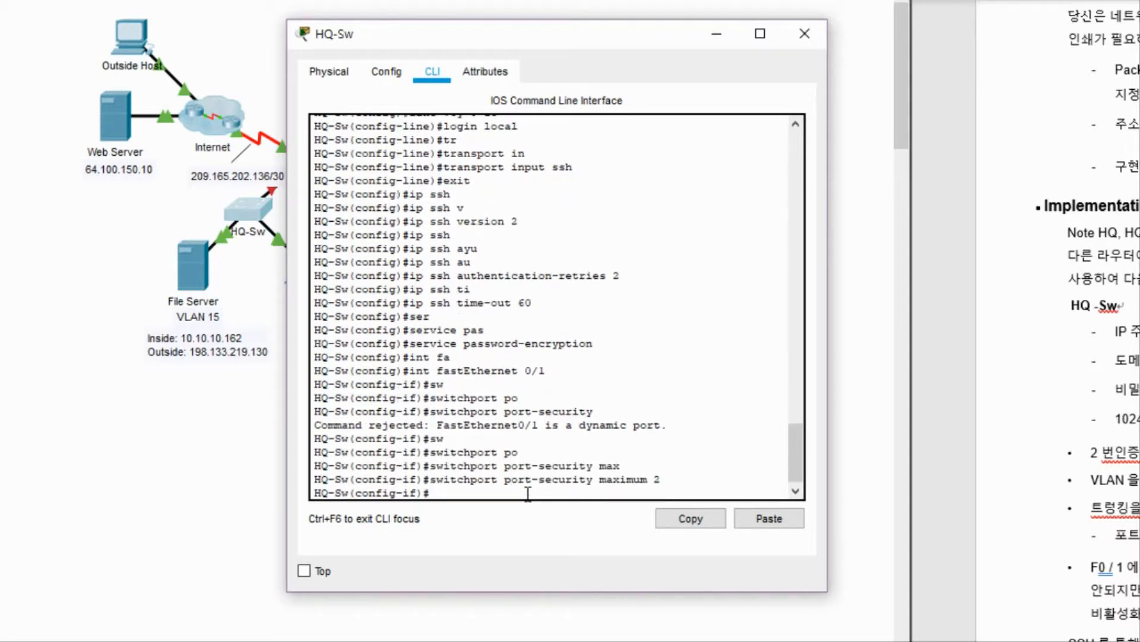
Make Fa0/1 learn MAC addresses as sticky.
type("sw")
key("Tab")
type("po")
key("Tab")
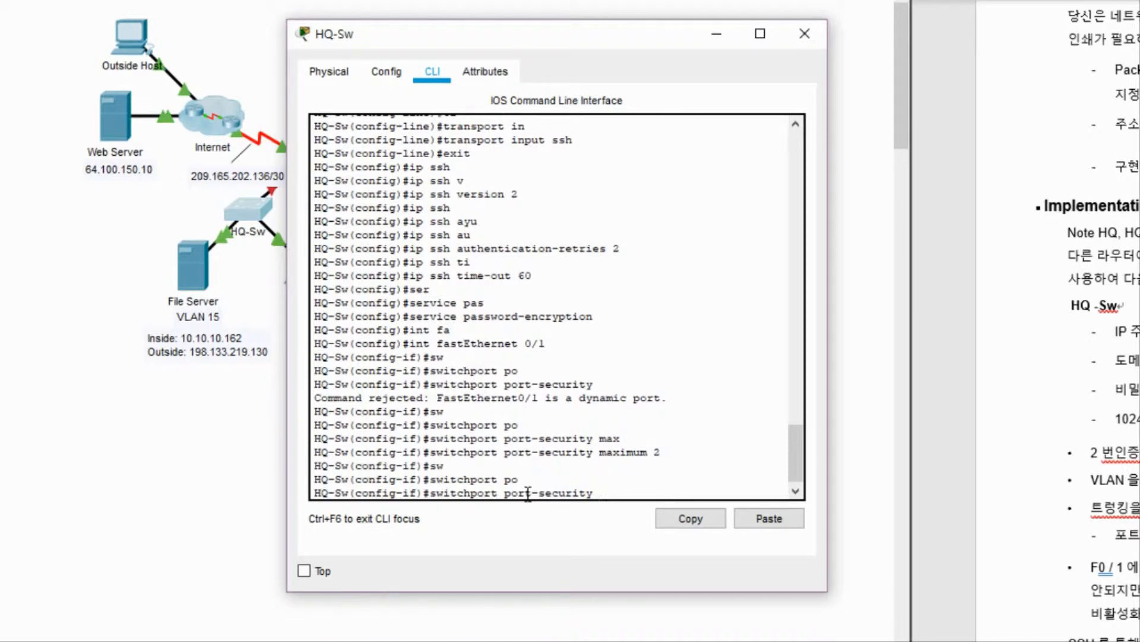
type("mac")
key("Tab")
key("Tab")
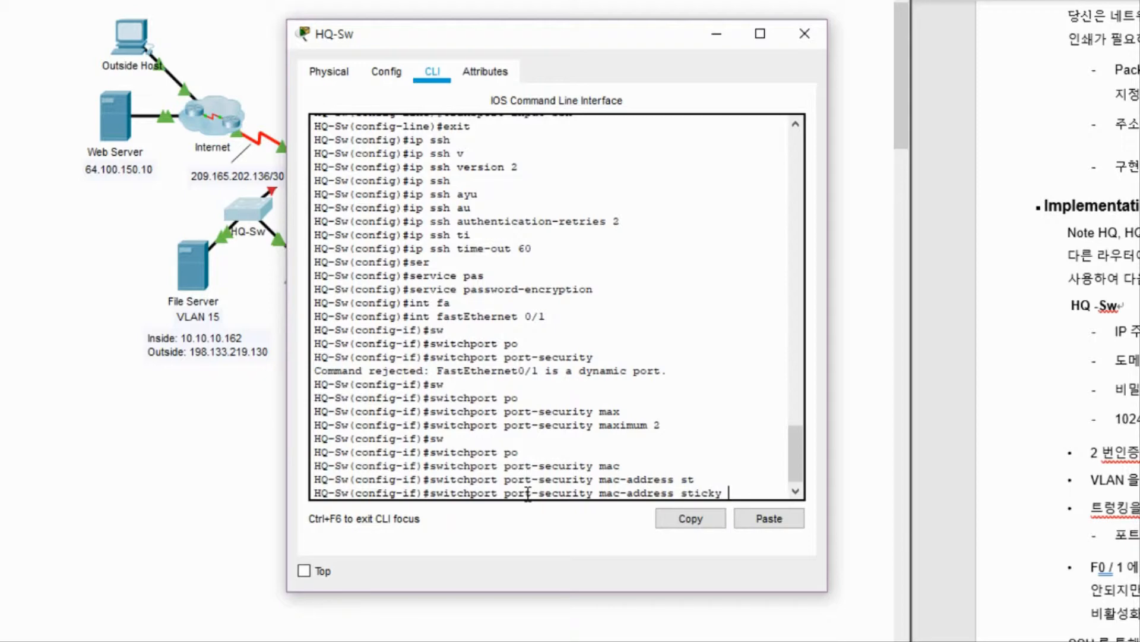
key("Return")
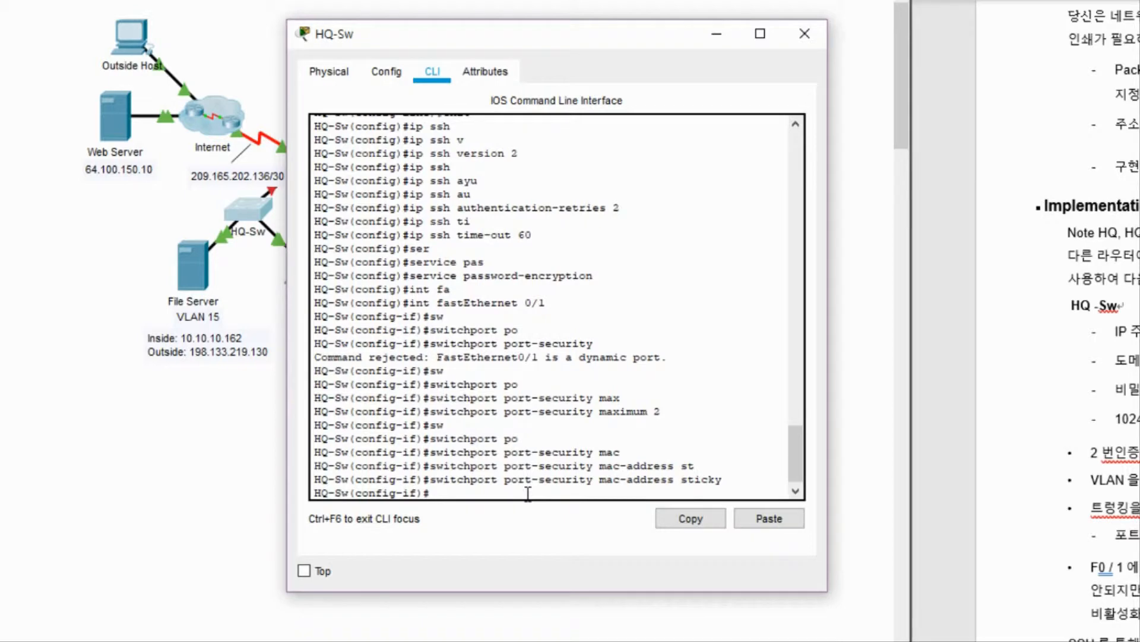
Set the Fa0/1 port-security violation mode to restrict.
type("sw")
key("Tab")
type("po")
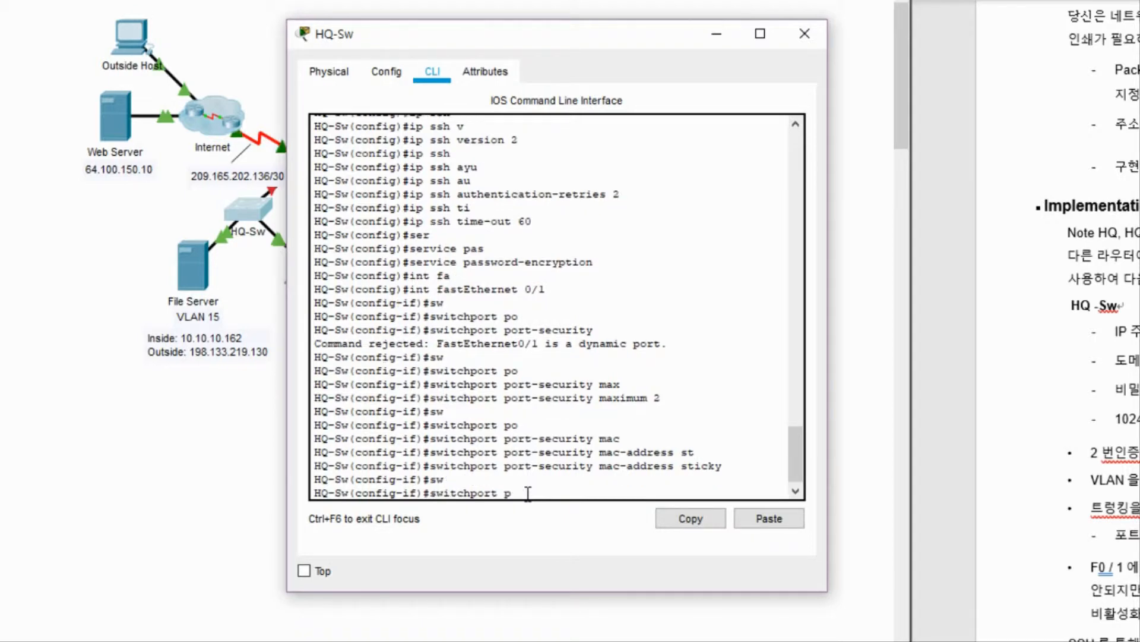
key("Tab")
type("vi")
key("Tab")
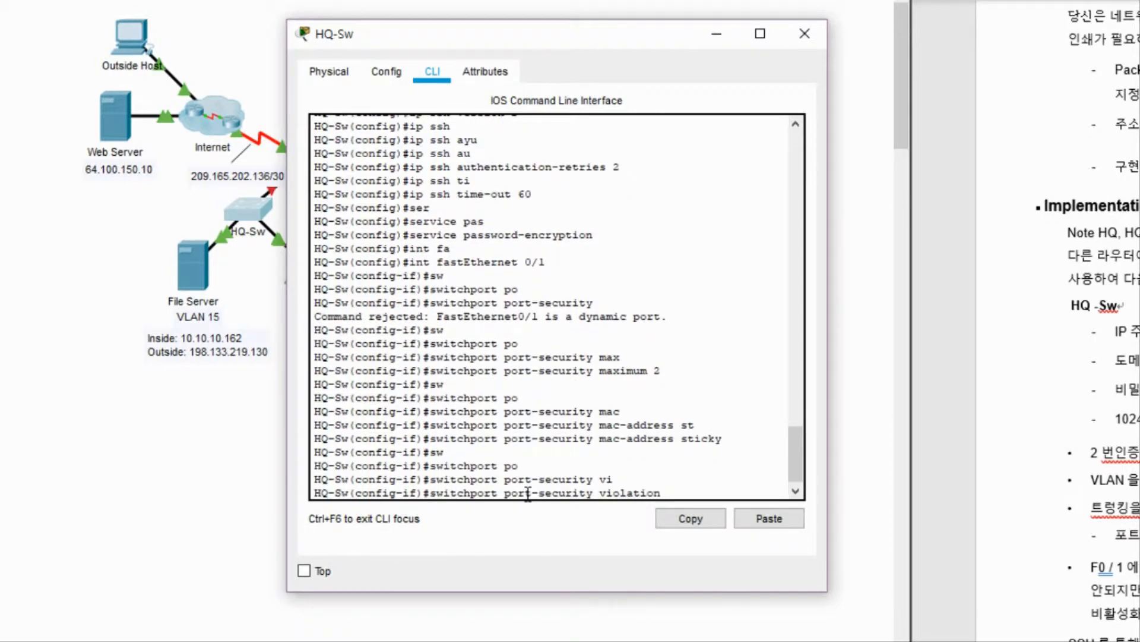
type("re")
key("Tab")
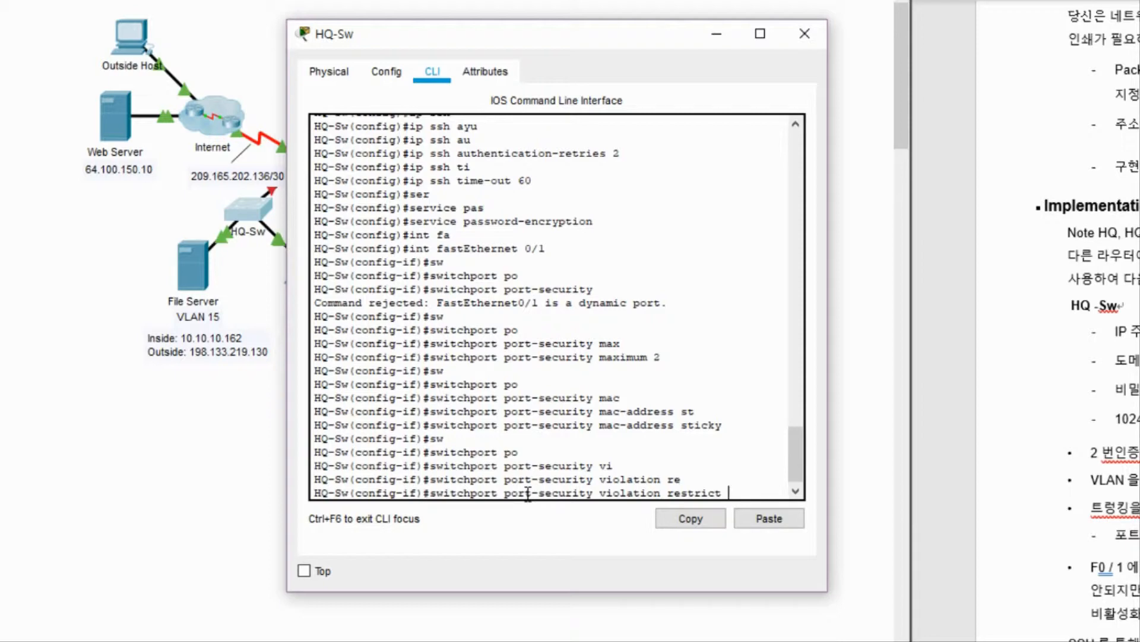
key("Return")
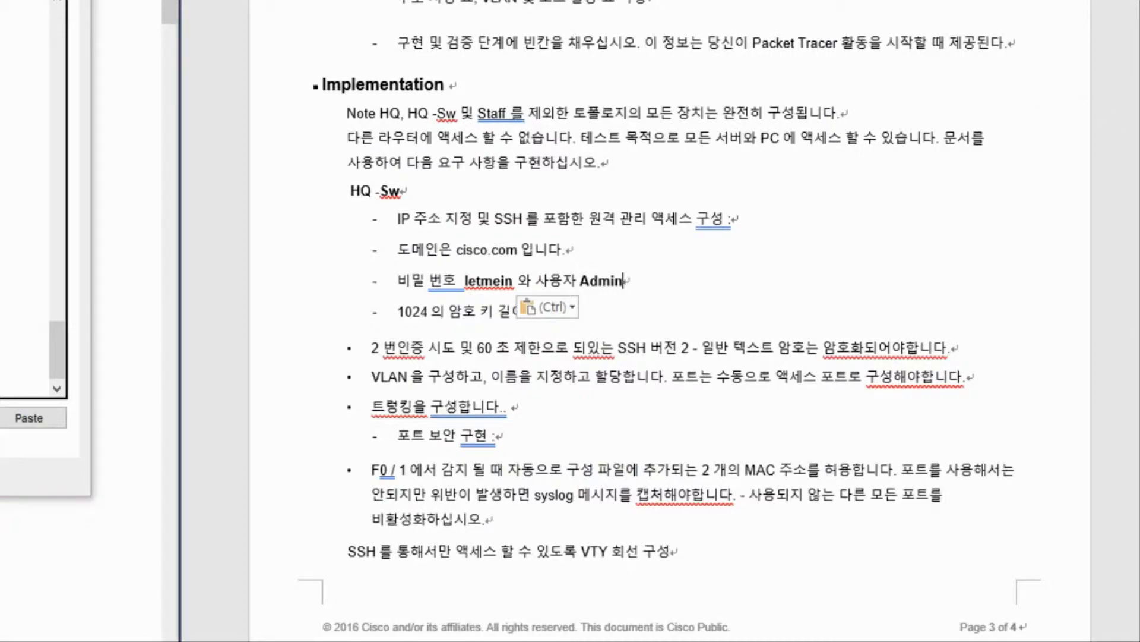
Scroll up in the lab document to the VLANs and Port Assignments table.
scroll(670, 320, "up", 5)
scroll(1120, 260, "up", 10)
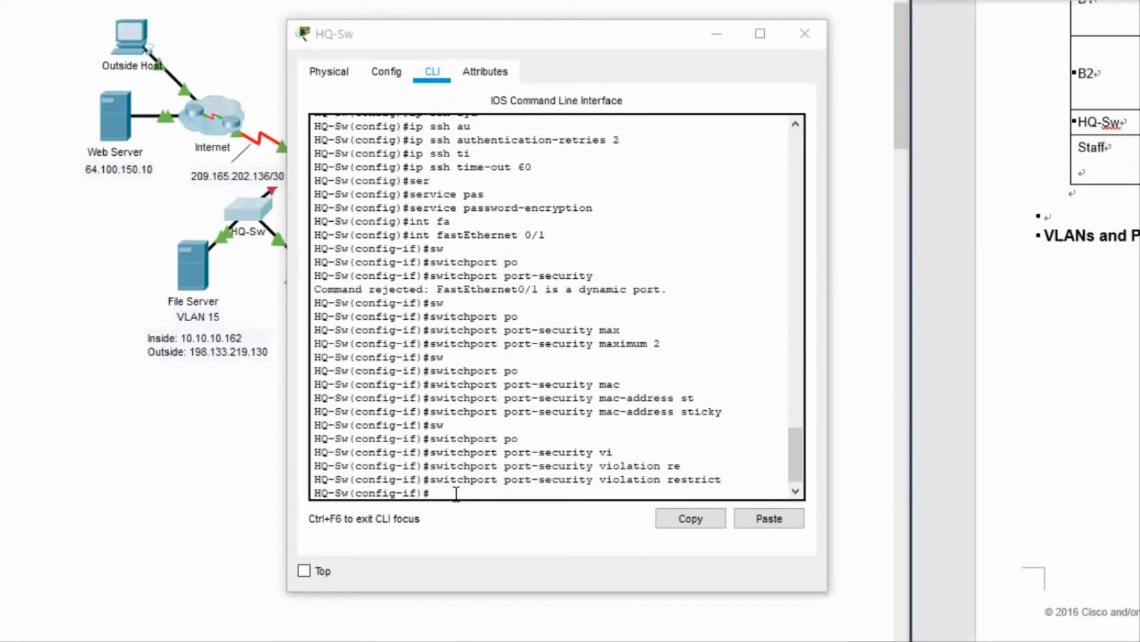
Leave interface configuration mode and create VLAN 15 named Servers on HQ-Sw.
left_click(457, 493)
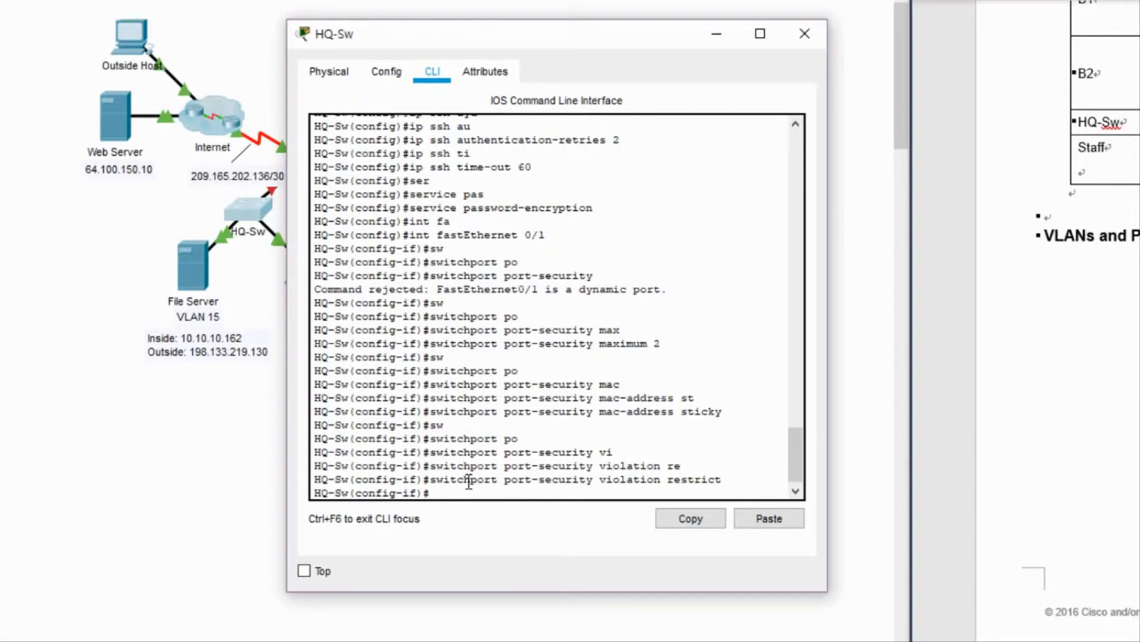
type("vl")
key("BackSpace")
key("BackSpace")
type("ex")
key("Return")
key("Return")
type("vl")
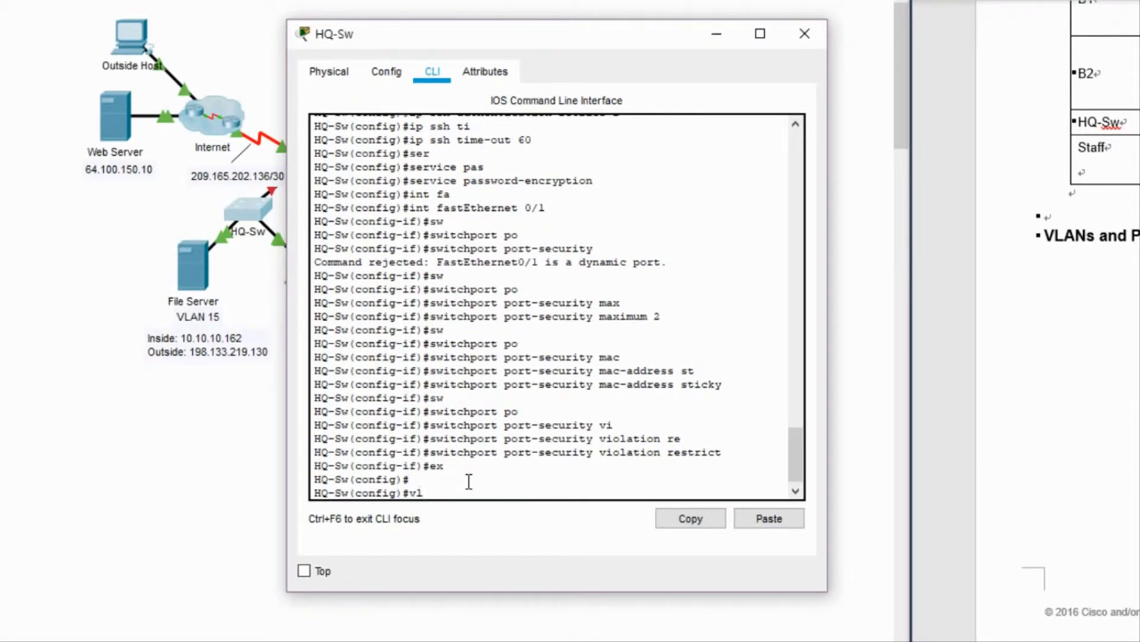
type("a")
key("Tab")
type("15")
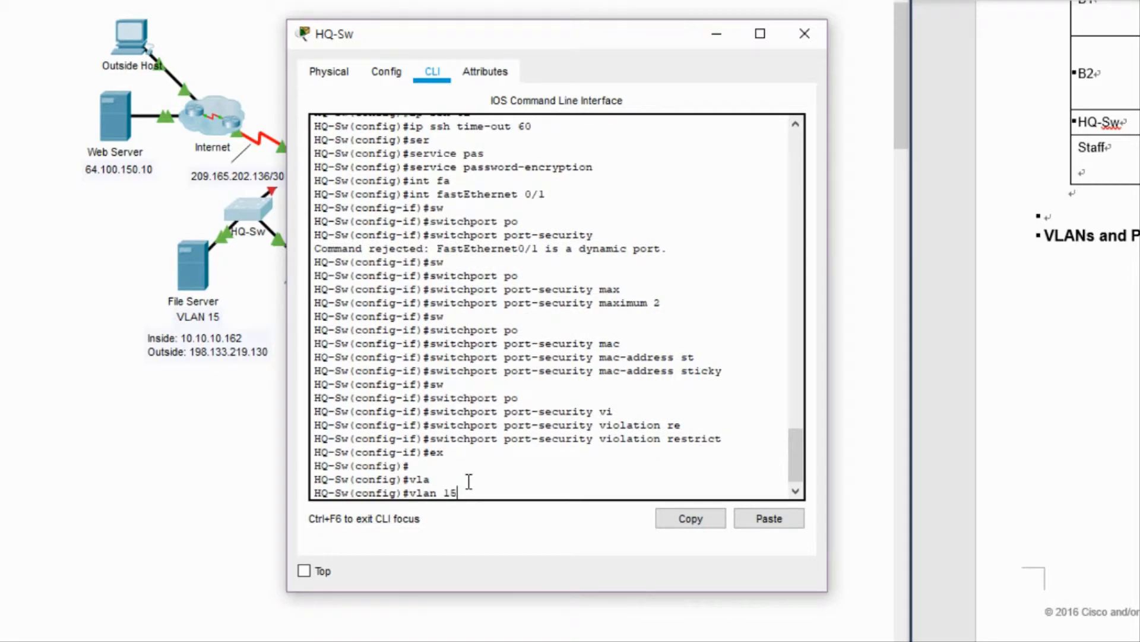
key("Return")
type("na")
key("Tab")
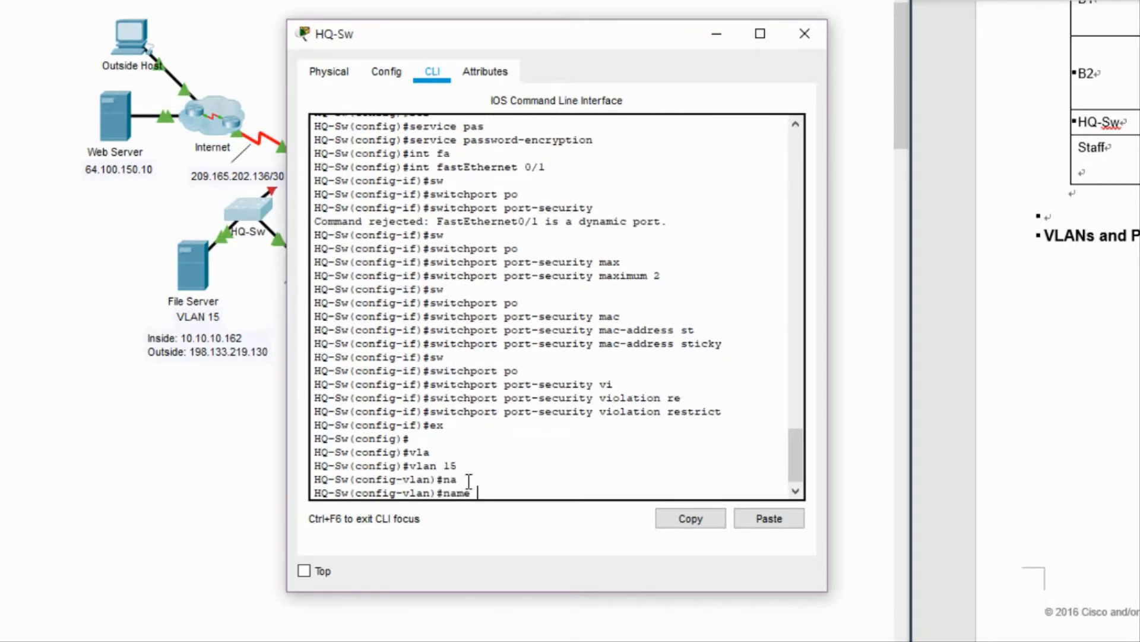
type("Servers")
key("Return")
Create VLAN 30 named PCs.
type("vlan)#vl")
key("Tab")
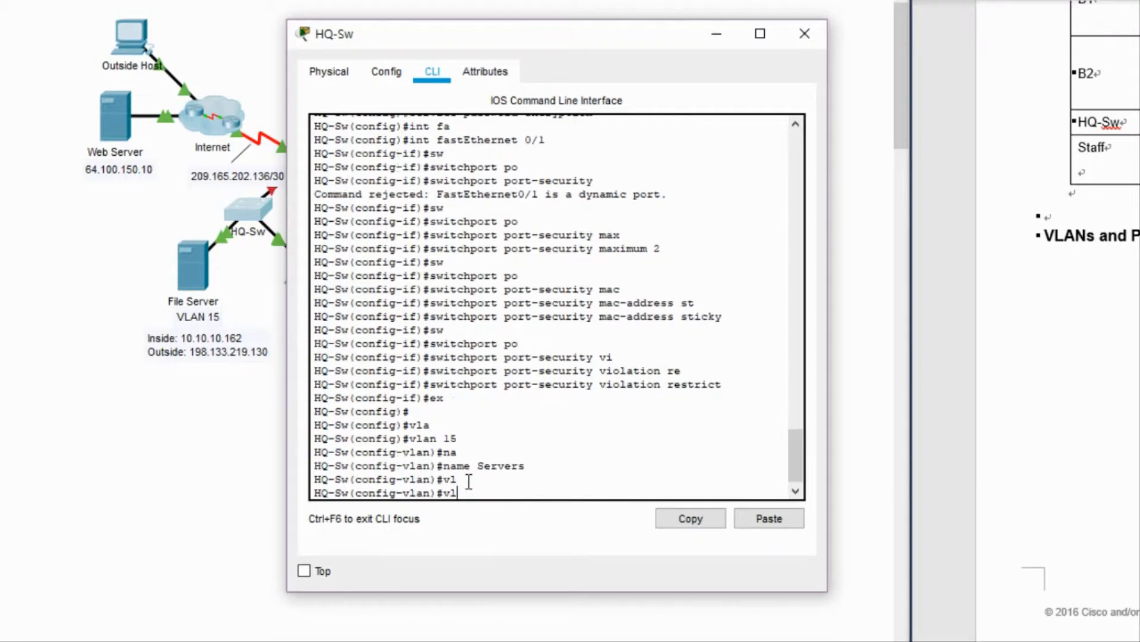
key("BackSpace")
key("BackSpace")
type("vlan 30")
key("Return")
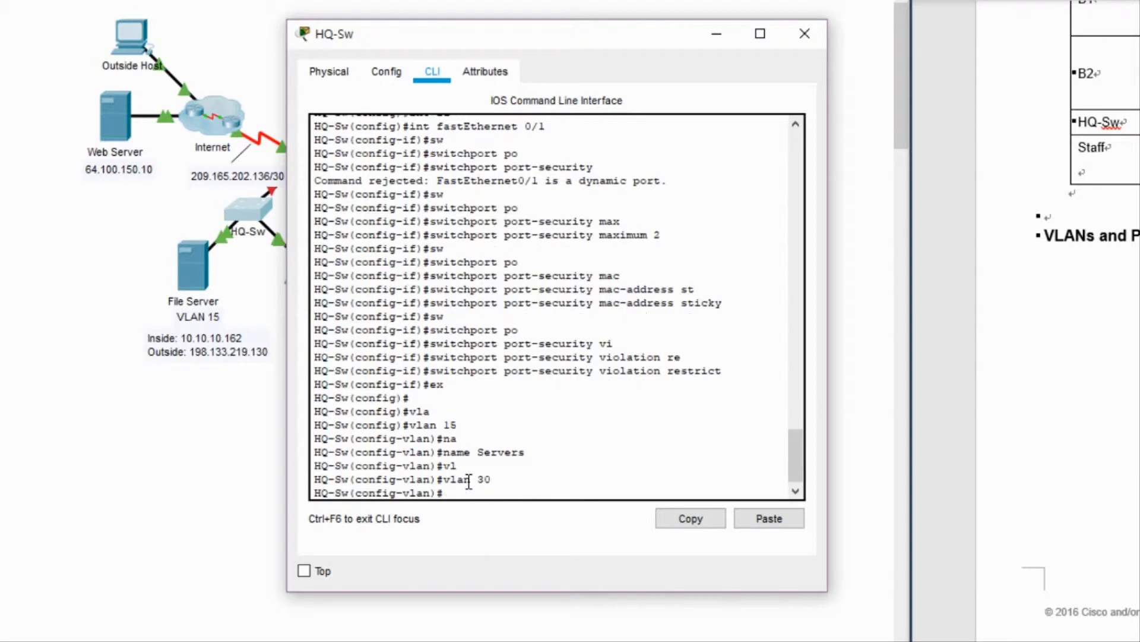
type("na")
key("Tab")
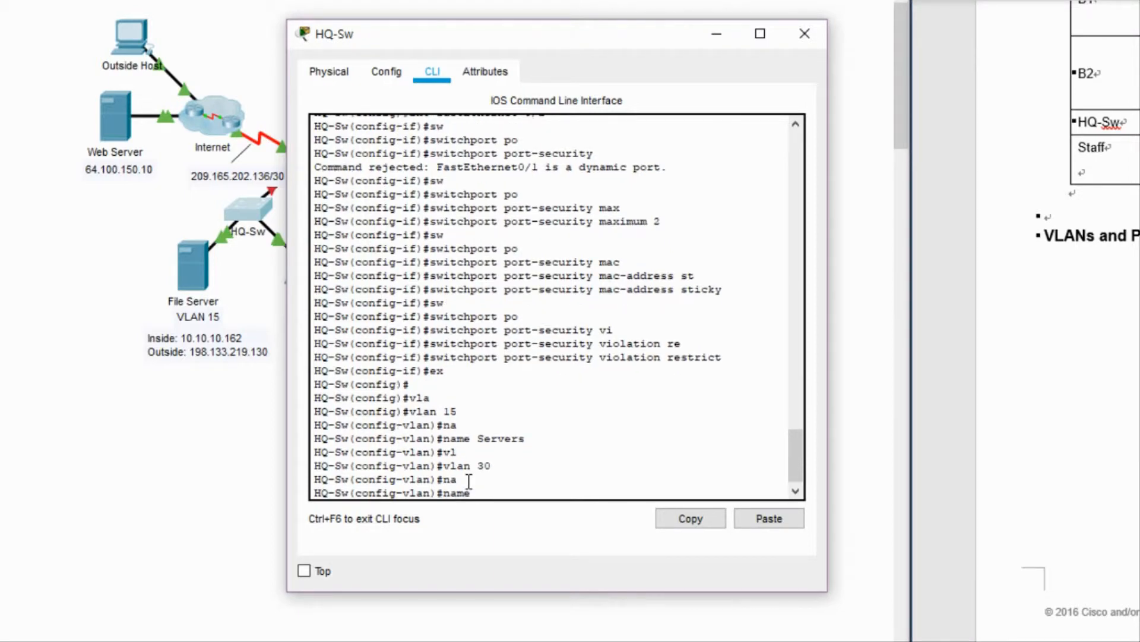
type("PCs")
key("Return")
Create VLAN 45 named Native and VLAN 60 named Management.
type("vlan)#vl")
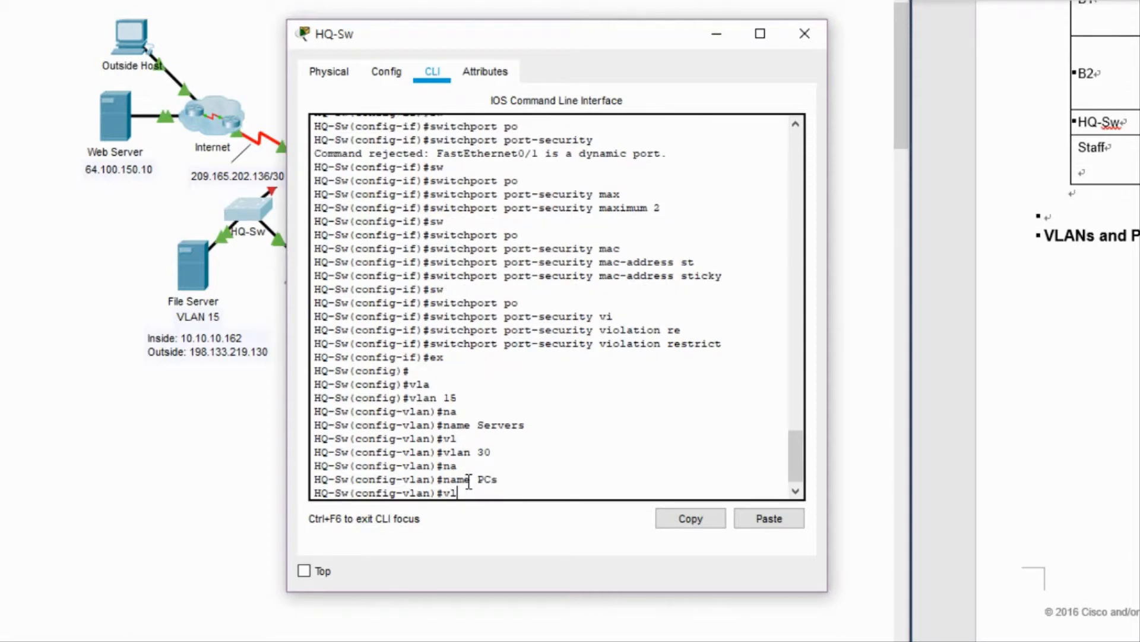
type(" 45")
key("Return")
type("na")
key("Tab")
type("N")
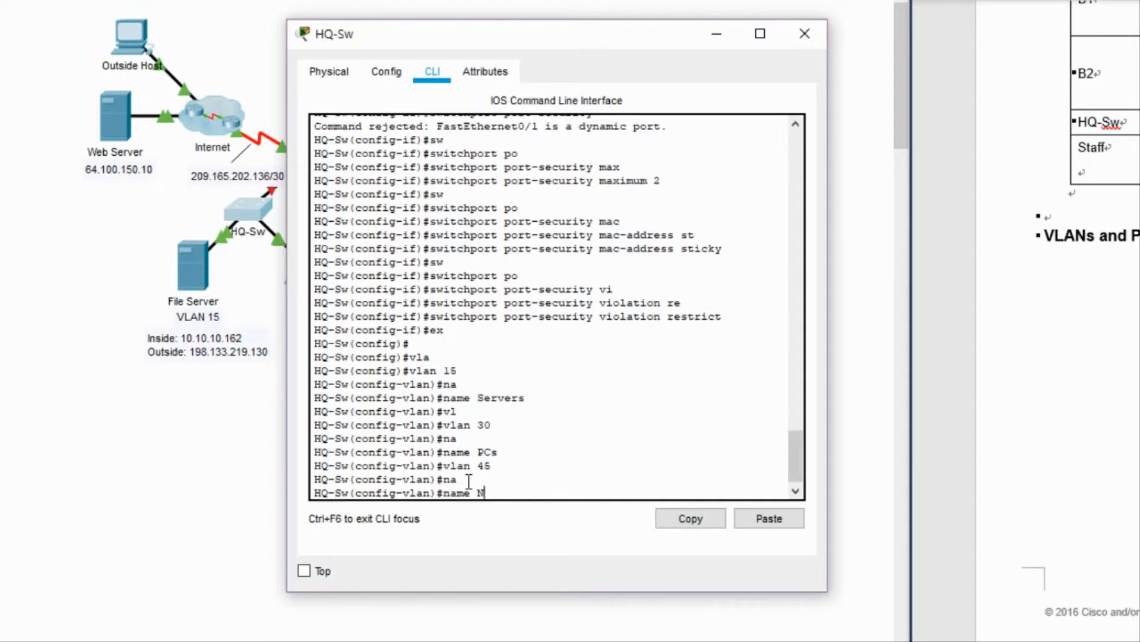
type("ative")
key("Return")
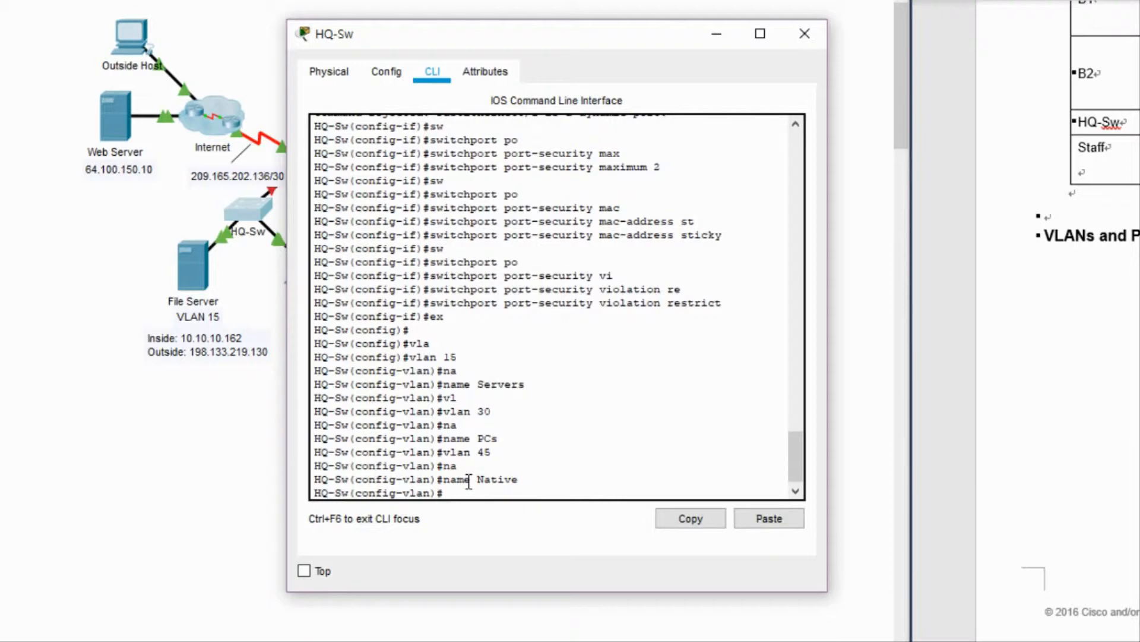
type("vl 60")
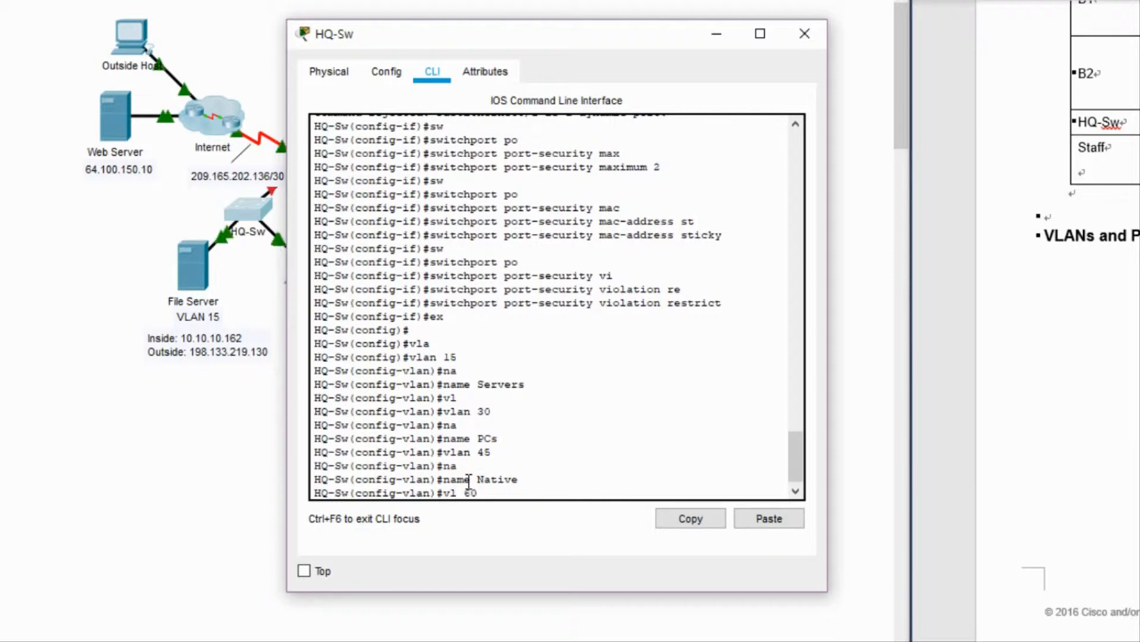
key("Return")
type("na")
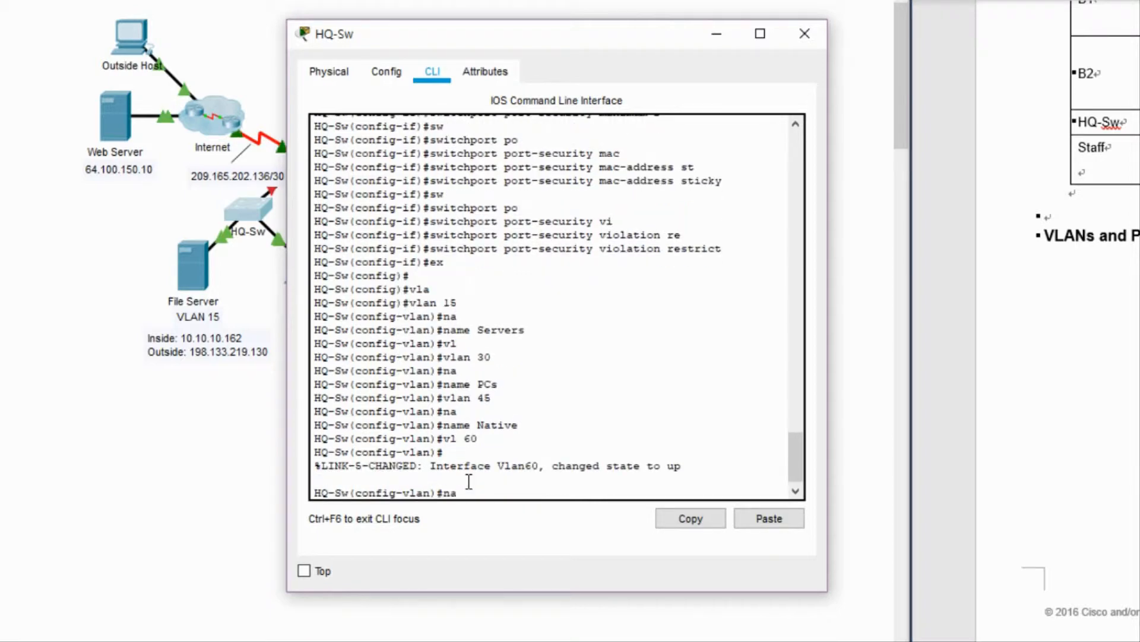
key("Tab")
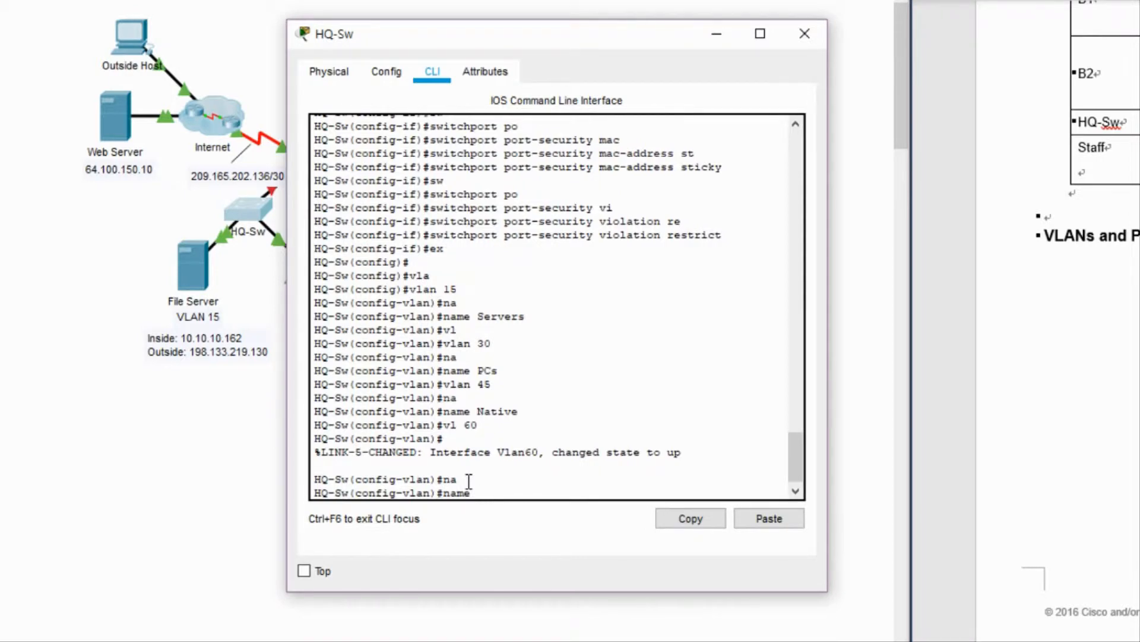
type("Management")
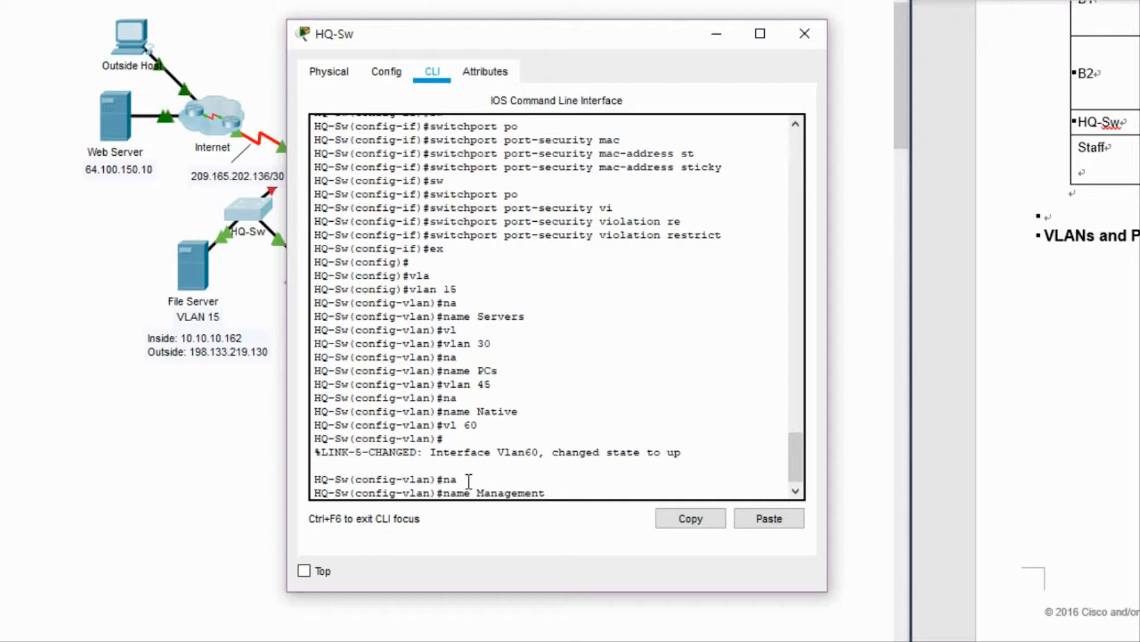
key("Return")
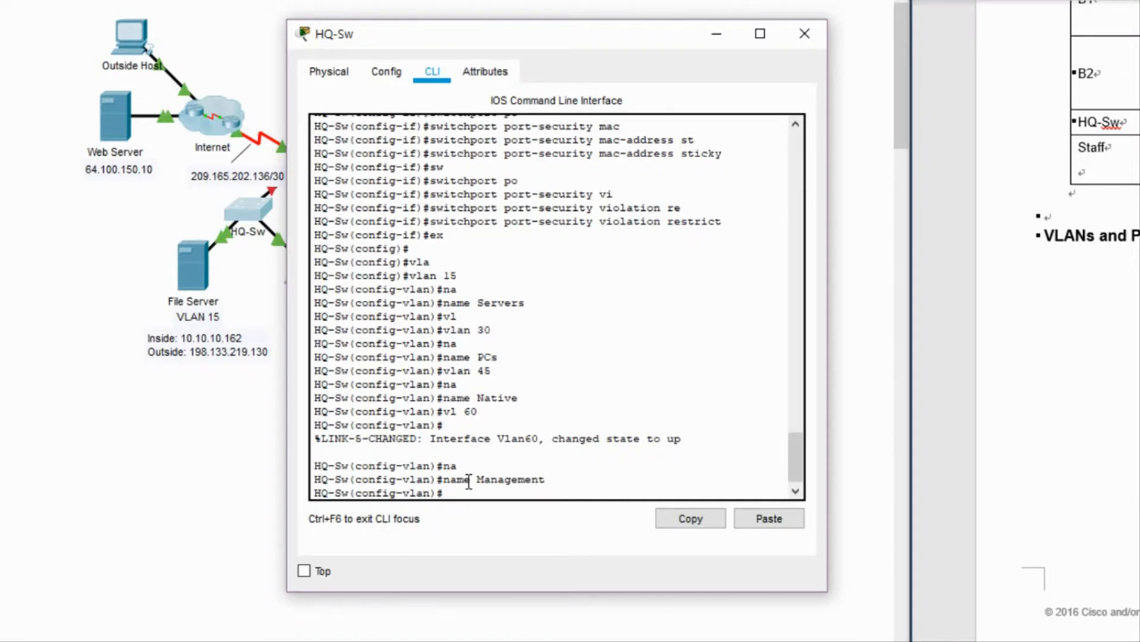
Leave VLAN mode and select the interface range FastEthernet 0/1-10.
key("BackSpace")
type("ex")
key("Return")
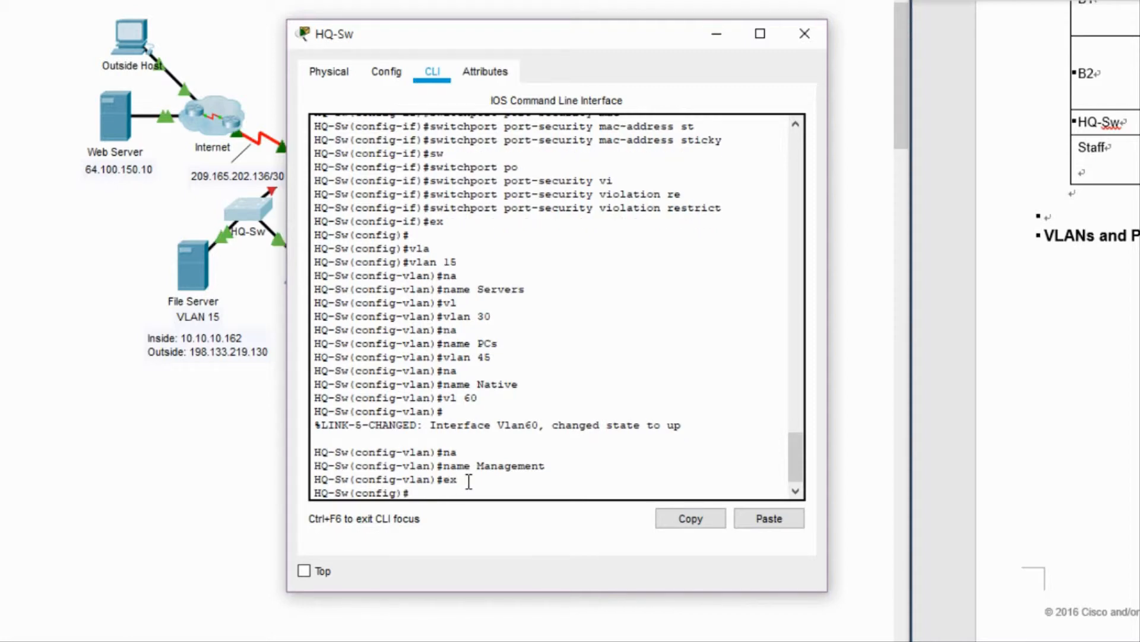
type("int")
key("Tab")
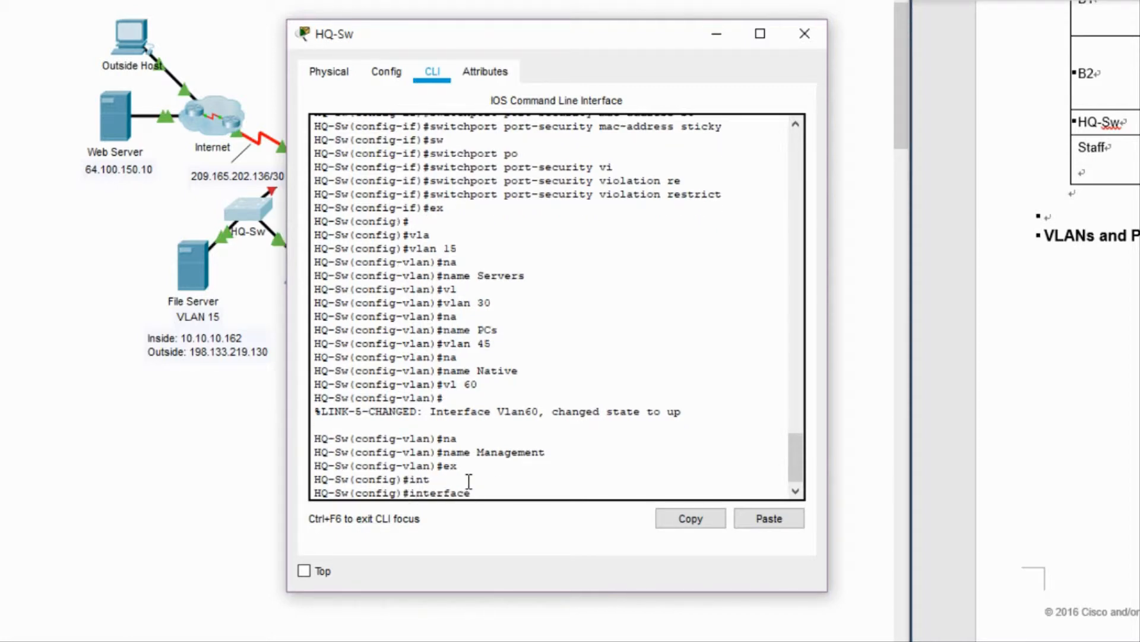
type("re")
key("Tab")
key("BackSpace")
type("a")
key("Tab")
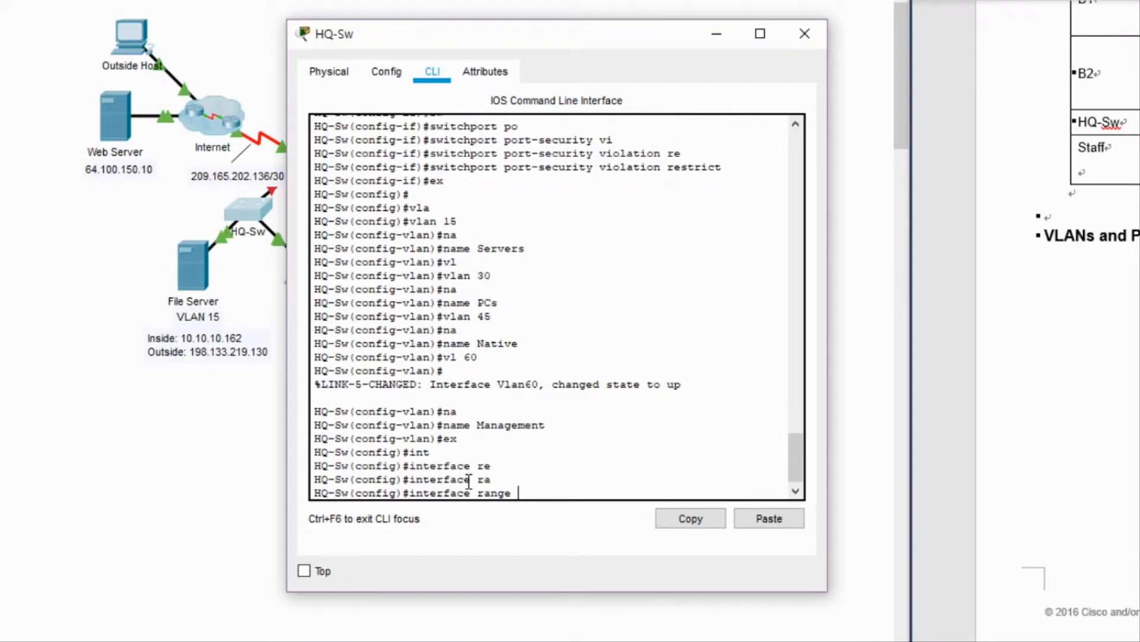
type("fa")
key("Tab")
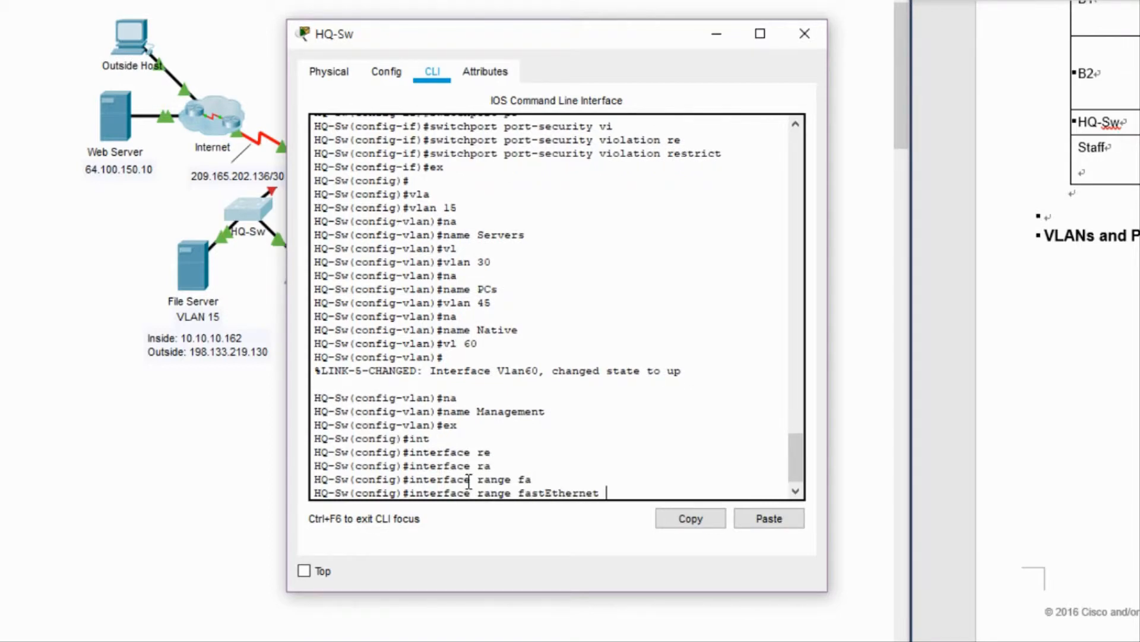
type("0/1-10")
key("Return")
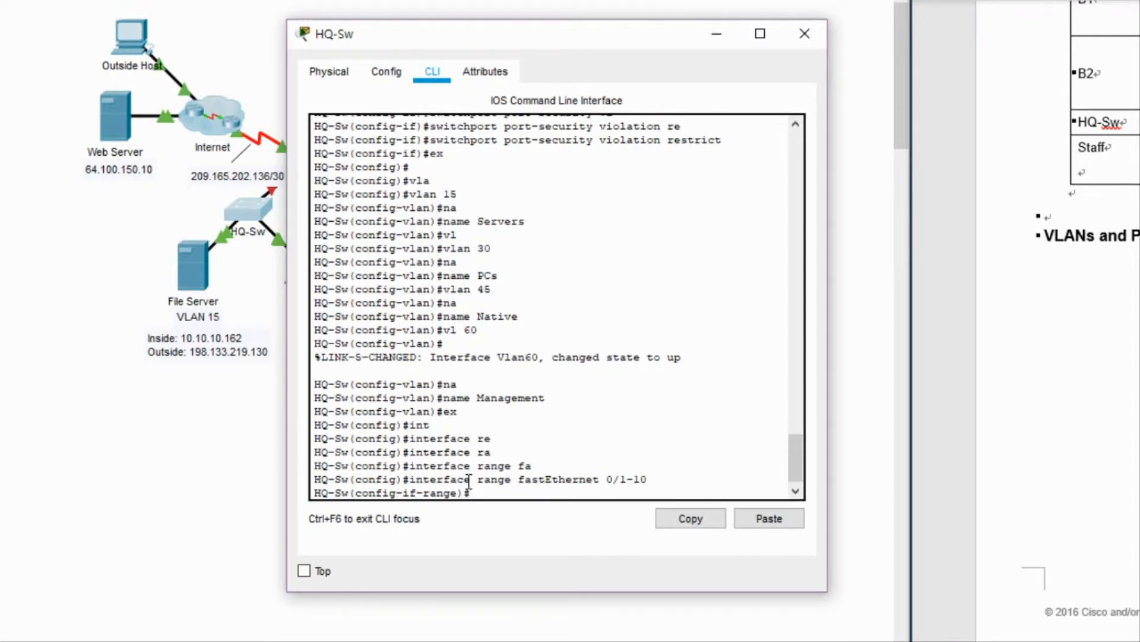
Make Fa0/1–10 access ports assigned to VLAN 30.
type("sw")
key("Tab")
type("mo")
key("Tab")
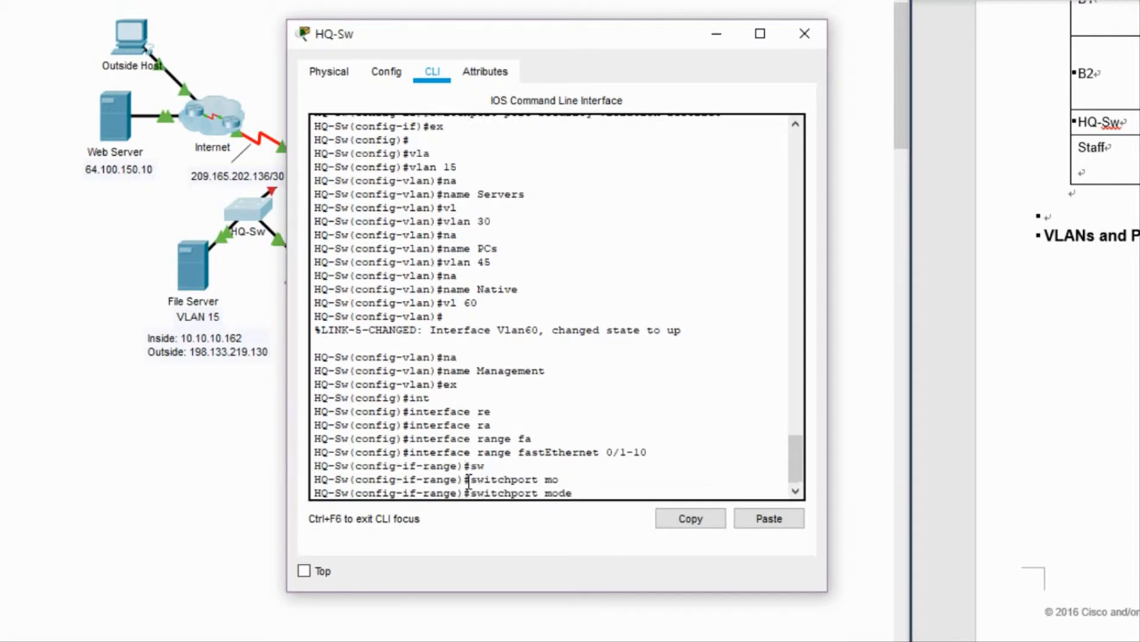
type("ac")
key("Tab")
key("Return")
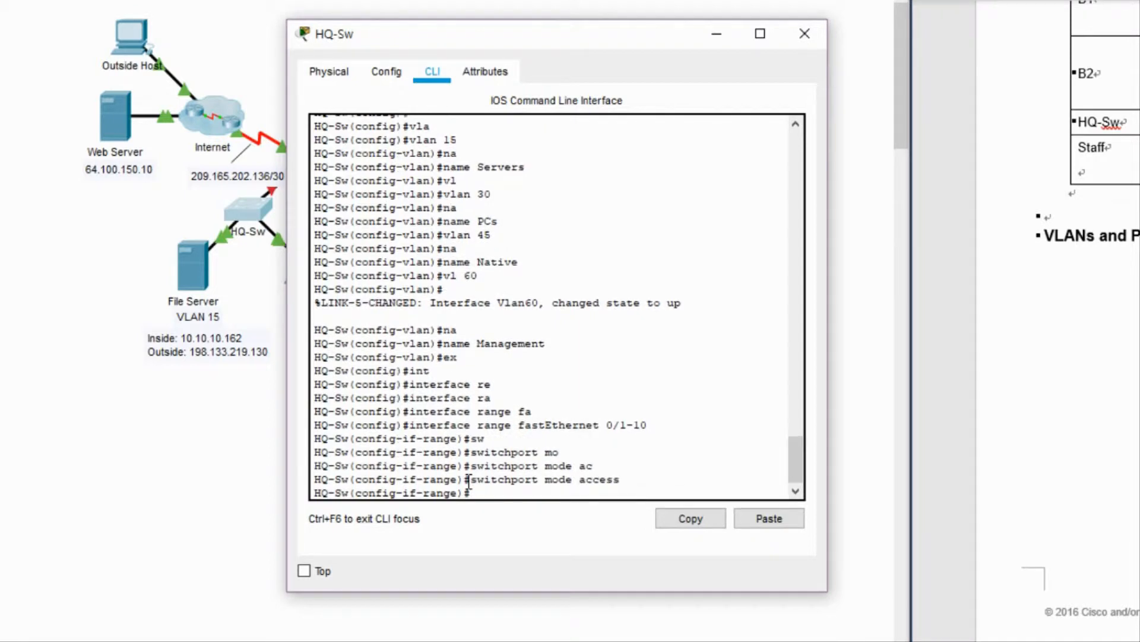
type("sw")
key("Tab")
type("ac")
key("Tab")
type("v")
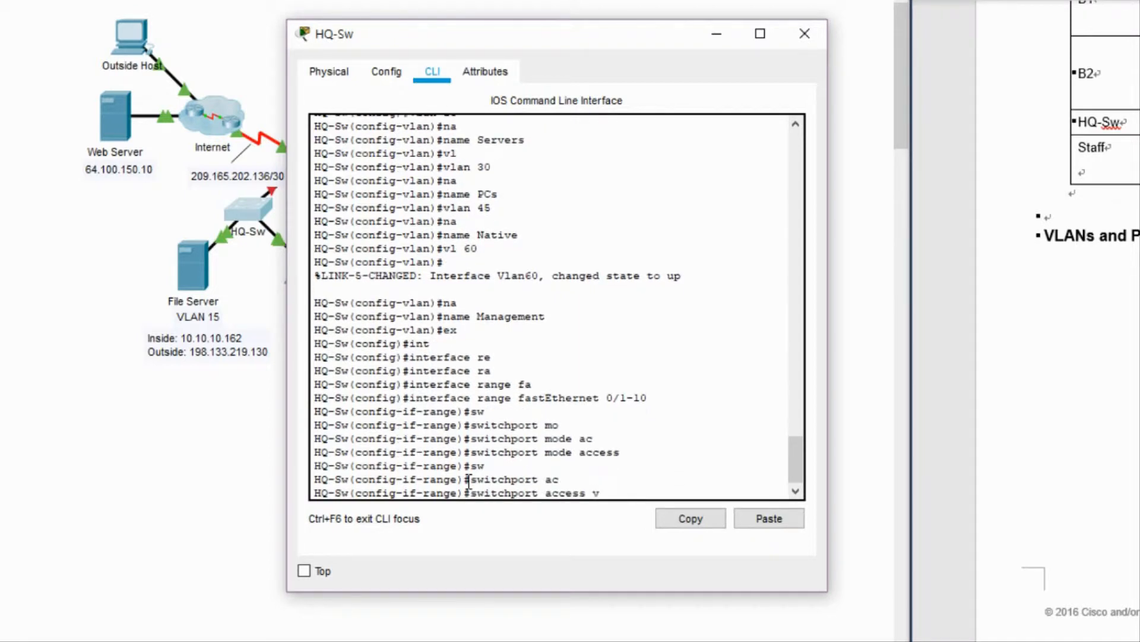
type("lan")
key("Tab")
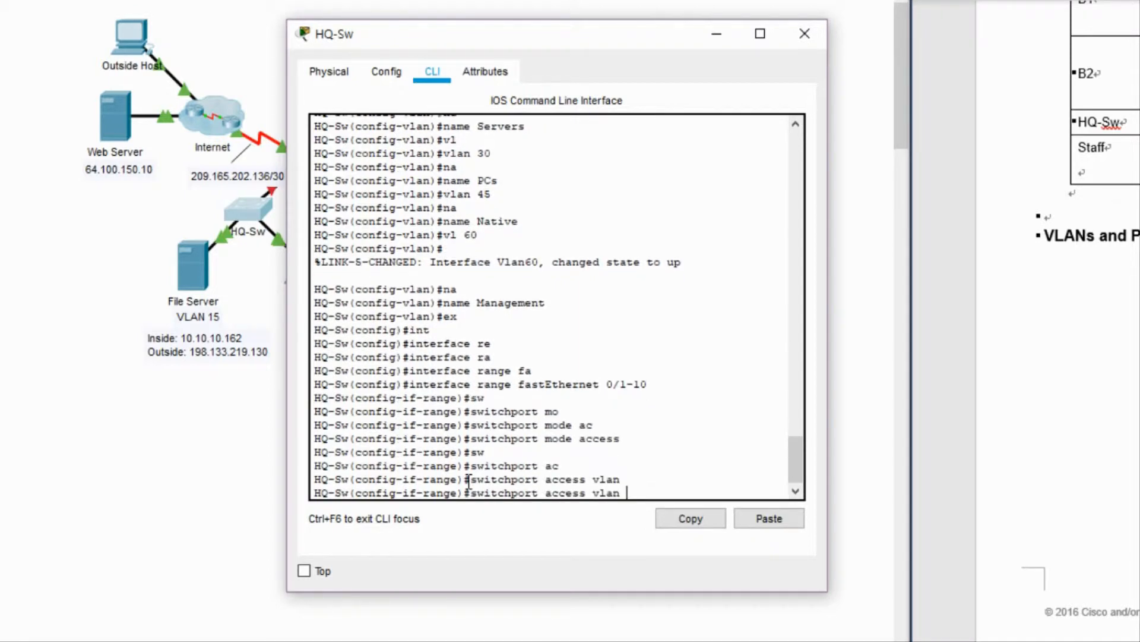
type("30")
key("Return")
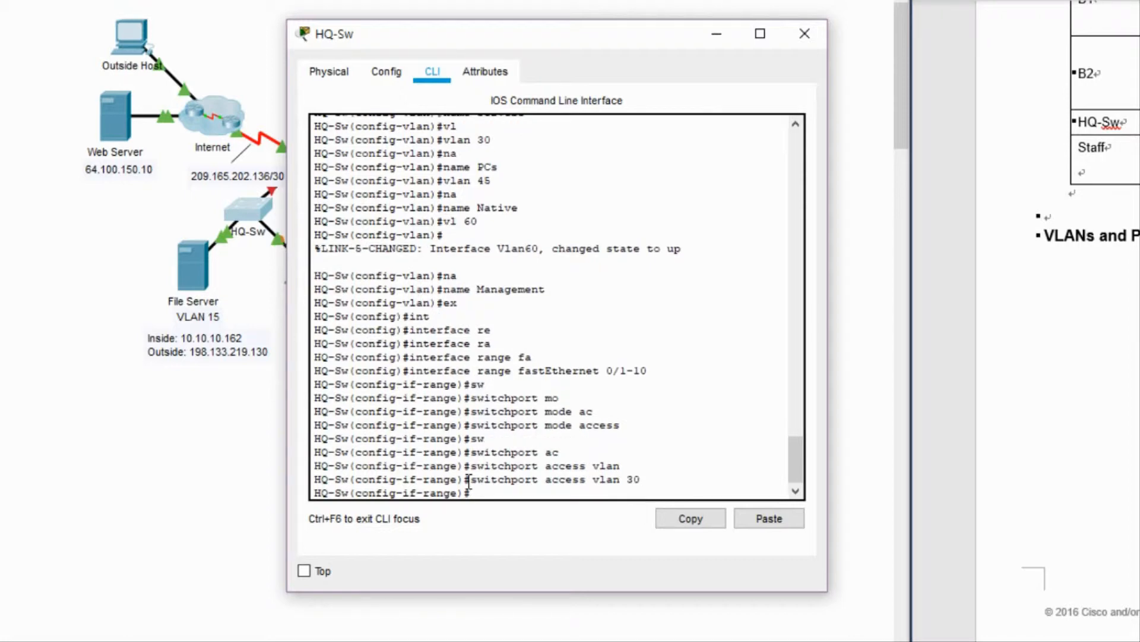
Make Fa0/11–20 access ports assigned to VLAN 15, correcting the mistyped VLAN 45.
type("int r fa0/111-20")
key("Return")
type("sw")
key("Tab")
type("mo")
key("Tab")
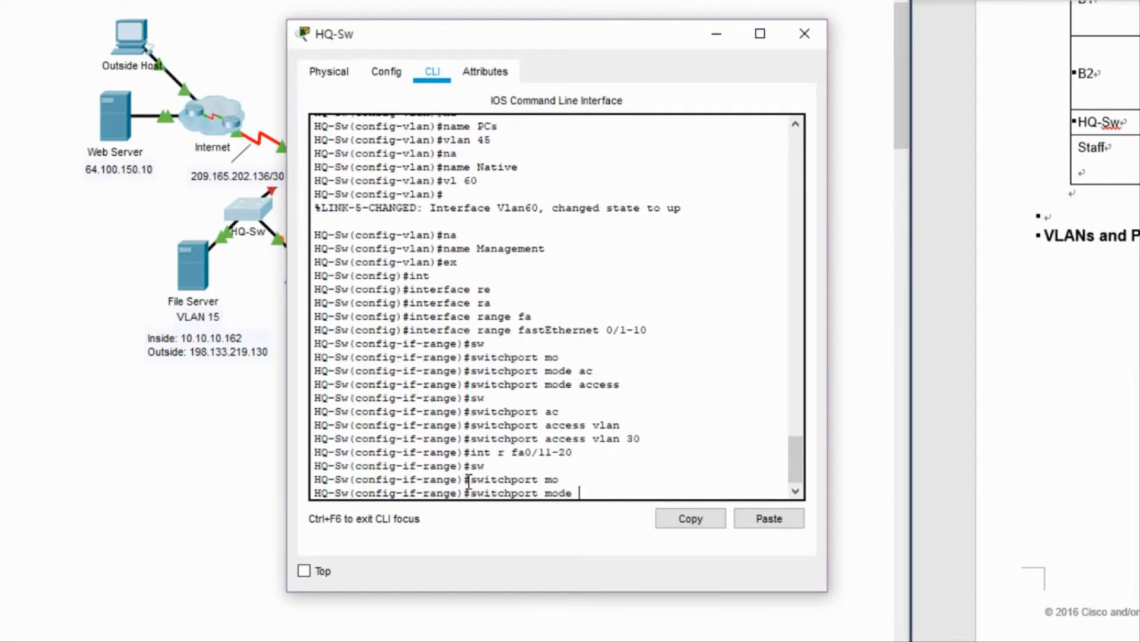
type("ac")
key("Tab")
key("Return")
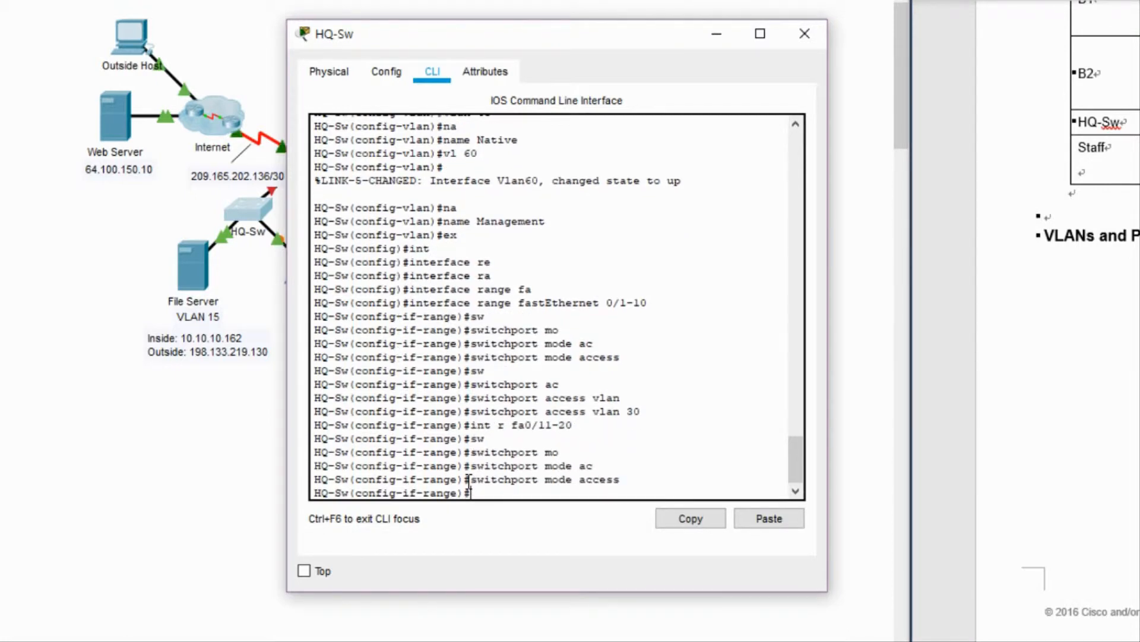
type("sw")
key("Tab")
type("ac")
key("Tab")
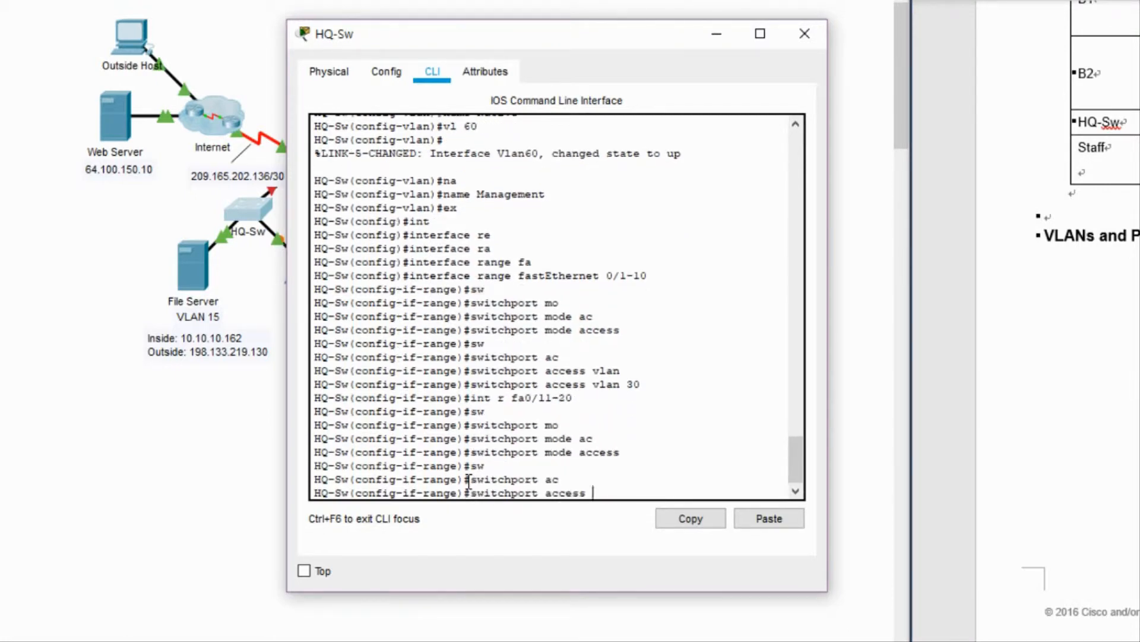
type("vl 45")
key("Tab")
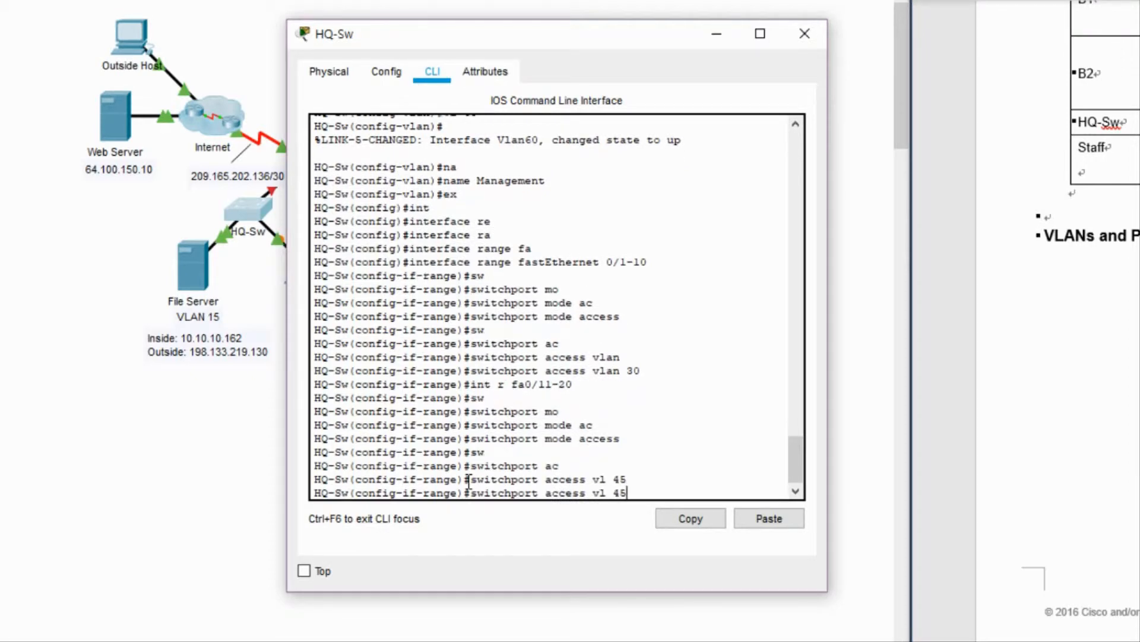
key("BackSpace")
key("BackSpace")
key("BackSpace")
type("15")
key("Return")
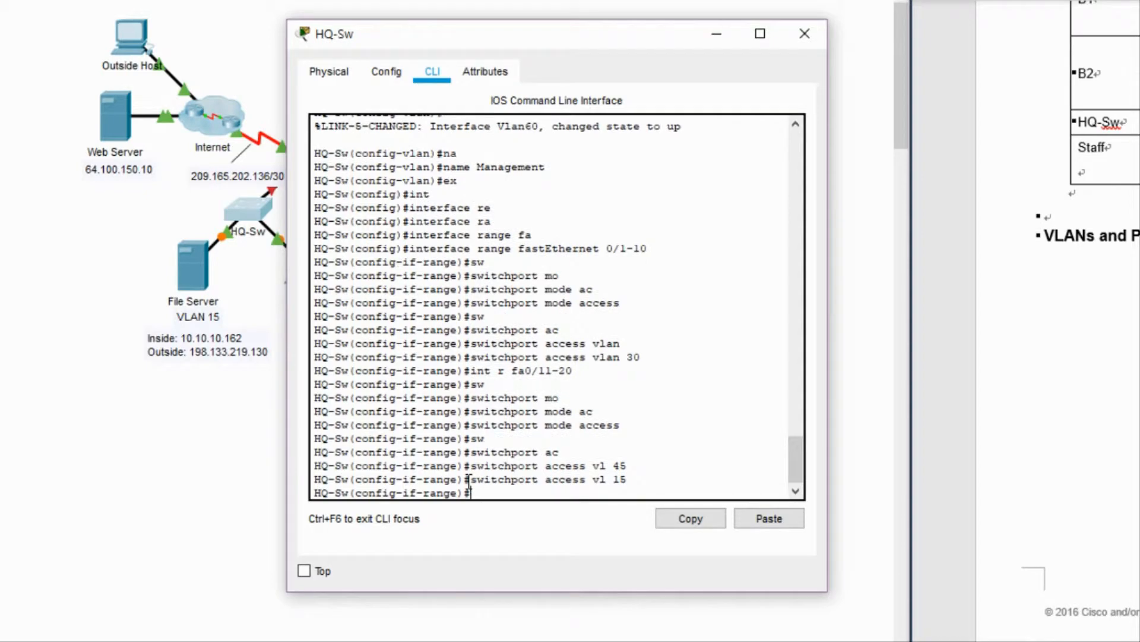
Enter interface G0/1 configuration and return to the HQ-Sw command line.
type("int g0/1")
key("Return")
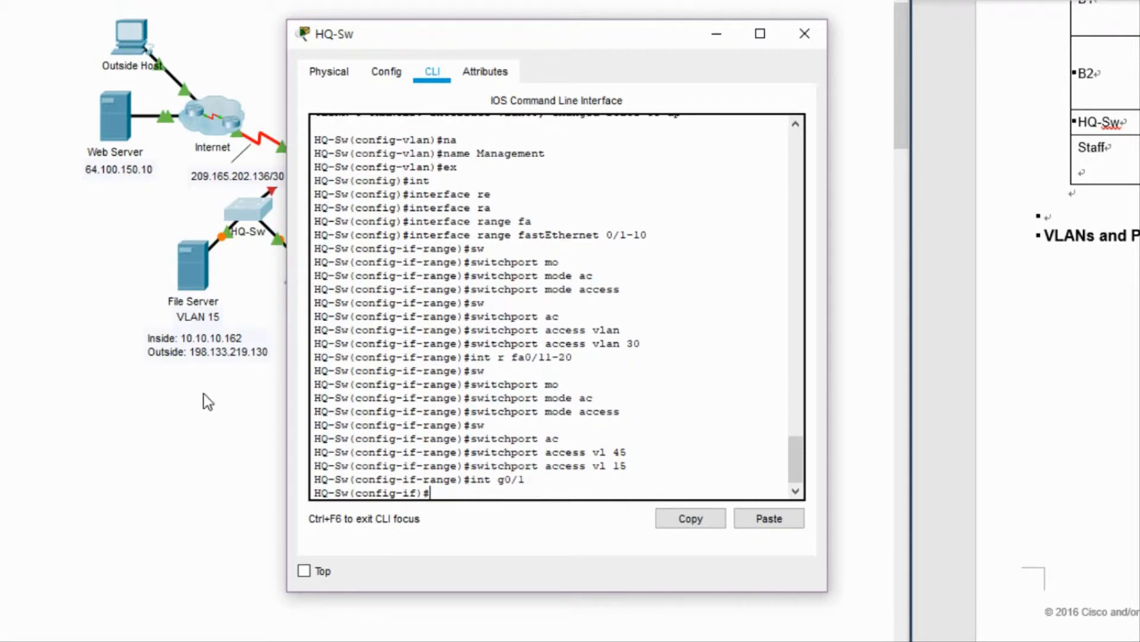
left_click(69, 285)
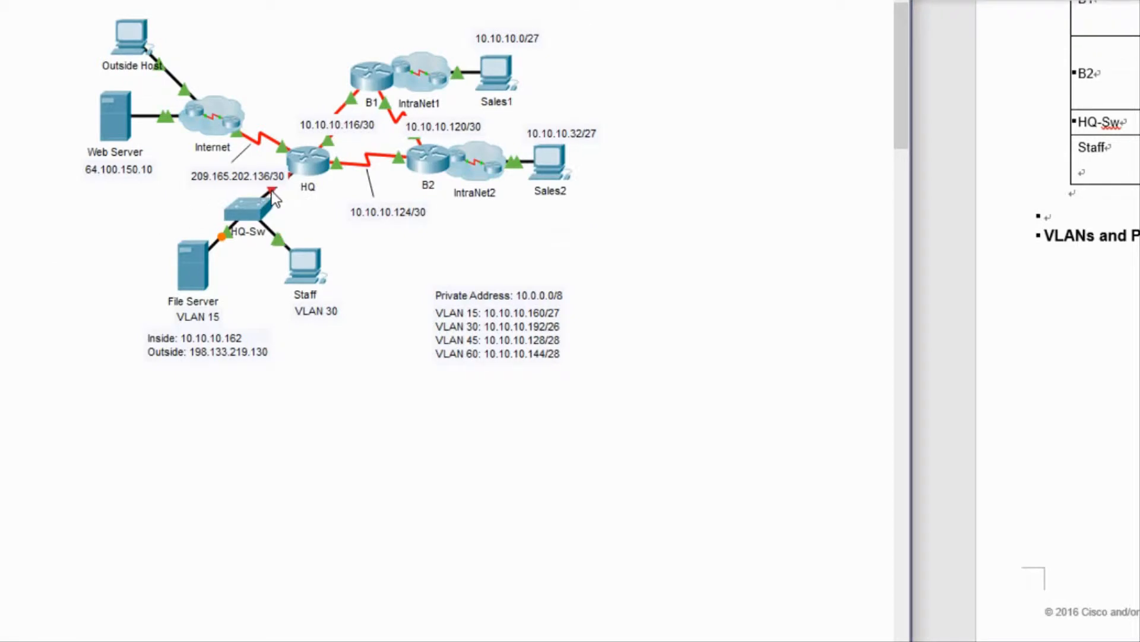
left_click(248, 198)
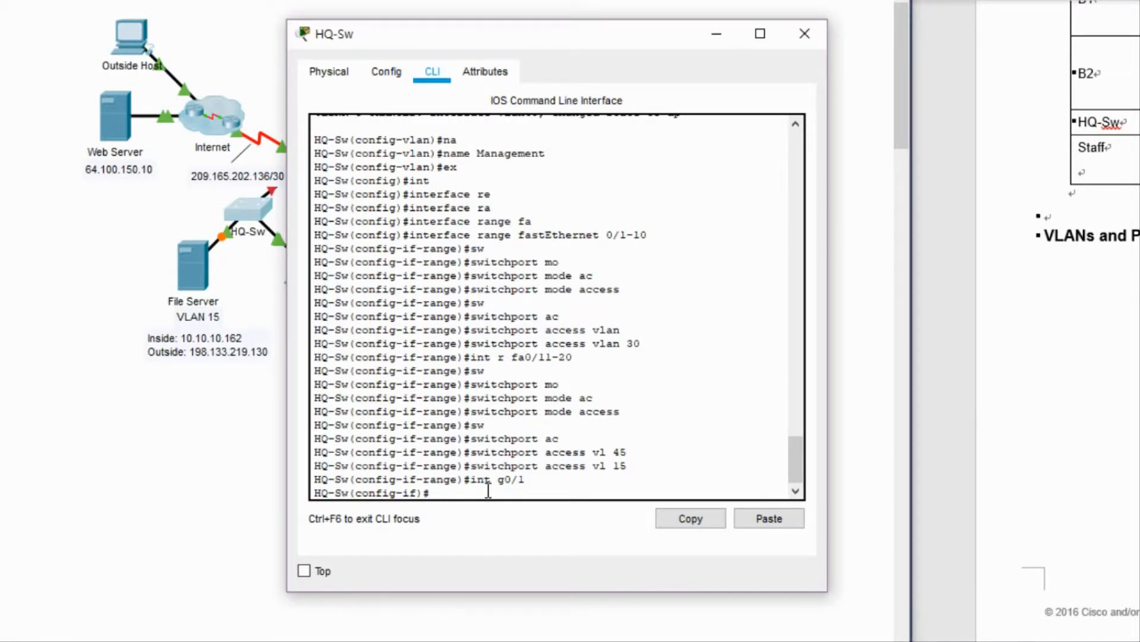
Set G0/1 to switchport mode trunk.
type("sw")
key("Tab")
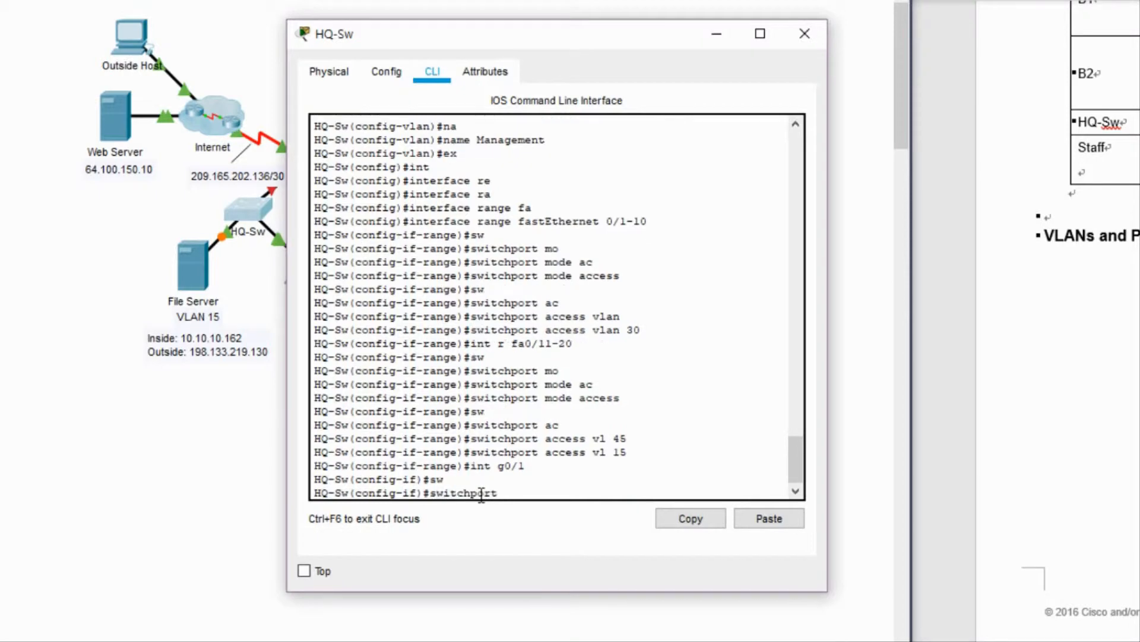
type("mo")
key("Tab")
type("tr")
key("Tab")
key("Return")
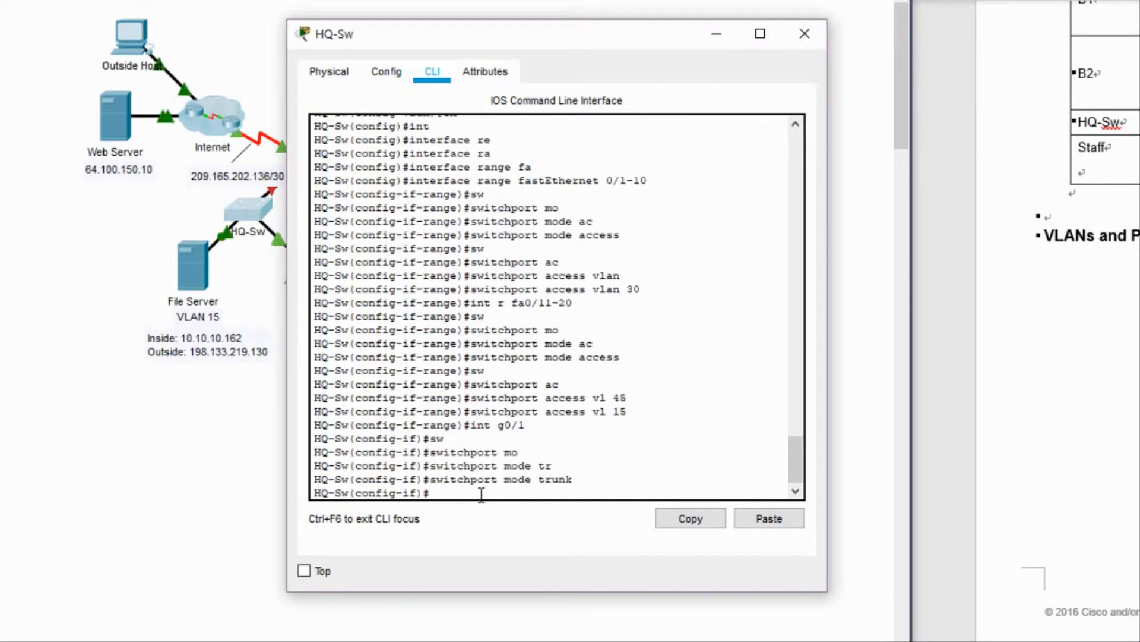
Make VLAN 45 the native VLAN on the G0/1 trunk, then select the port-security command text.
type("sw")
key("Tab")
type("tr")
key("Tab")
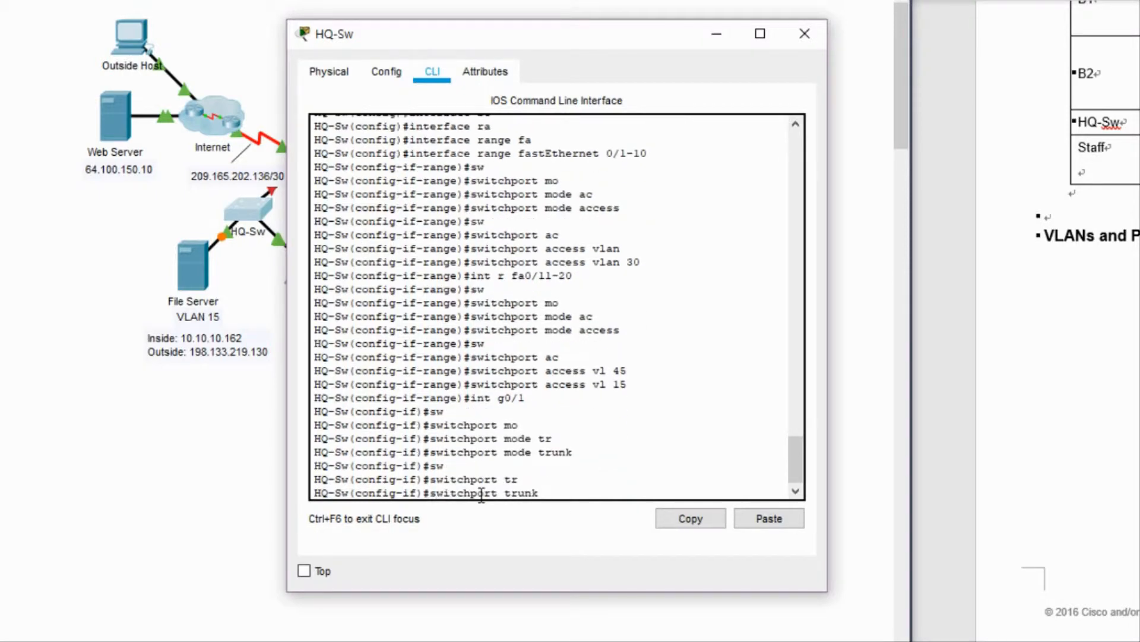
type("na")
key("Tab")
type("vla")
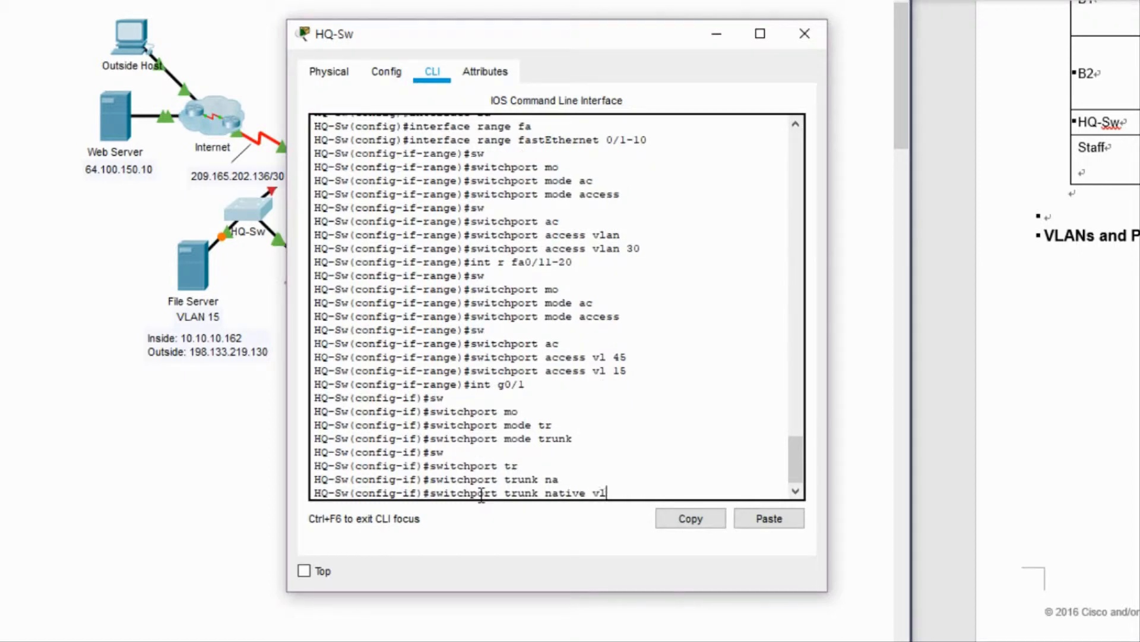
key("Tab")
type("45")
key("Return")
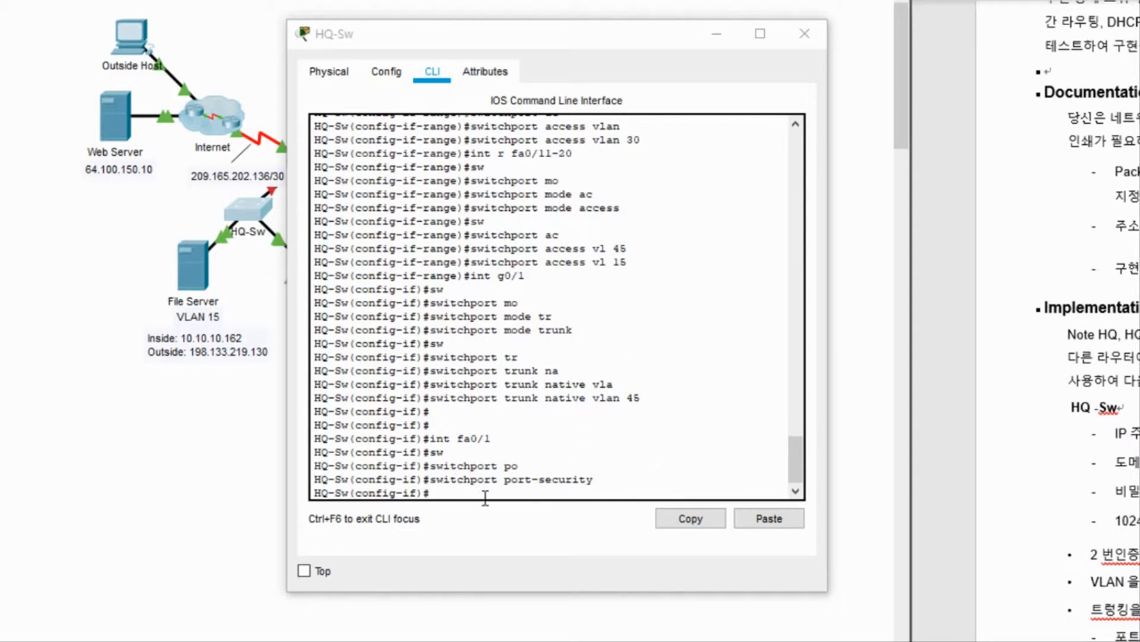
left_click_drag(599, 479, 429, 481)
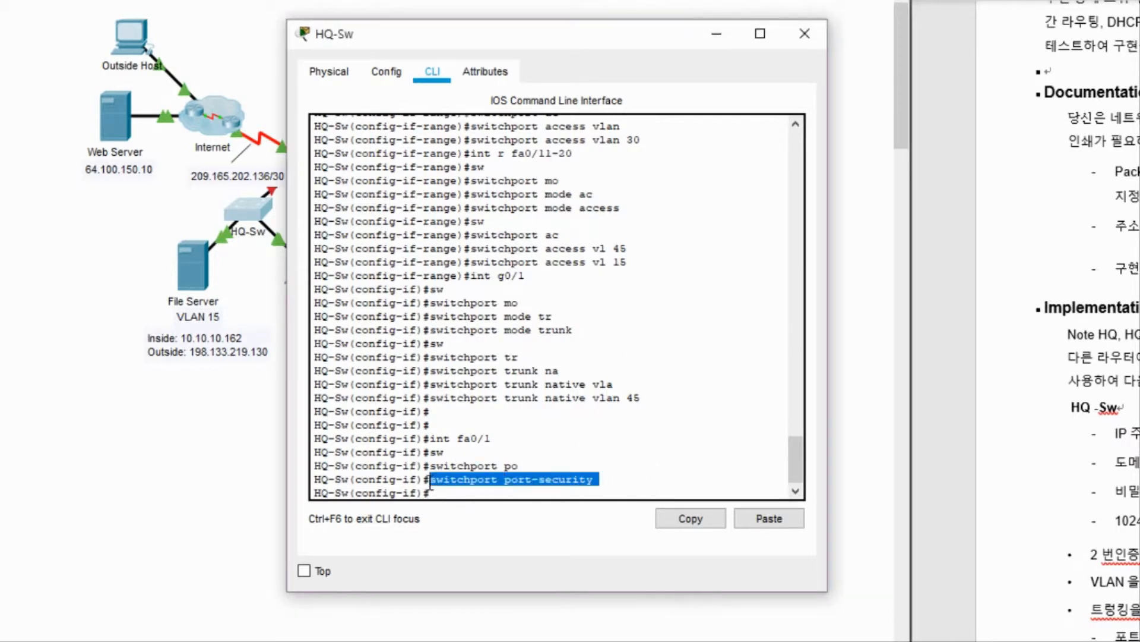
left_click(688, 516)
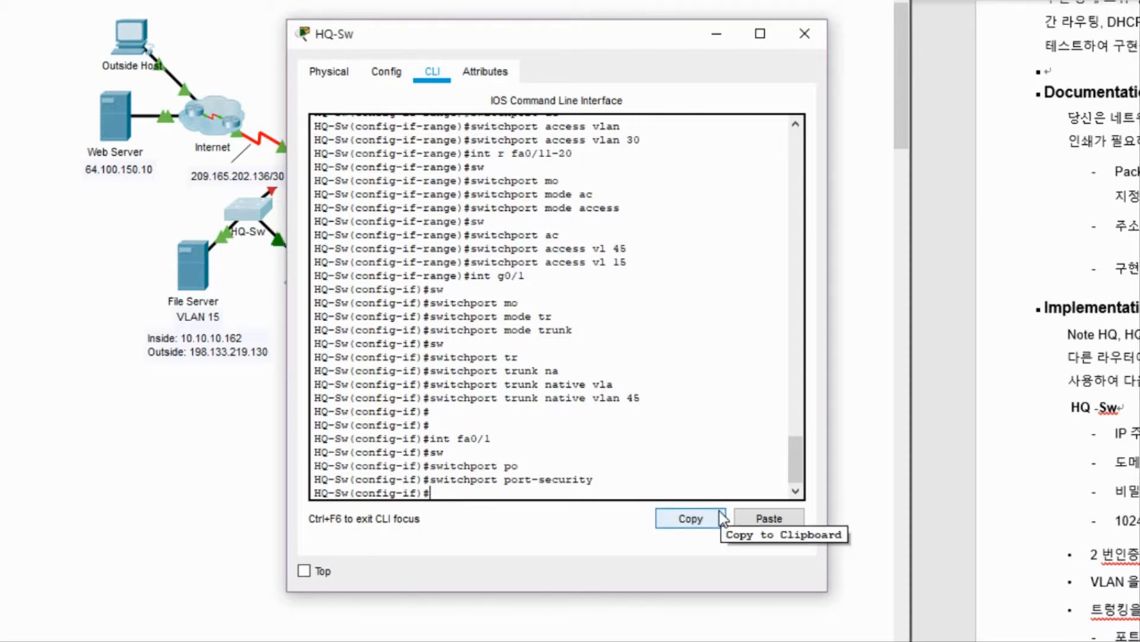
Exit configuration mode and display the running configuration with show run.
key("ctrl+z")
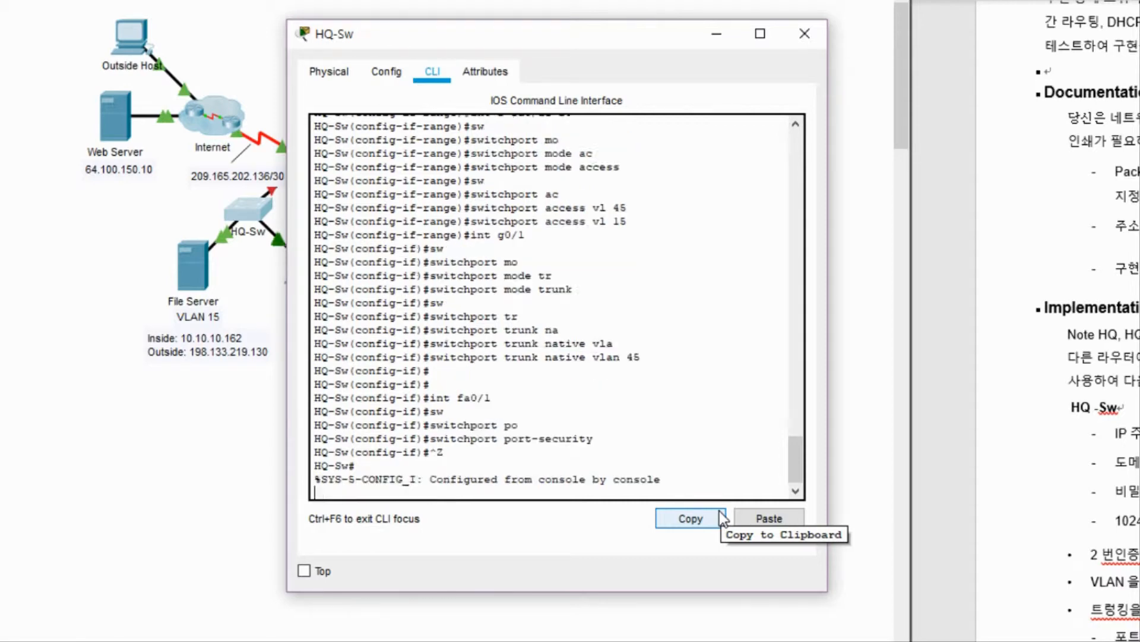
key("Return")
type("sh run")
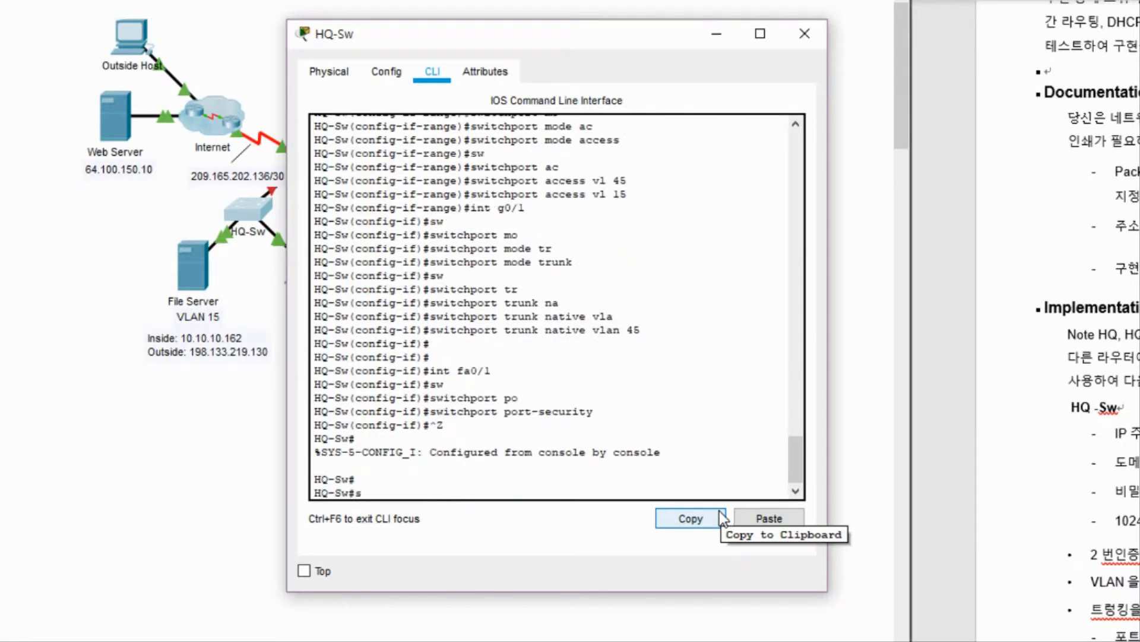
key("Tab")
key("Return")
key("space")
key("space")
key("space")
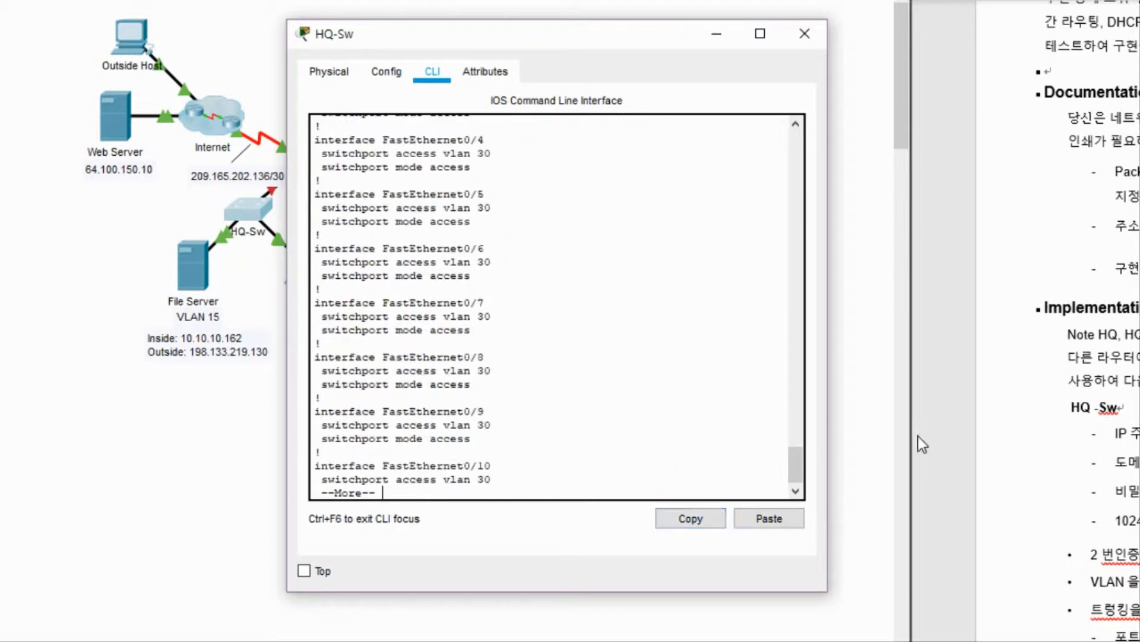
Review the configuration output, highlighting the unused GigabitEthernet0/2 entry, and page to the end.
left_click_drag(803, 468, 797, 453)
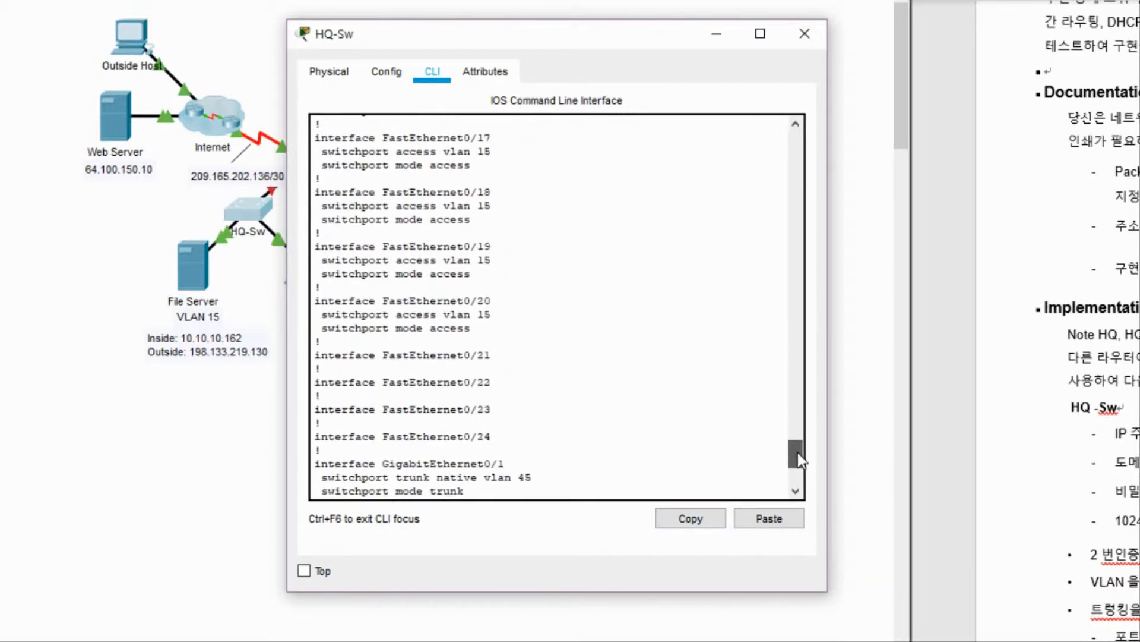
left_click_drag(457, 355, 492, 354)
left_click_drag(482, 426, 590, 433)
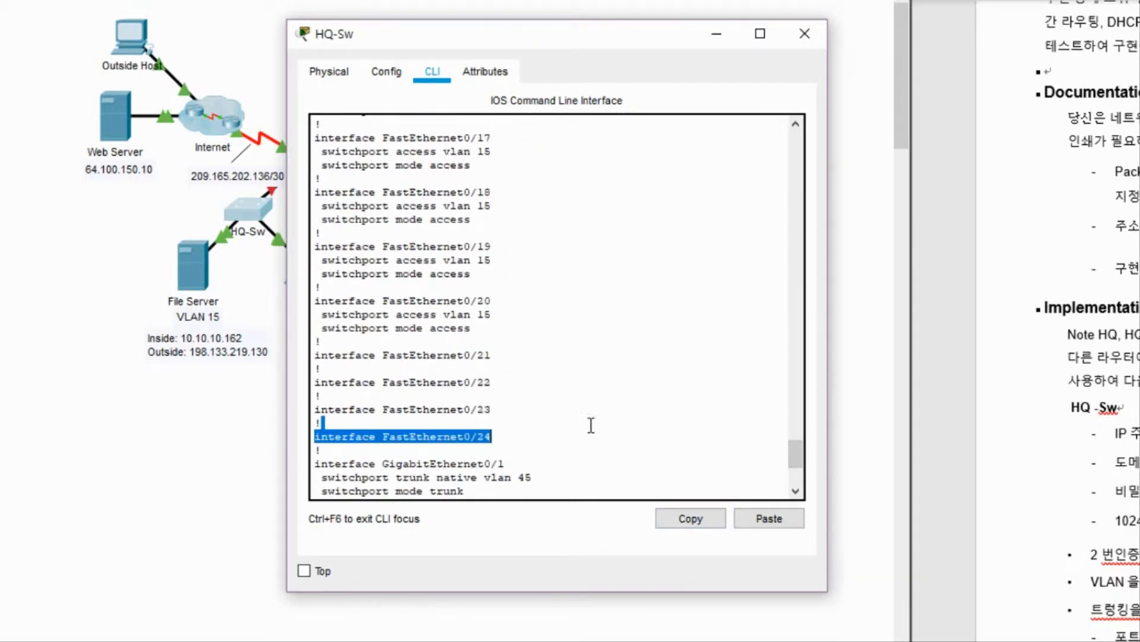
left_click(644, 422)
left_click_drag(796, 447, 802, 463)
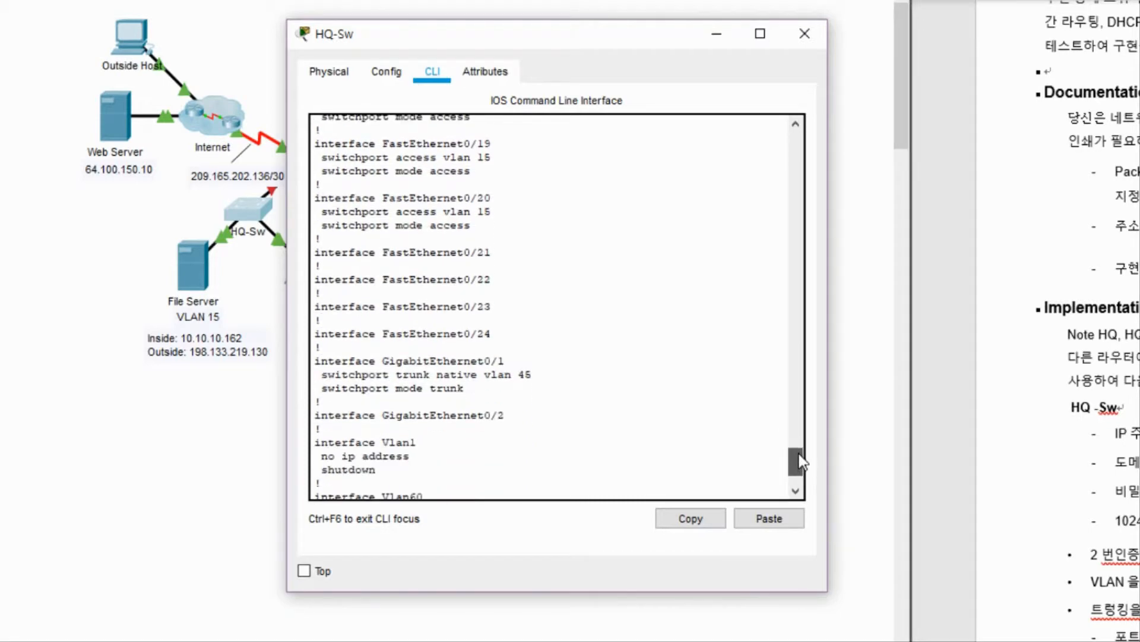
left_click_drag(534, 425, 443, 416)
left_click(537, 420)
scroll(785, 465, "down", 2)
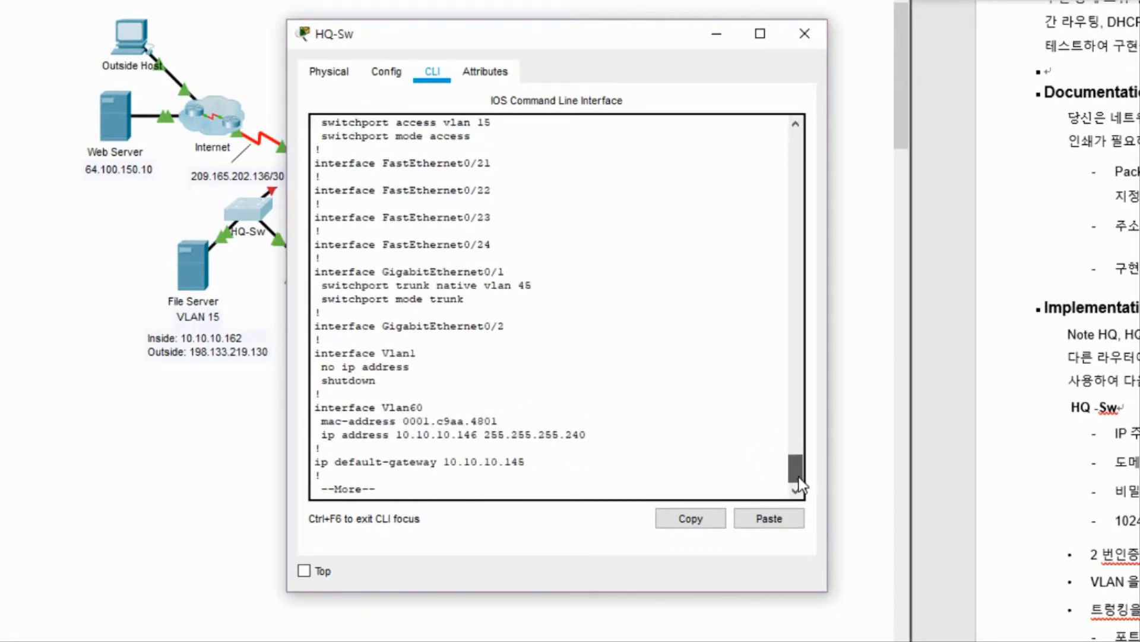
key("space")
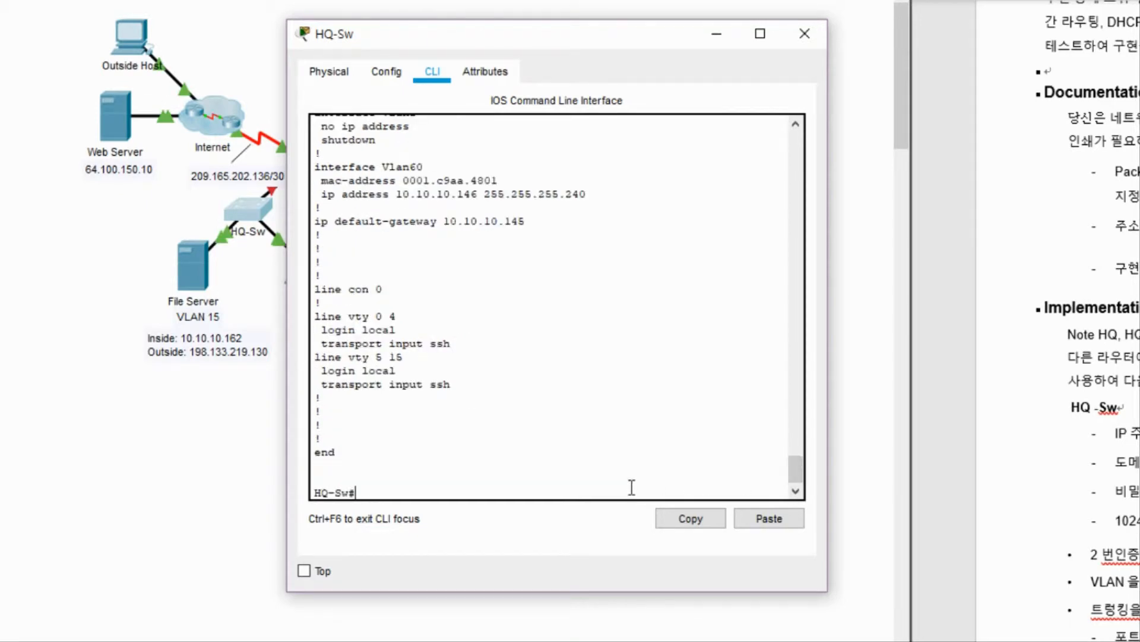
Enter global configuration and select the port range Fa0/21-24 plus G0/2.
type("conf")
key("Tab")
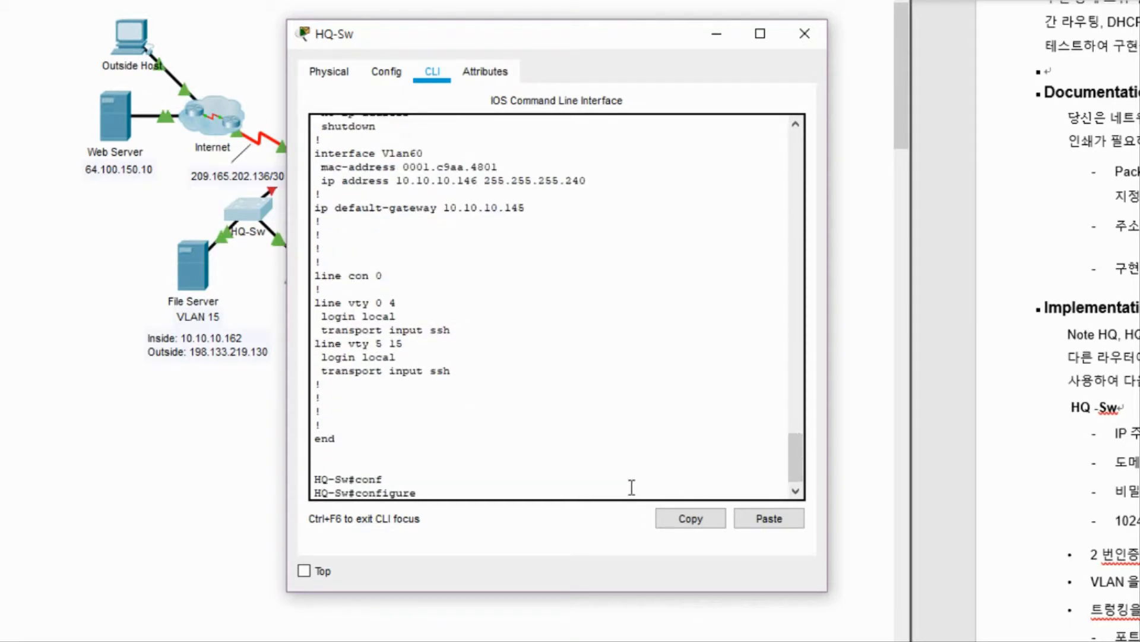
type("t")
key("Tab")
key("Return")
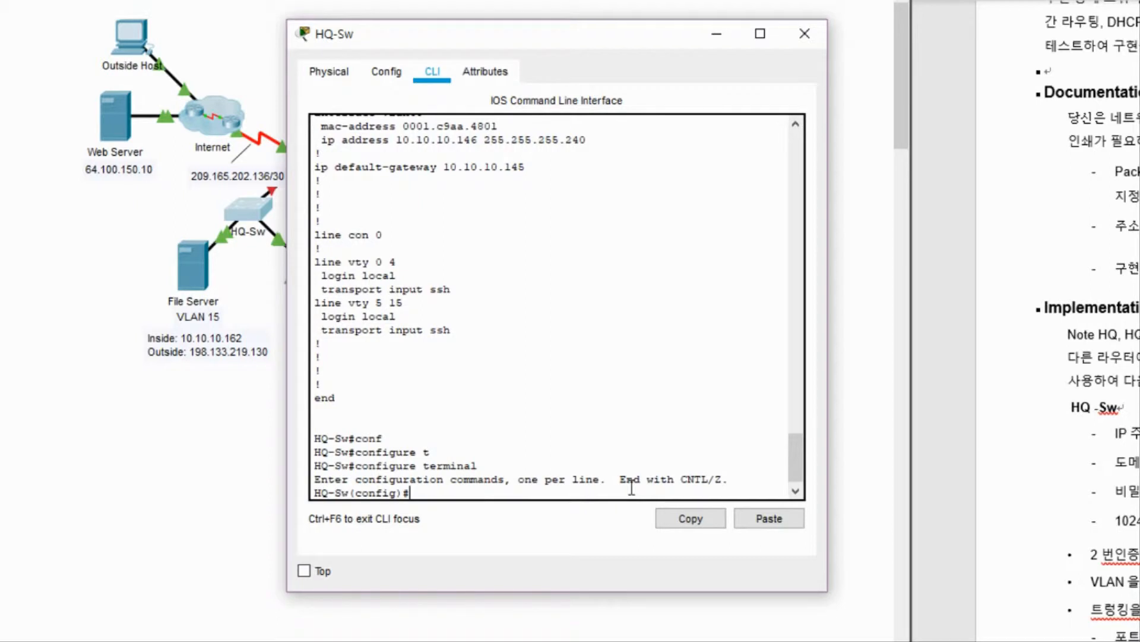
type("in")
key("Tab")
type("r")
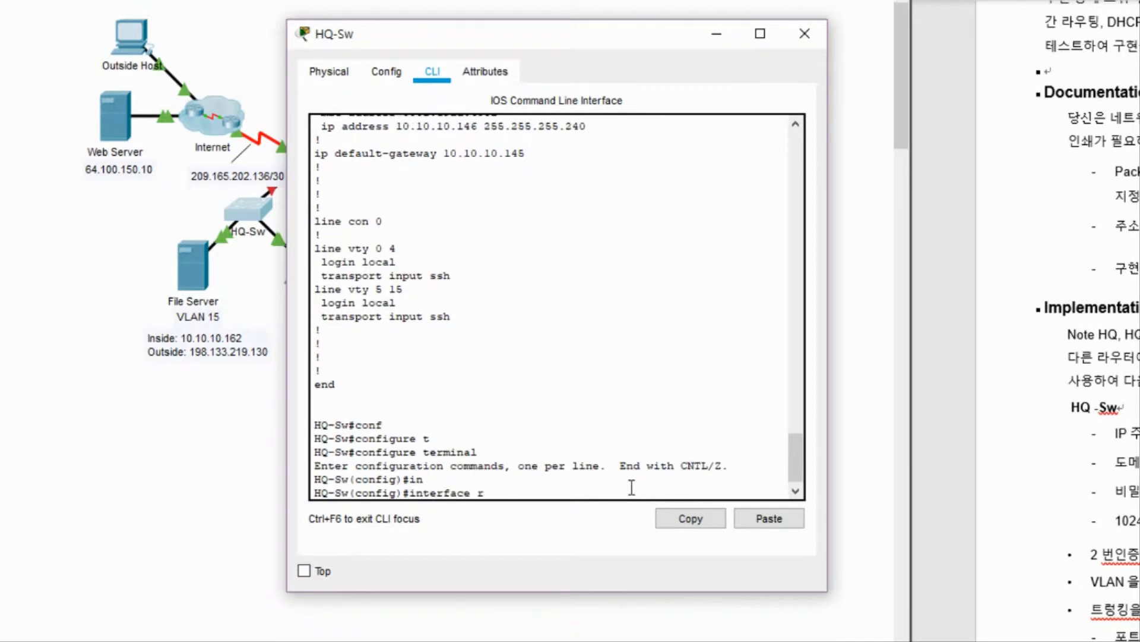
key("Tab")
type("fa")
key("Tab")
type("0/")
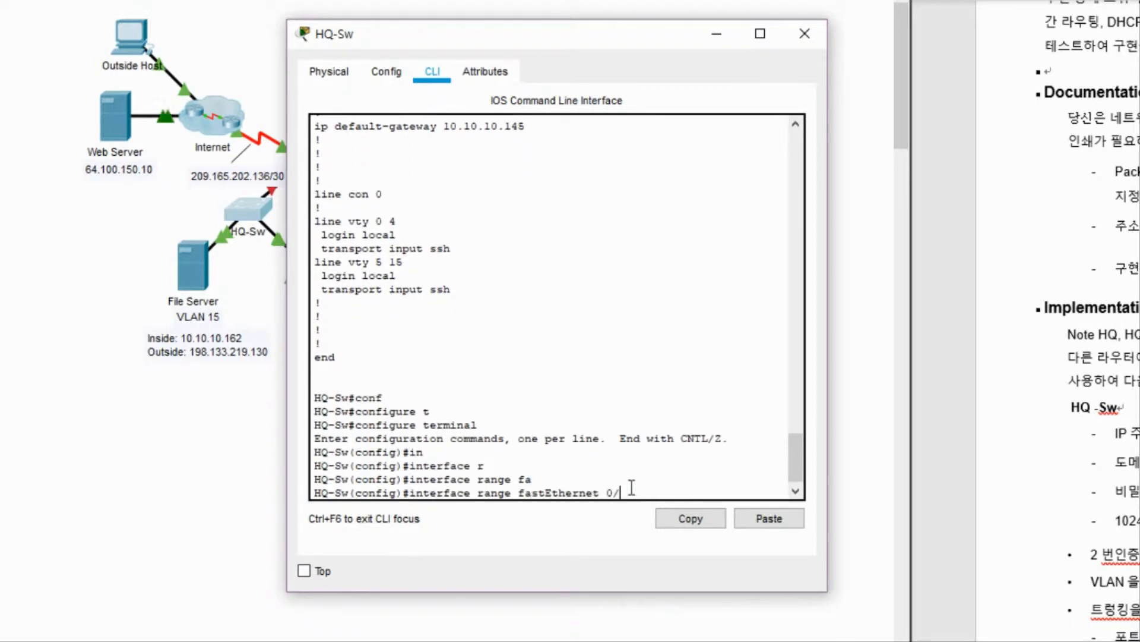
type("21-24,g0/2")
key("Return")
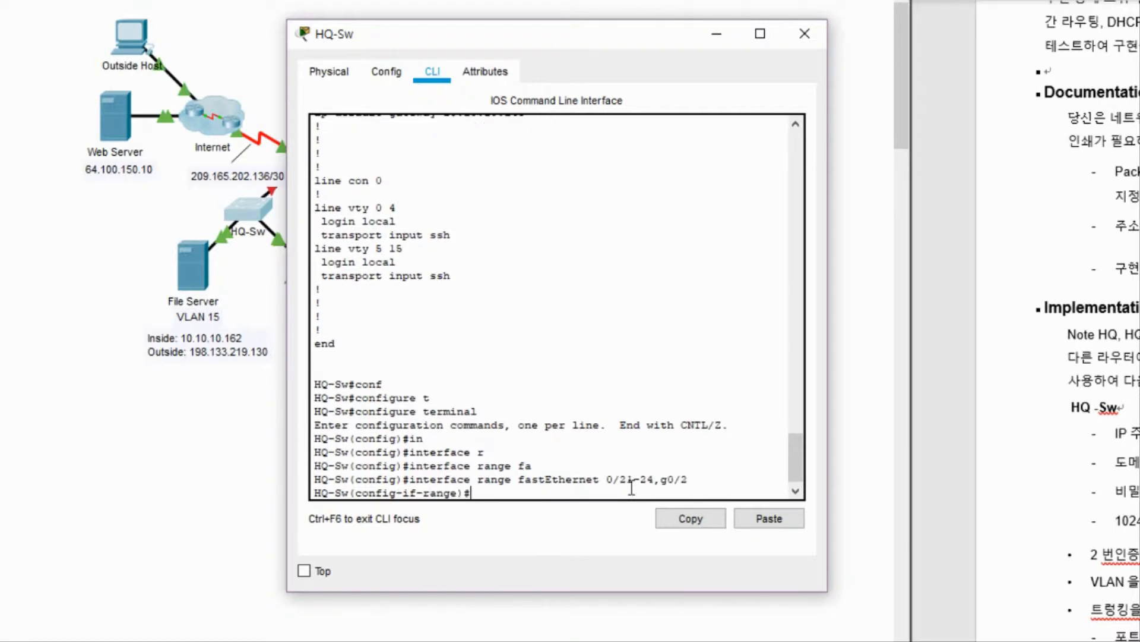
Shut down the selected unused ports and highlight the resulting port-down messages.
type("sh")
key("Return")
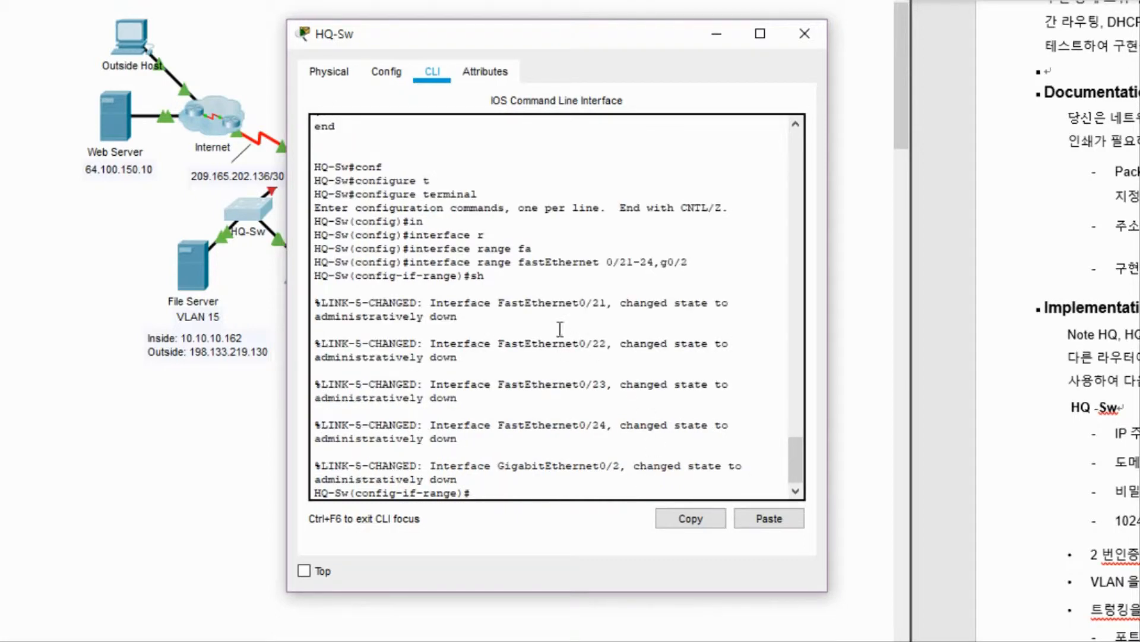
left_click_drag(585, 285, 759, 453)
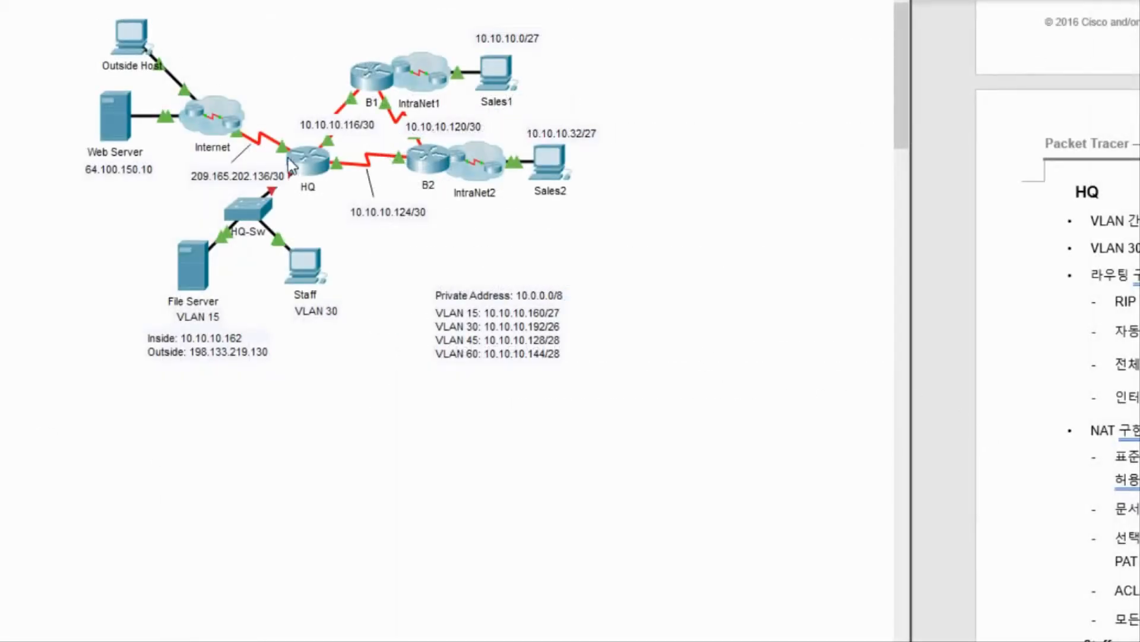
Open the HQ router's CLI window and move it into place.
left_click(307, 159)
left_click(793, 119)
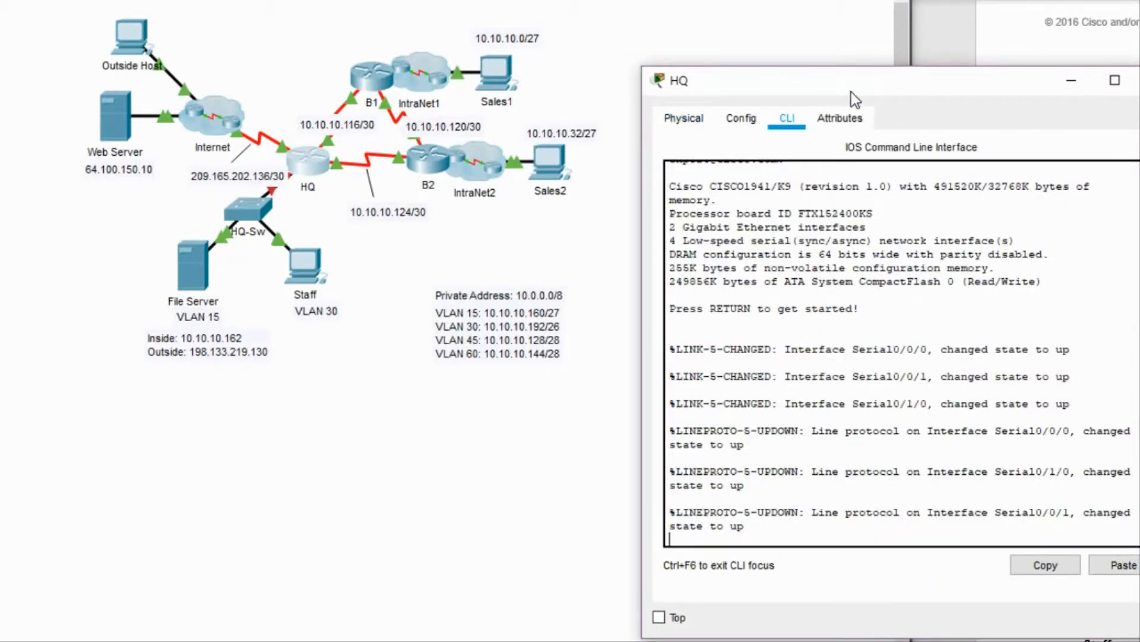
left_click_drag(850, 91, 529, 58)
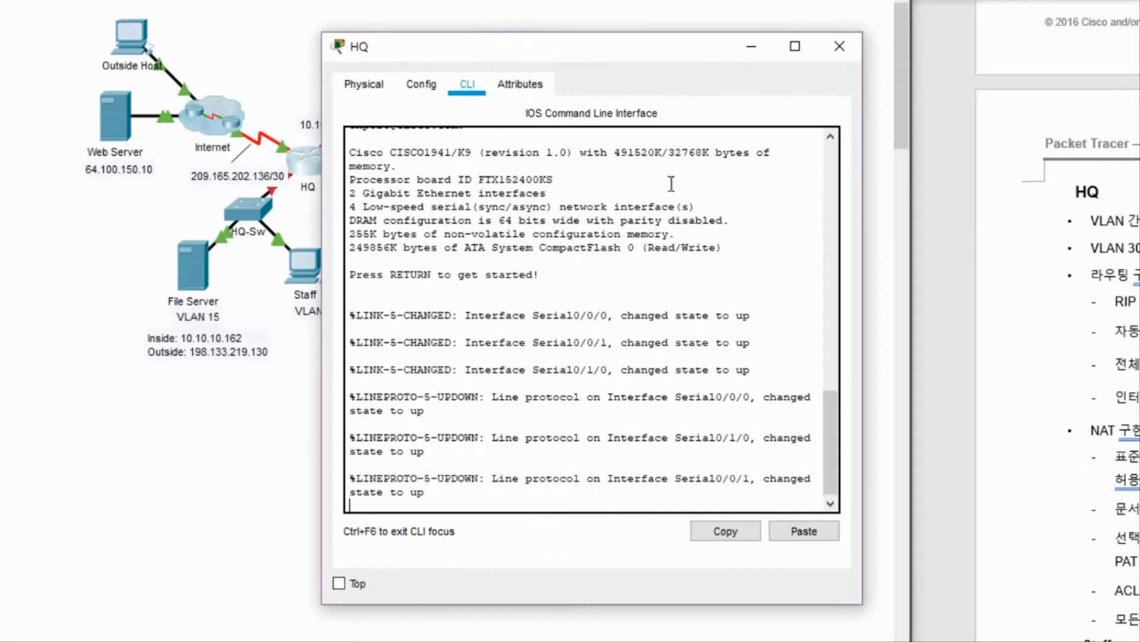
left_click(813, 504)
Review the static and dynamic NAT tasks in the lab instructions document.
key("alt+Tab")
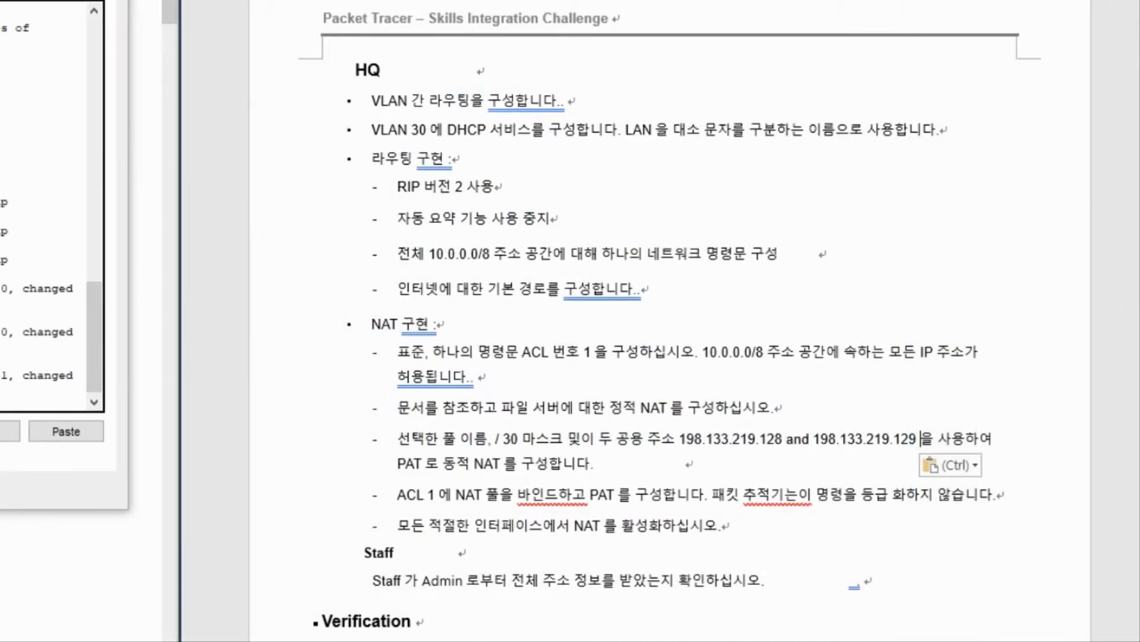
left_click_drag(1077, 376, 919, 438)
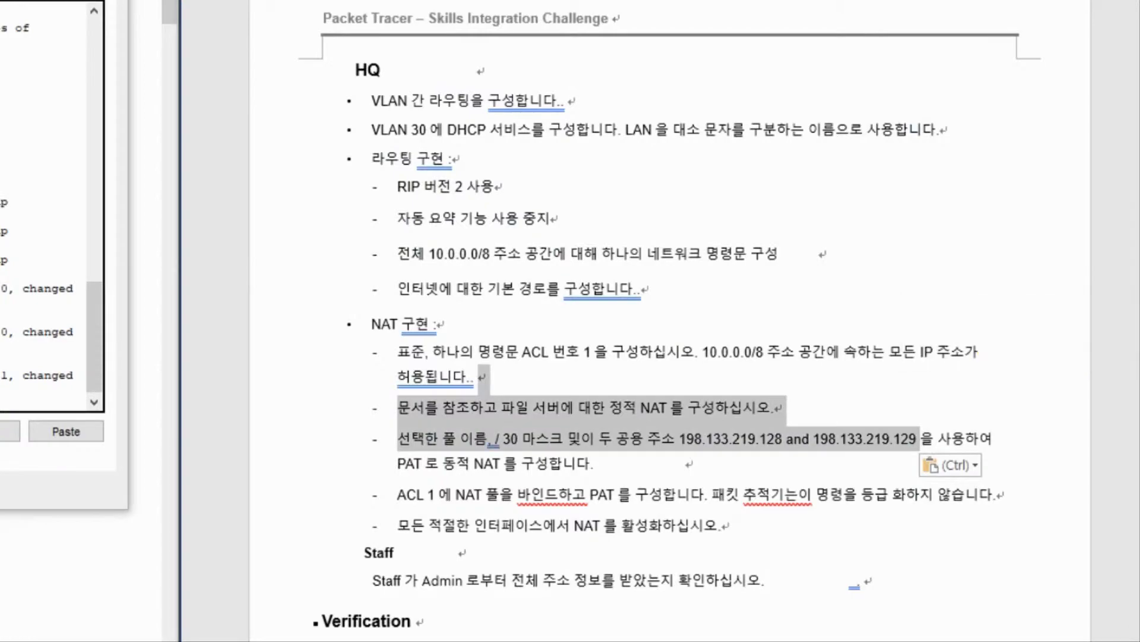
left_click_drag(1139, 439, 1139, 231)
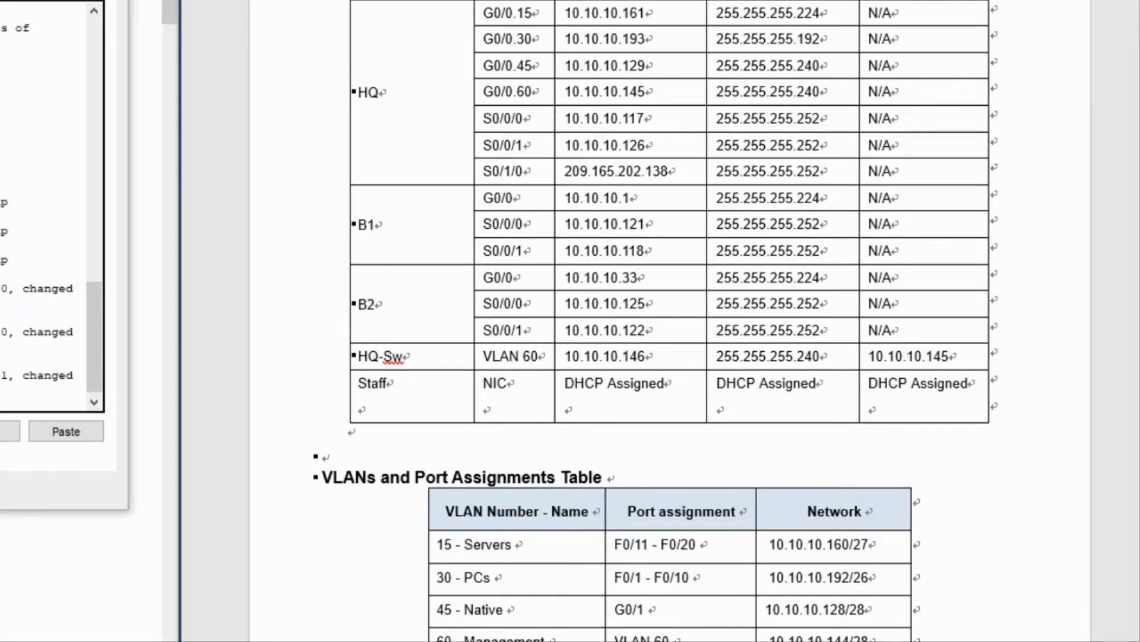
left_click(1082, 280, "shift")
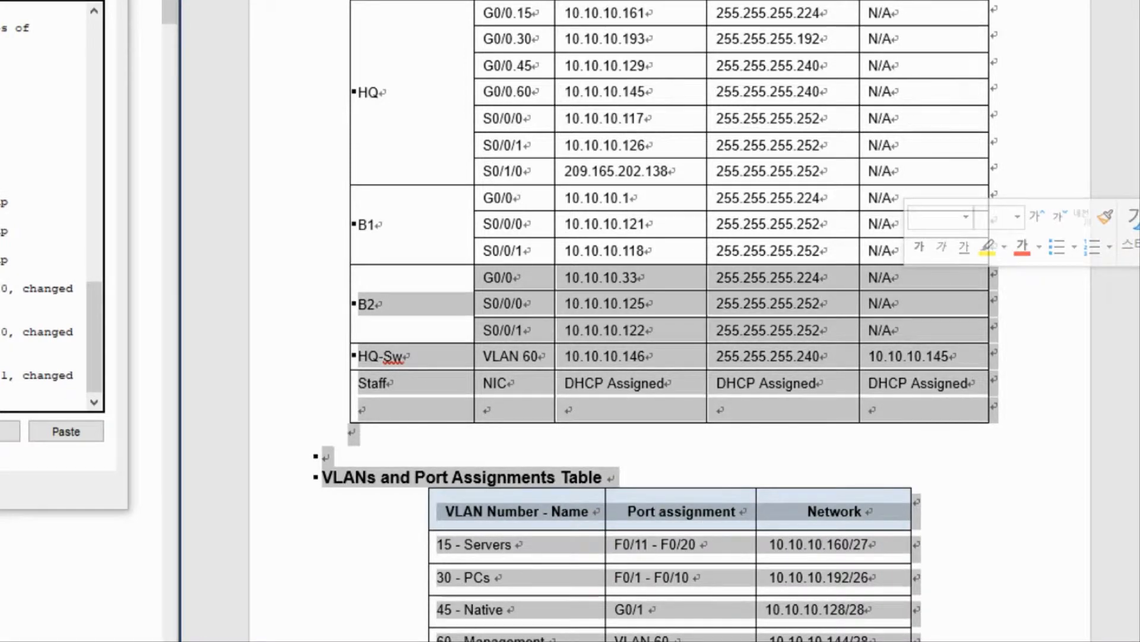
mouse_move(1139, 155)
left_mouse_down()
mouse_move(1139, 142)
mouse_move(1139, 155)
left_mouse_up()
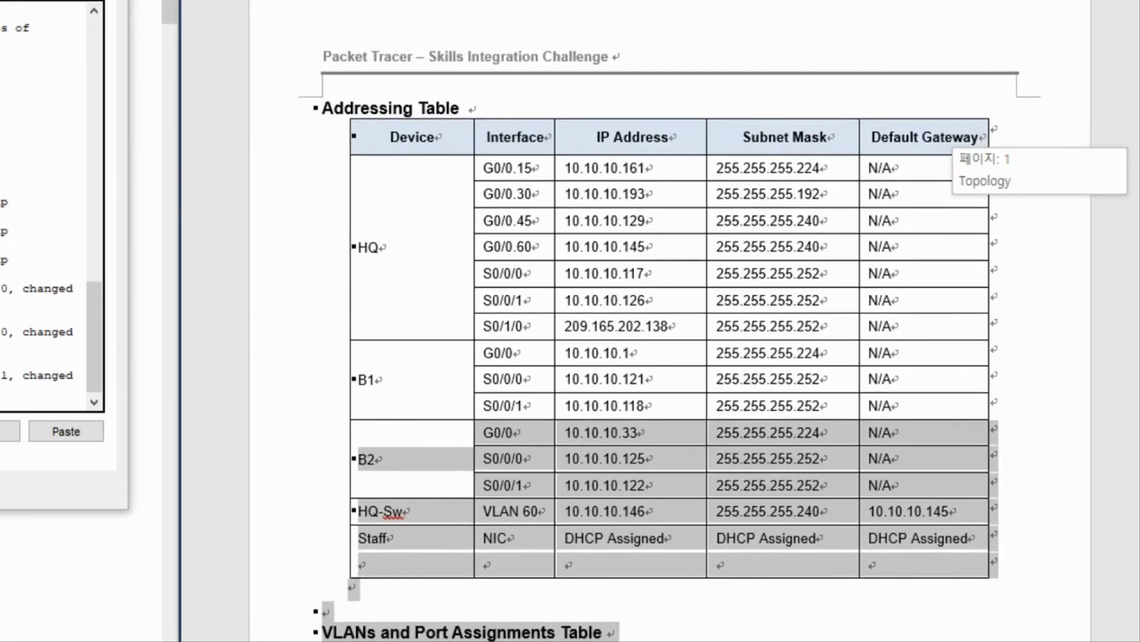
left_click(105, 252)
left_click(280, 250)
key("ctrl+z")
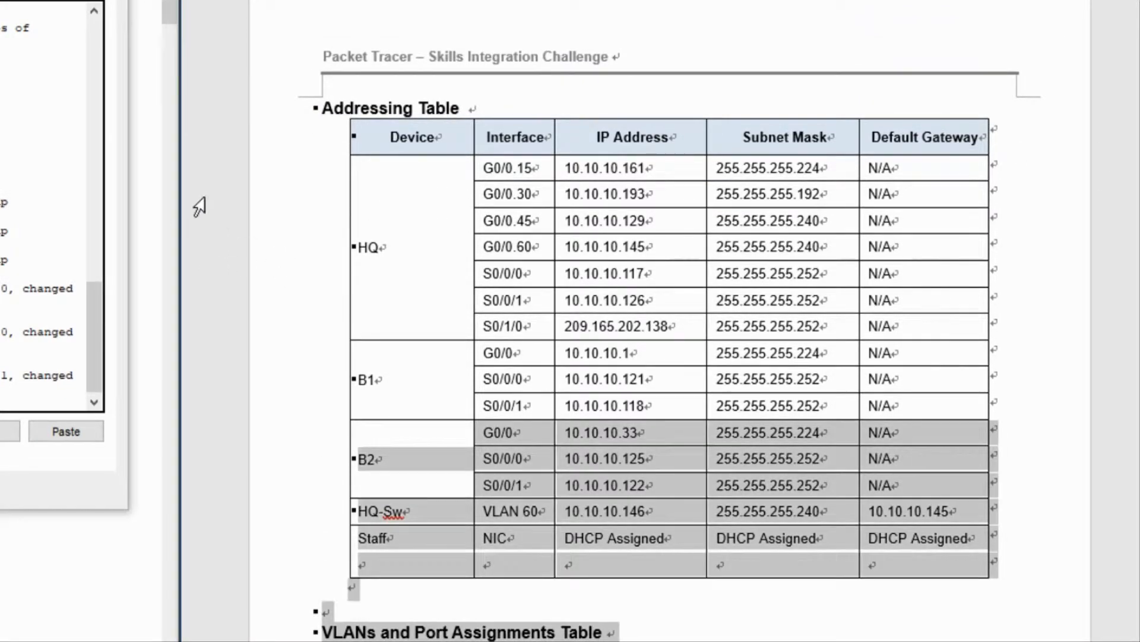
key("ctrl+a")
key("alt+Tab")
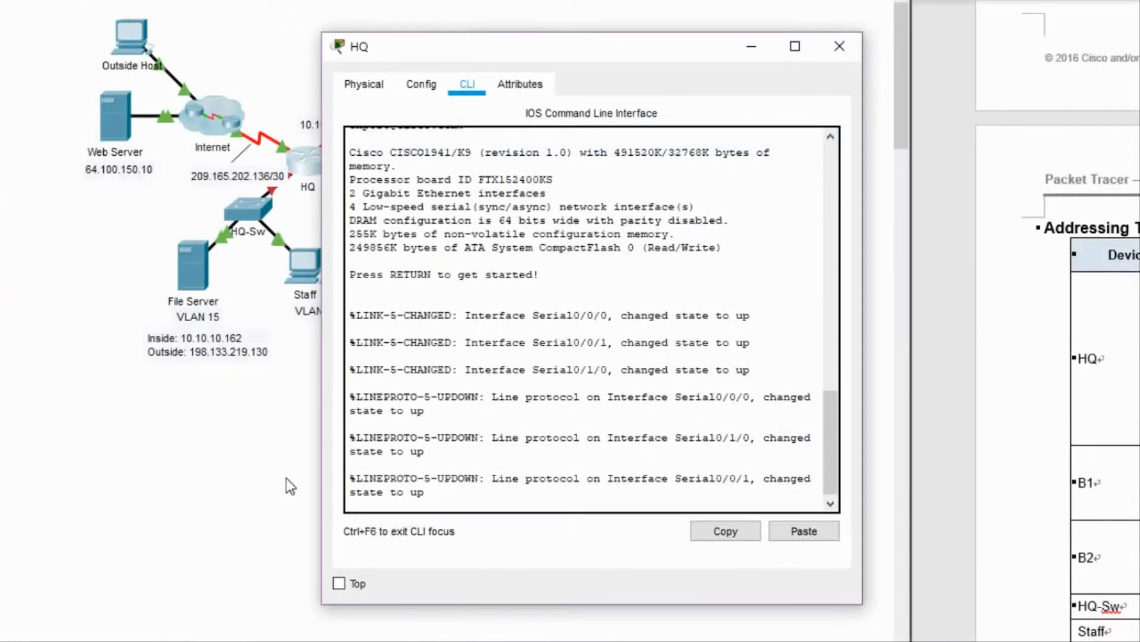
Enter privileged and global configuration mode on HQ with enable and conf t.
left_click(478, 504)
key("Return")
key("Return")
key("Return")
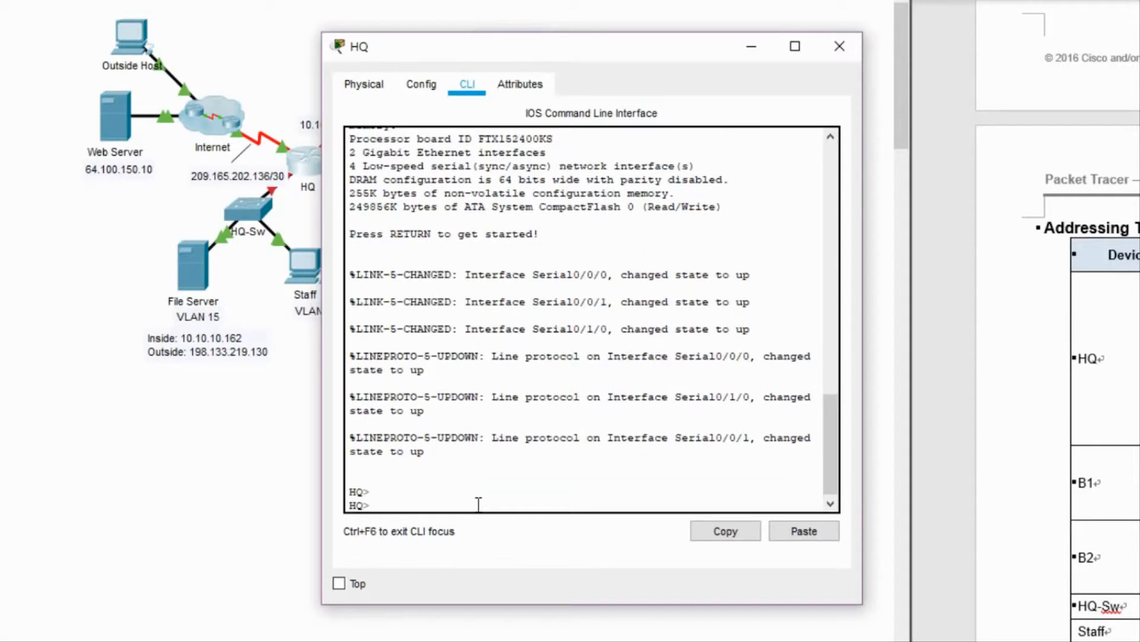
type("en")
key("Tab")
key("Return")
type("conf")
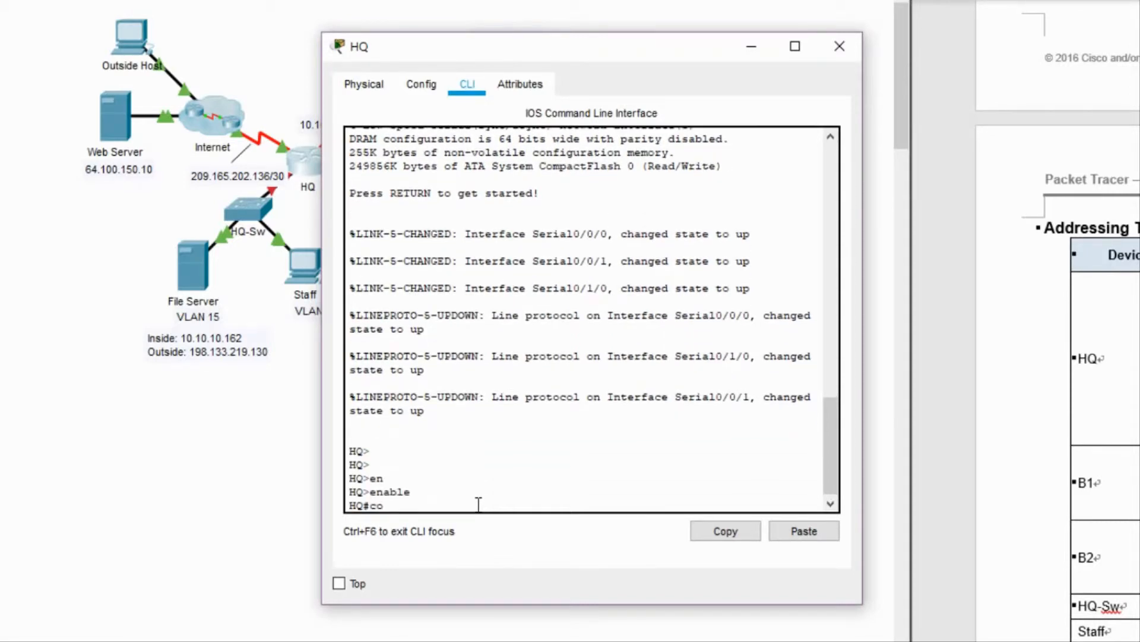
key("Tab")
type("t")
key("Tab")
key("Return")
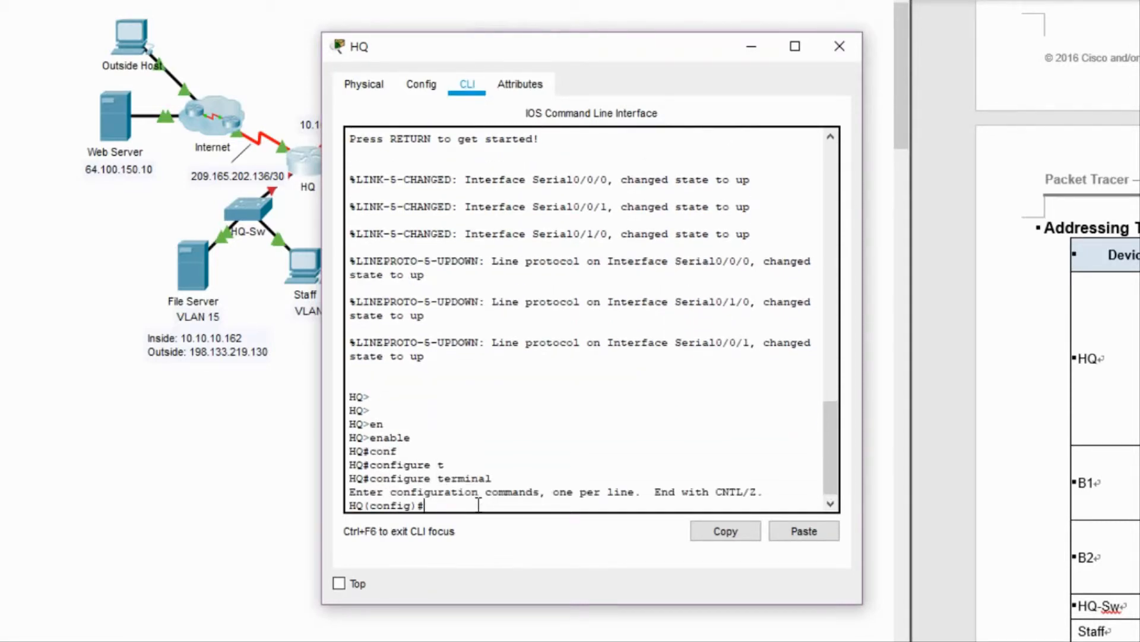
key("Return")
Create G0/0.15 with dot1Q VLAN 15 and address 10.10.10.161 255.255.255.224.
type("int g0/")
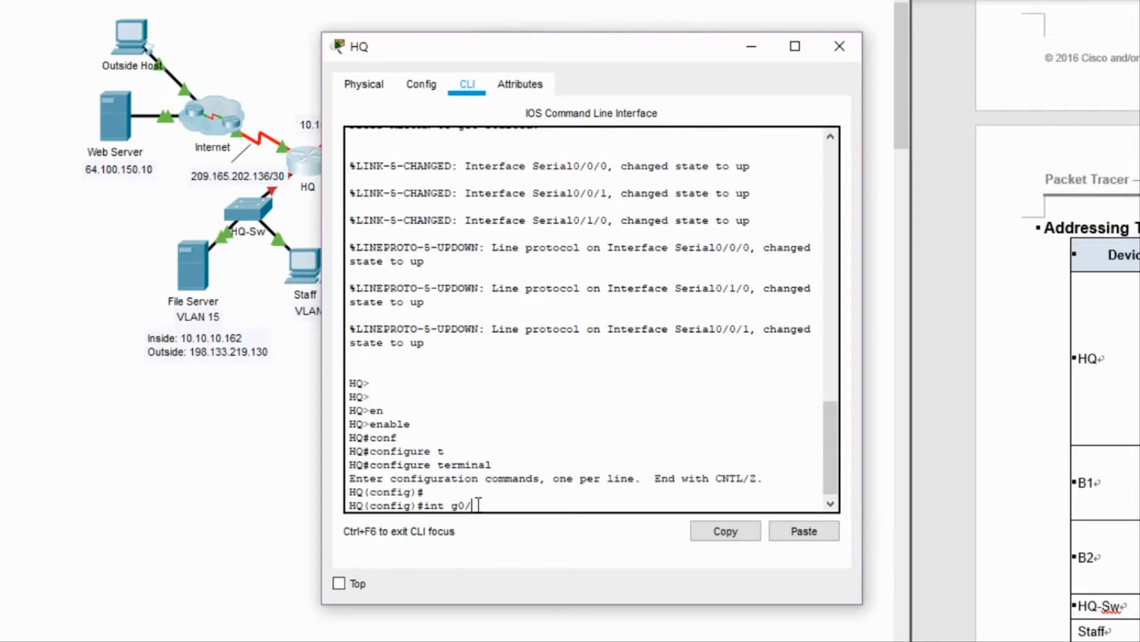
type("0.15")
key("Return")
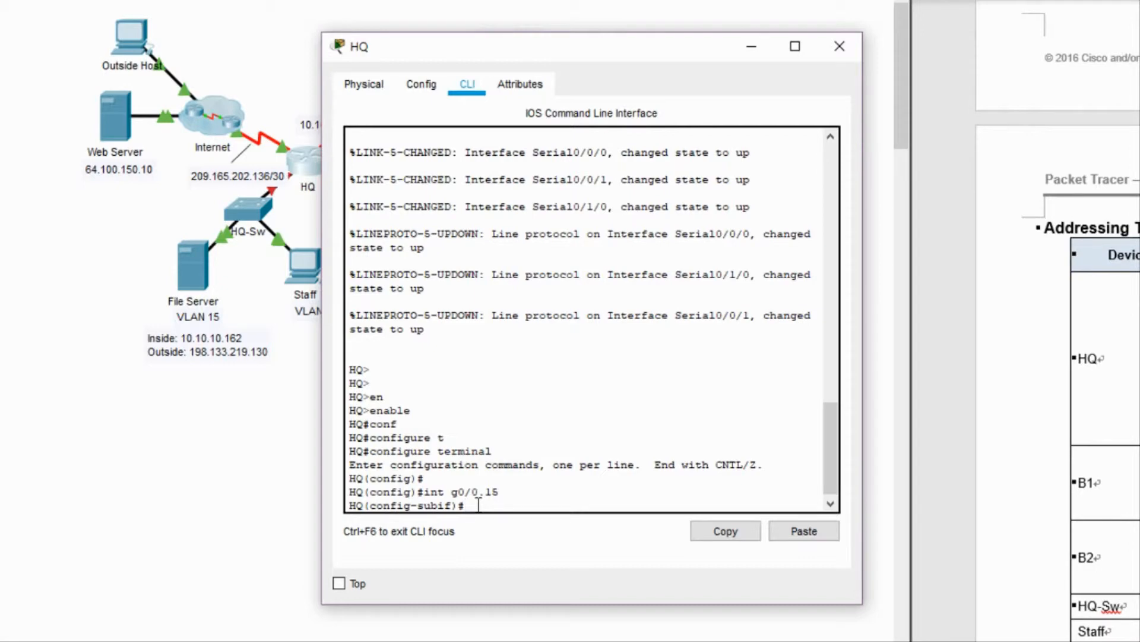
type("en")
key("Tab")
type("do")
key("Tab")
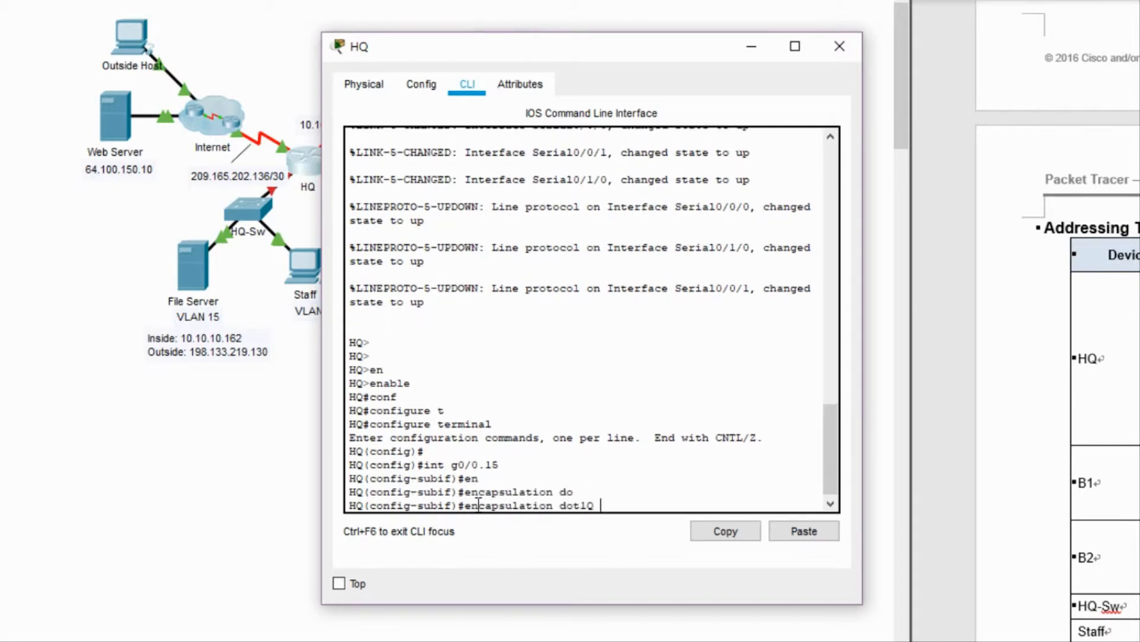
type("15")
key("Return")
type("ip add")
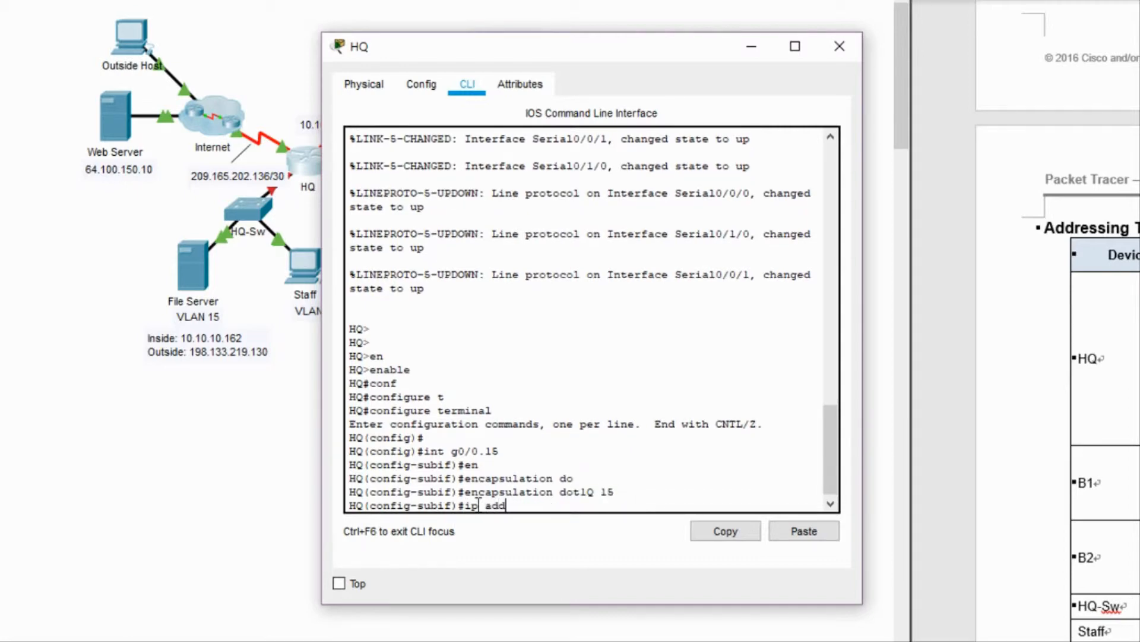
key("Tab")
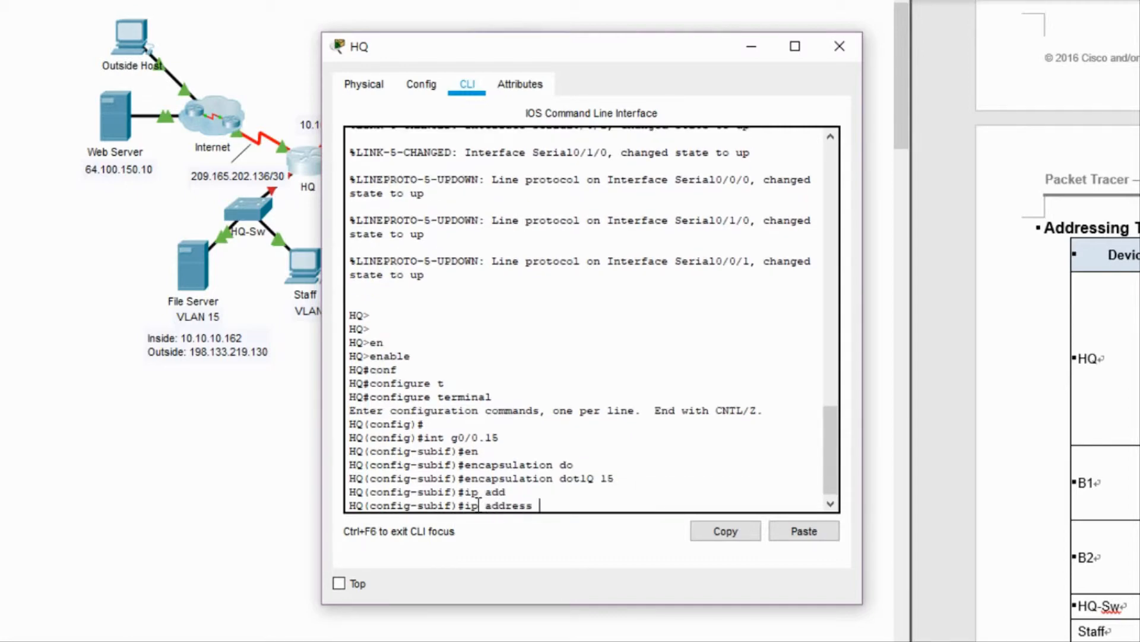
type("10.10.10.161 255.255.255")
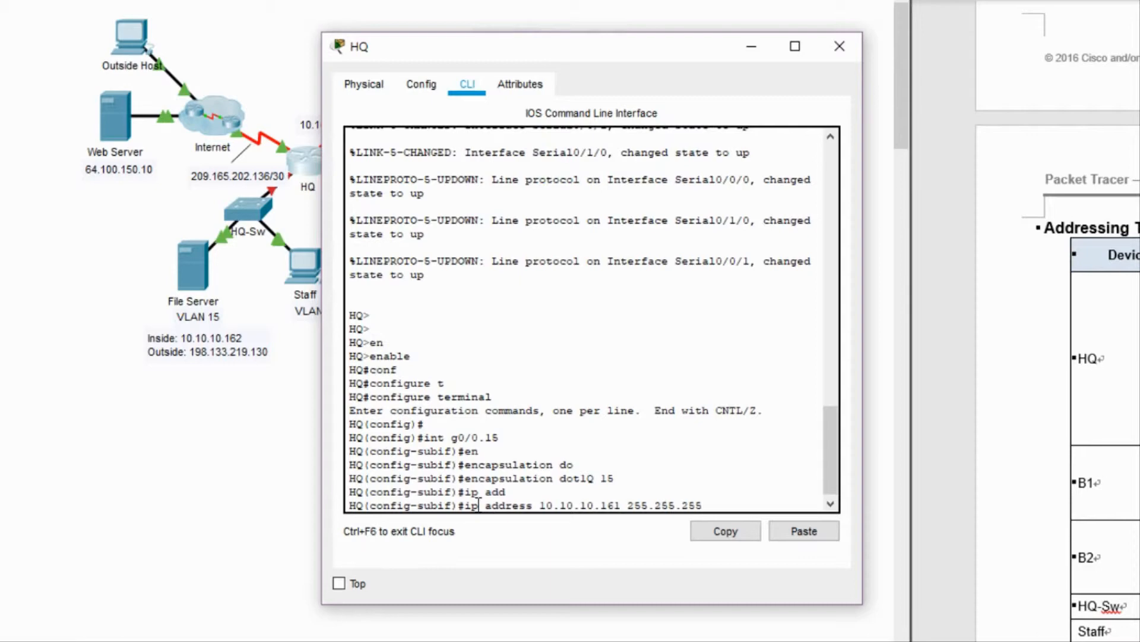
key("BackSpace")
key("BackSpace")
type("24")
key("Return")
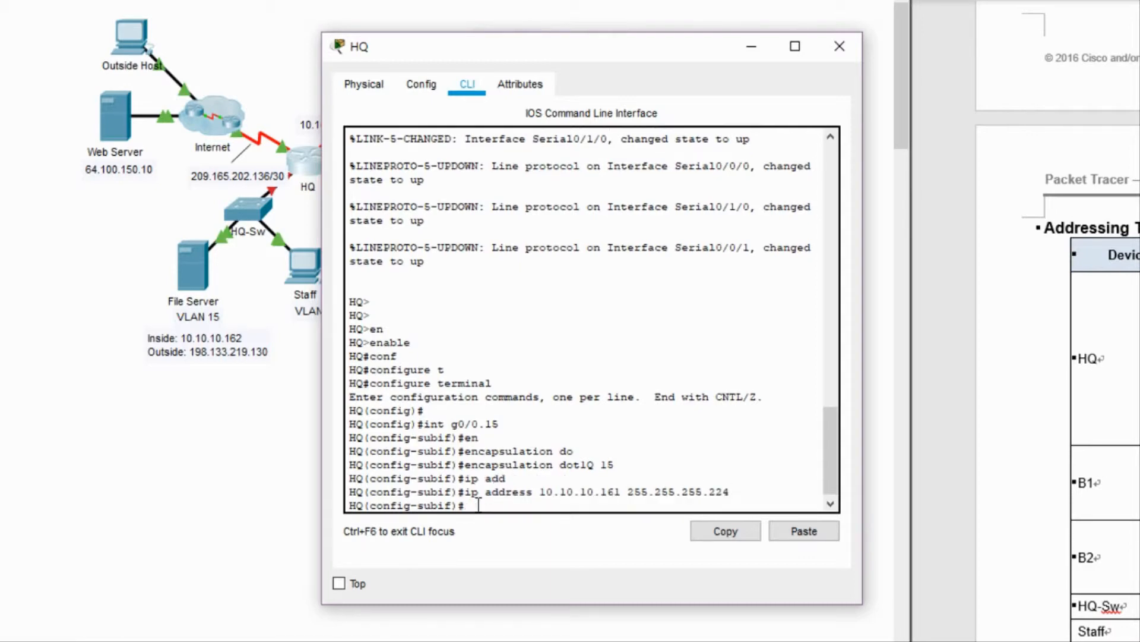
Create G0/0.30 with dot1Q VLAN 30 and address 10.10.10.193 255.255.255.192.
key("Up")
key("Up")
key("Up")
key("Up")
key("Up")
key("Up")
key("BackSpace")
key("BackSpace")
type("30")
key("Return")
key("Up")
key("Up")
key("Up")
key("Up")
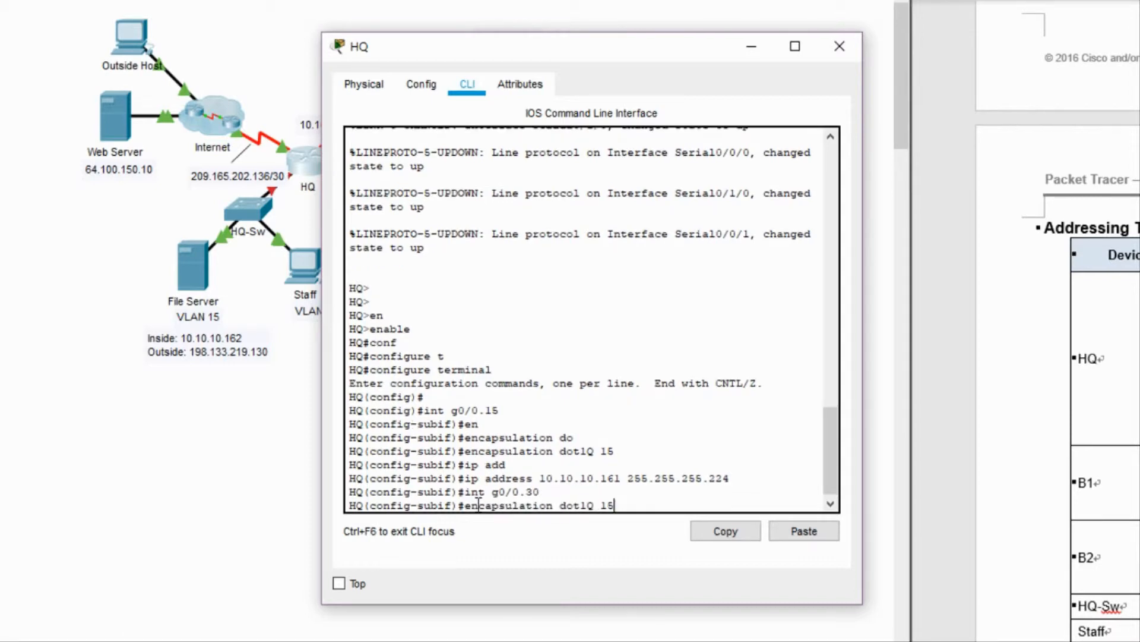
key("BackSpace")
key("BackSpace")
type("30")
key("Return")
type("ip add")
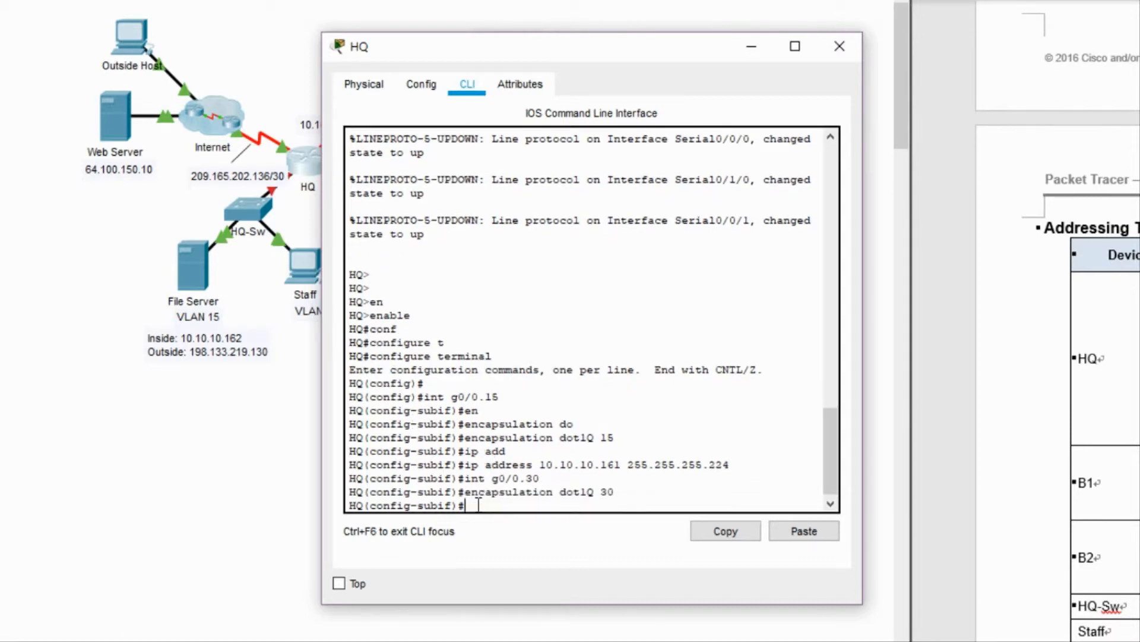
key("Tab")
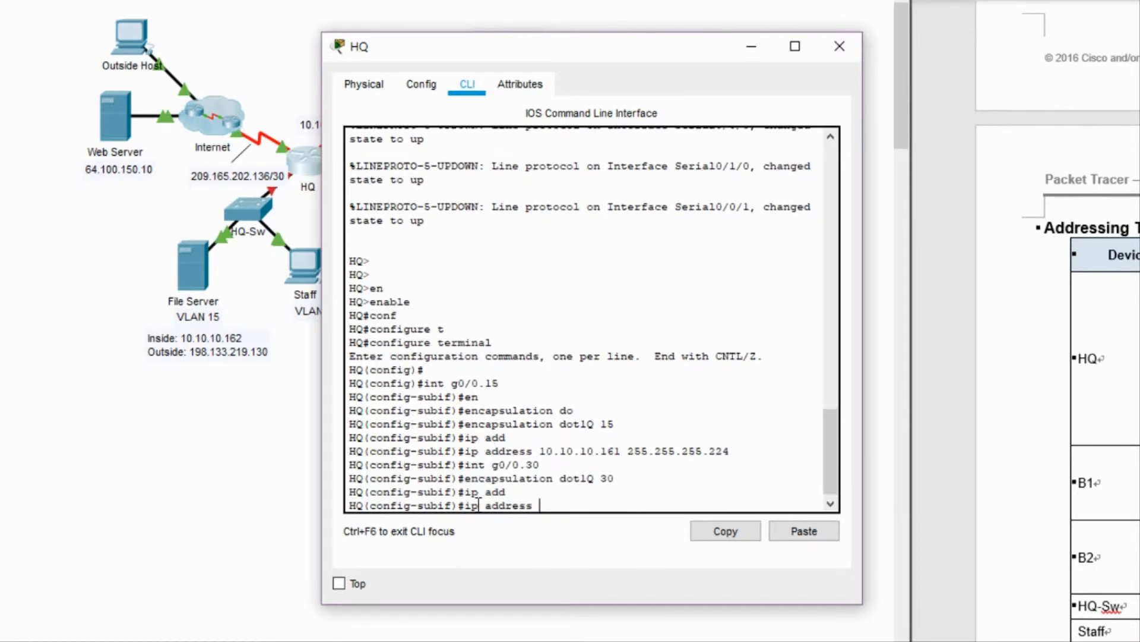
type("10.10.10.193 255.255.255")
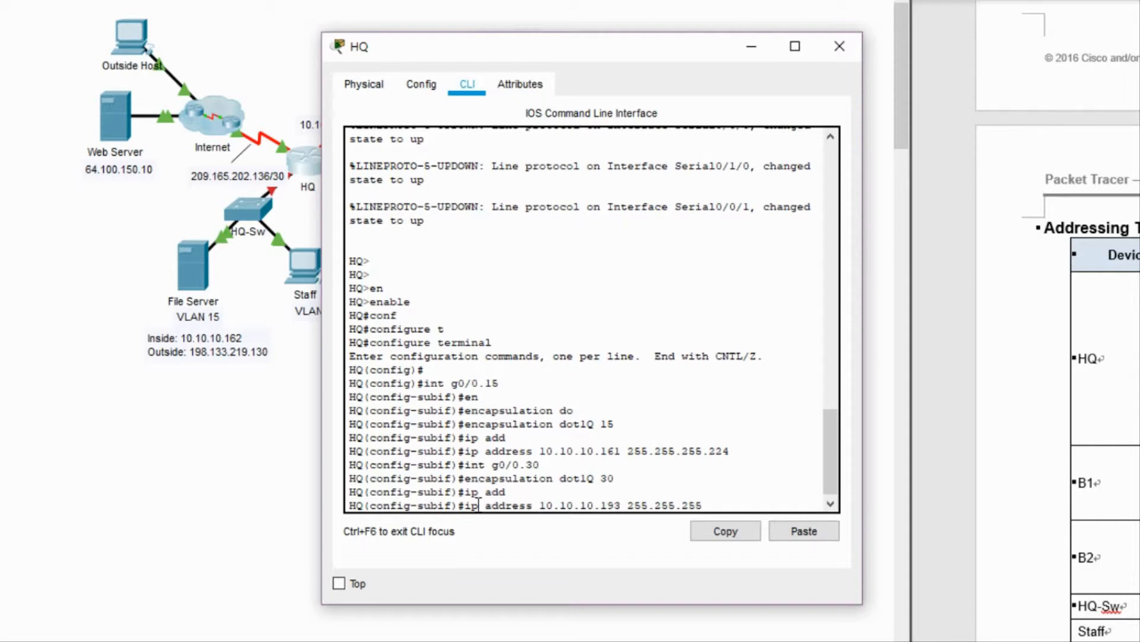
type(".192")
key("Return")
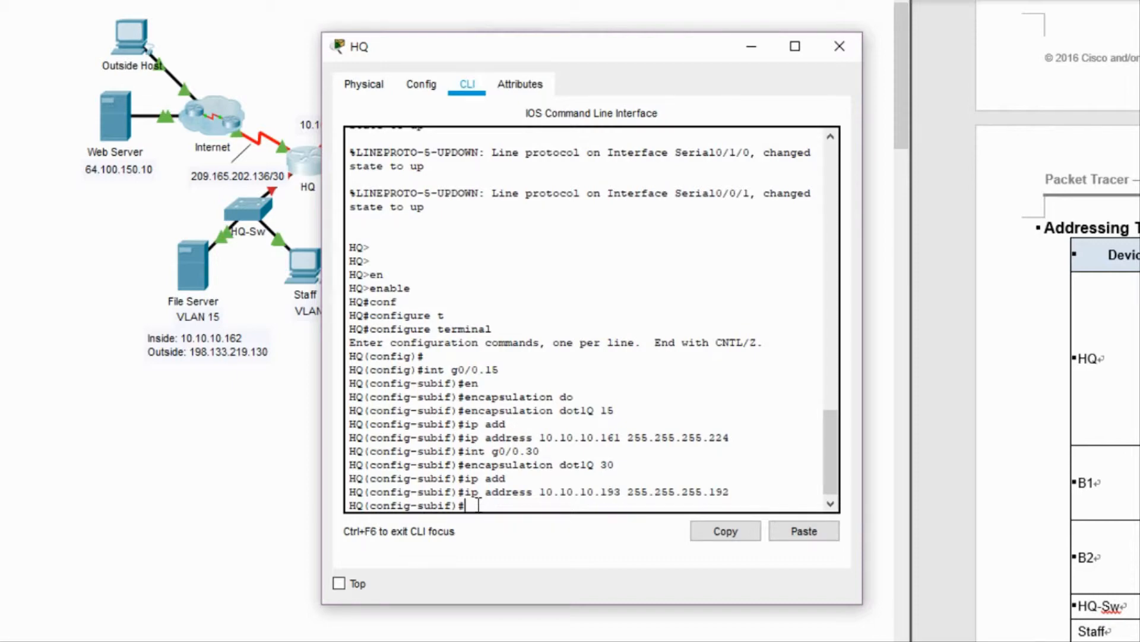
Create G0/0.60 with dot1Q VLAN 60 and address 10.10.10.145 255.255.255.240.
key("Up")
key("Up")
key("Up")
key("Up")
key("BackSpace")
key("BackSpace")
type("60")
key("Return")
key("Up")
key("Up")
key("Up")
key("Up")
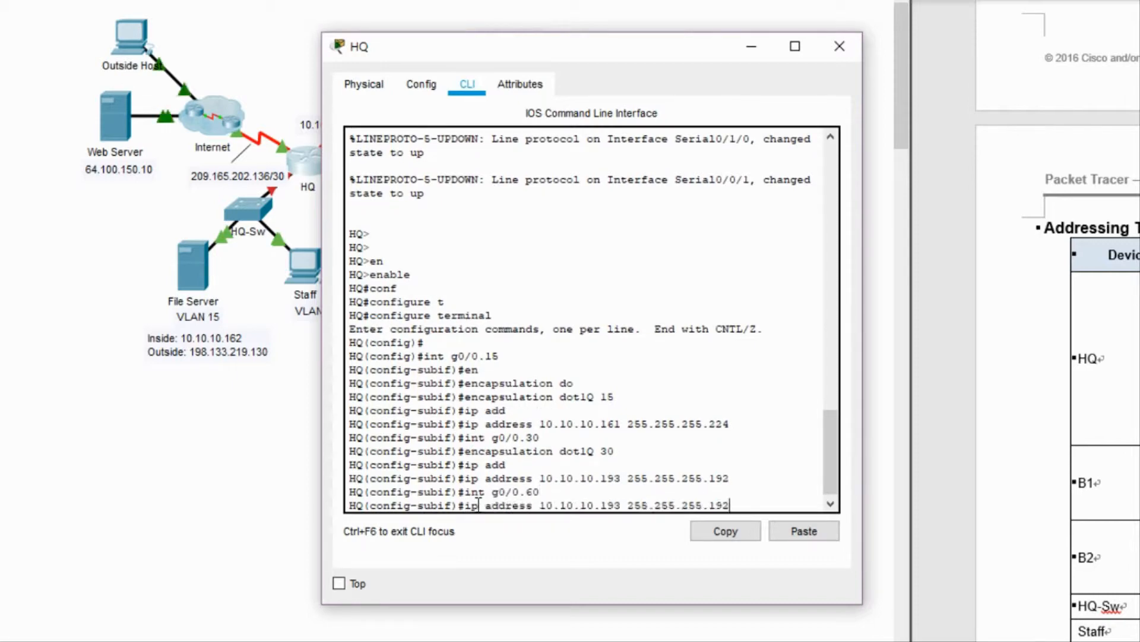
key("BackSpace")
key("BackSpace")
type("60")
key("Return")
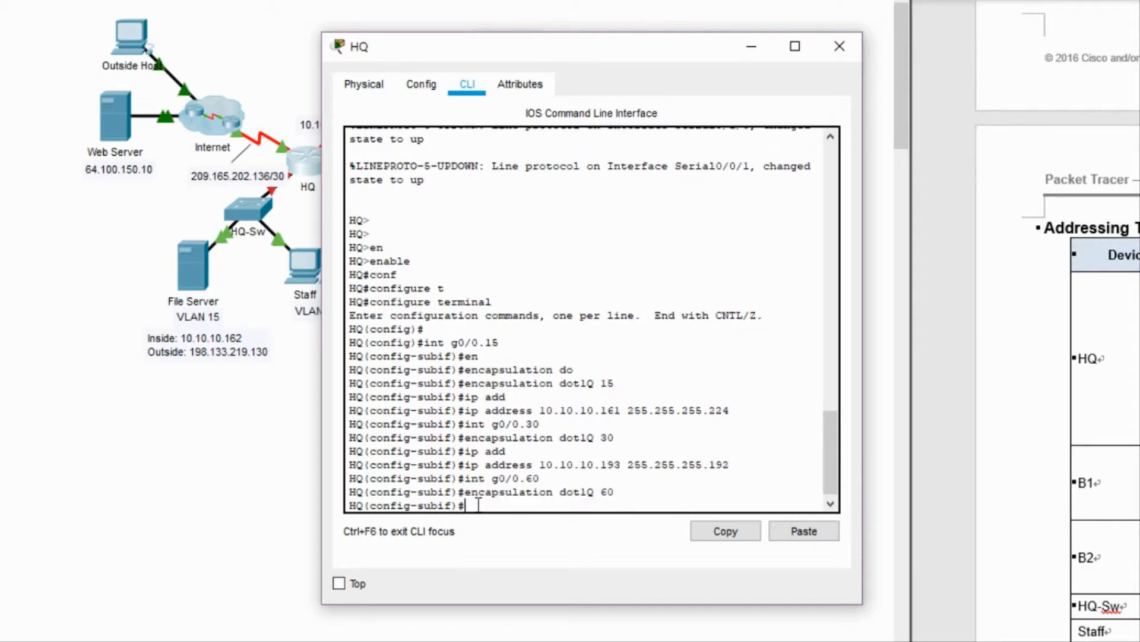
type("ip add")
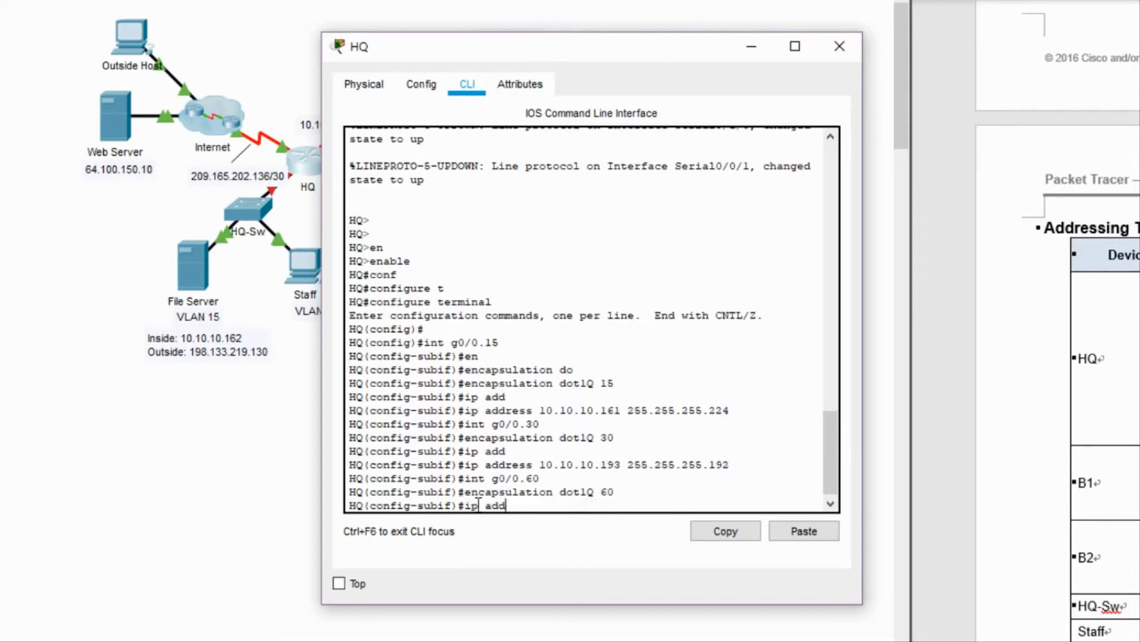
key("Tab")
type("10.")
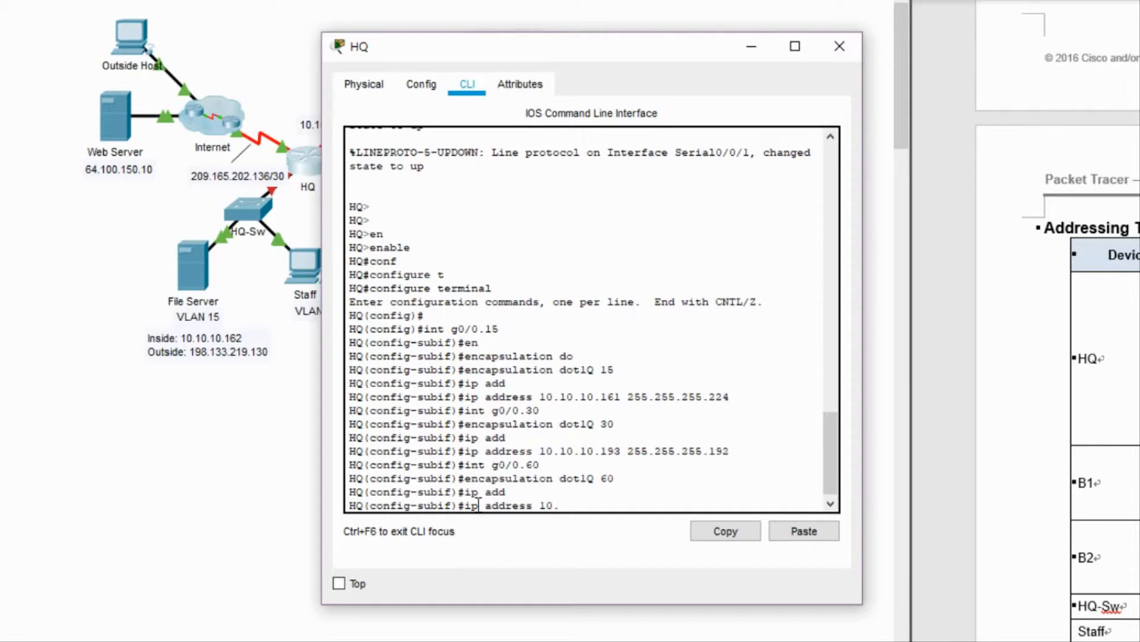
type("10.10.145 255.255.255.25")
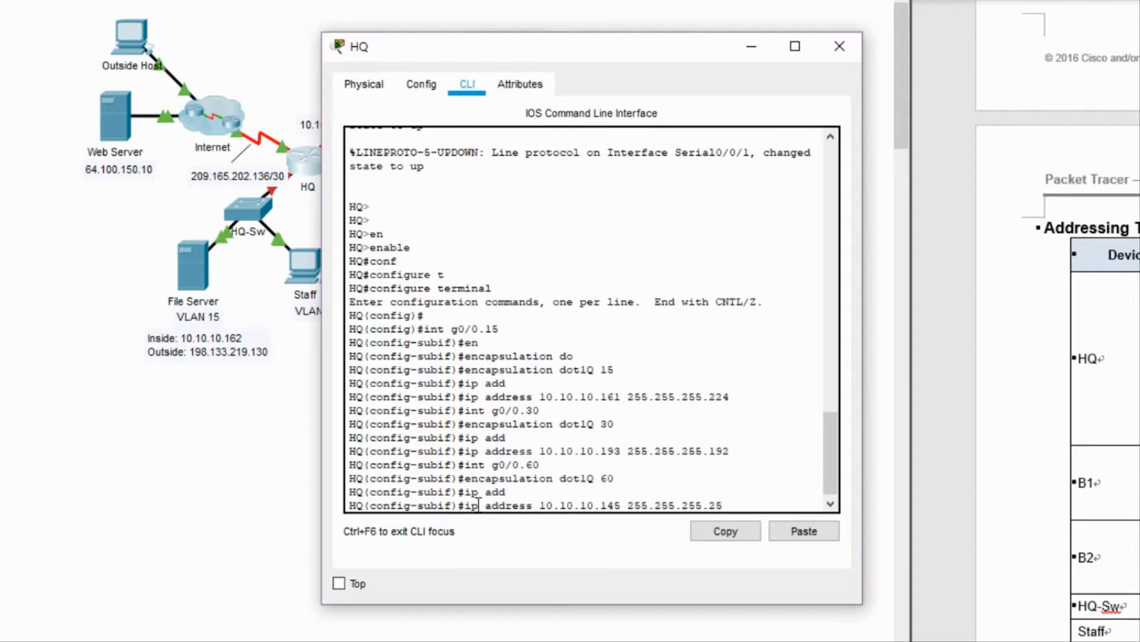
key("BackSpace")
key("BackSpace")
type("240")
key("Return")
Create G0/0.45 as native dot1Q VLAN 45 with address 10.10.10.129 255.255.255.240.
key("Up")
key("Up")
key("Up")
key("Up")
key("BackSpace")
key("BackSpace")
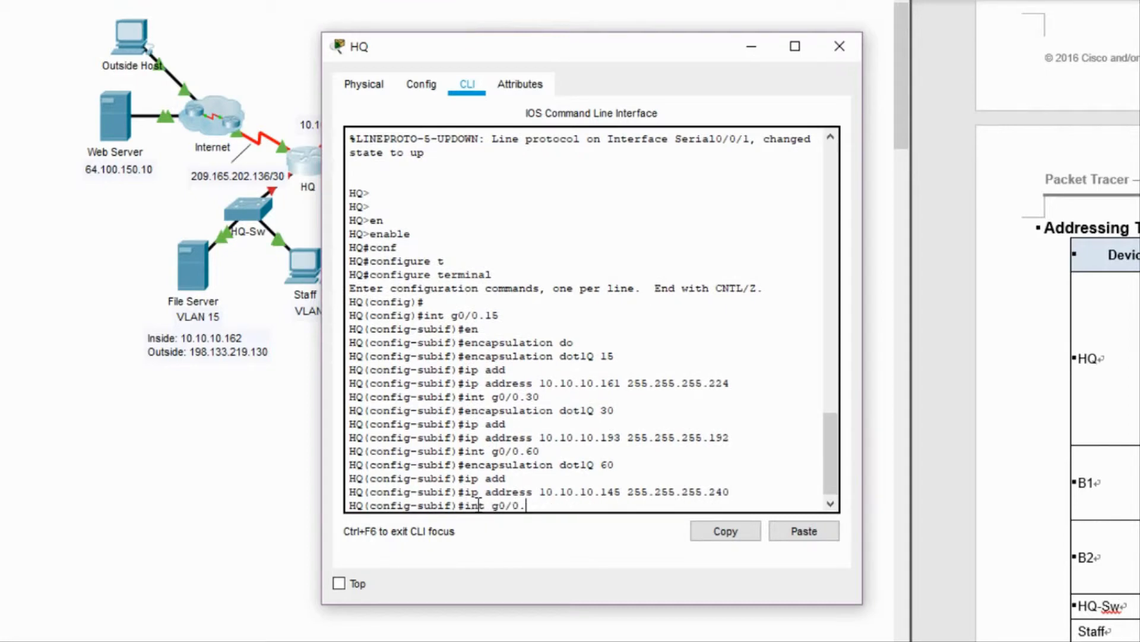
type("45")
key("Return")
key("Up")
key("Up")
key("Up")
key("Up")
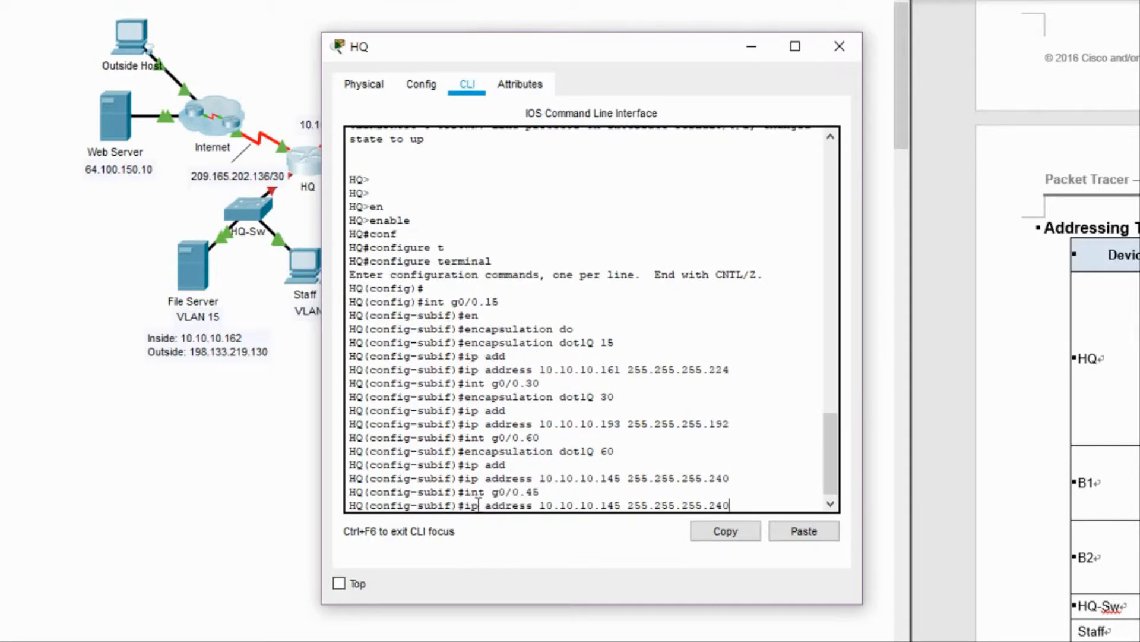
key("BackSpace")
key("BackSpace")
type("45 ")
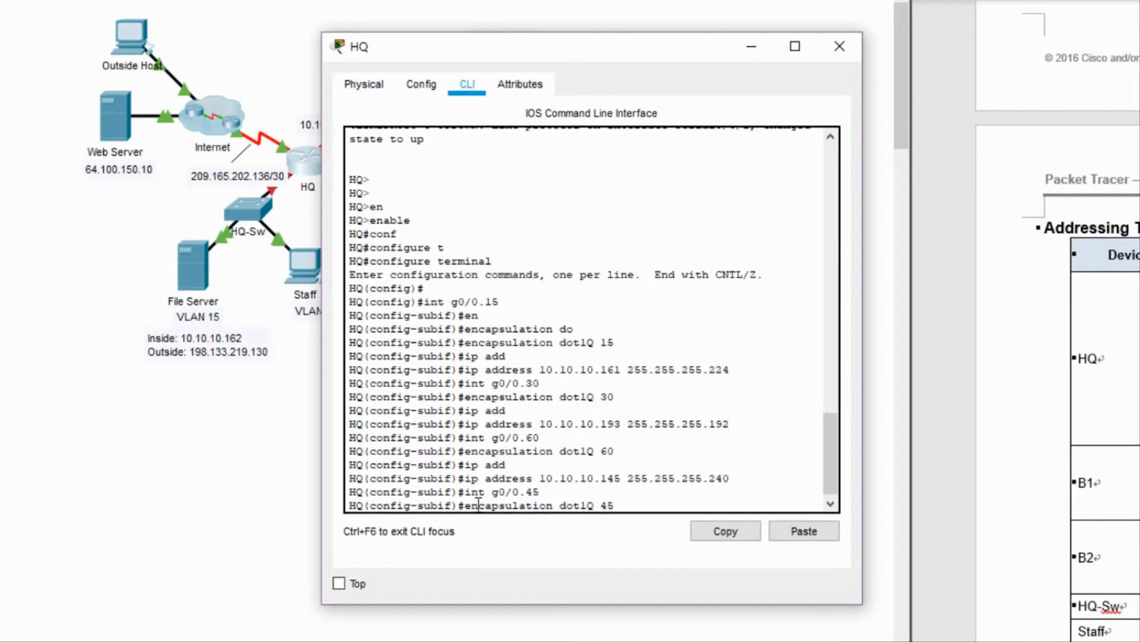
type("na")
key("Tab")
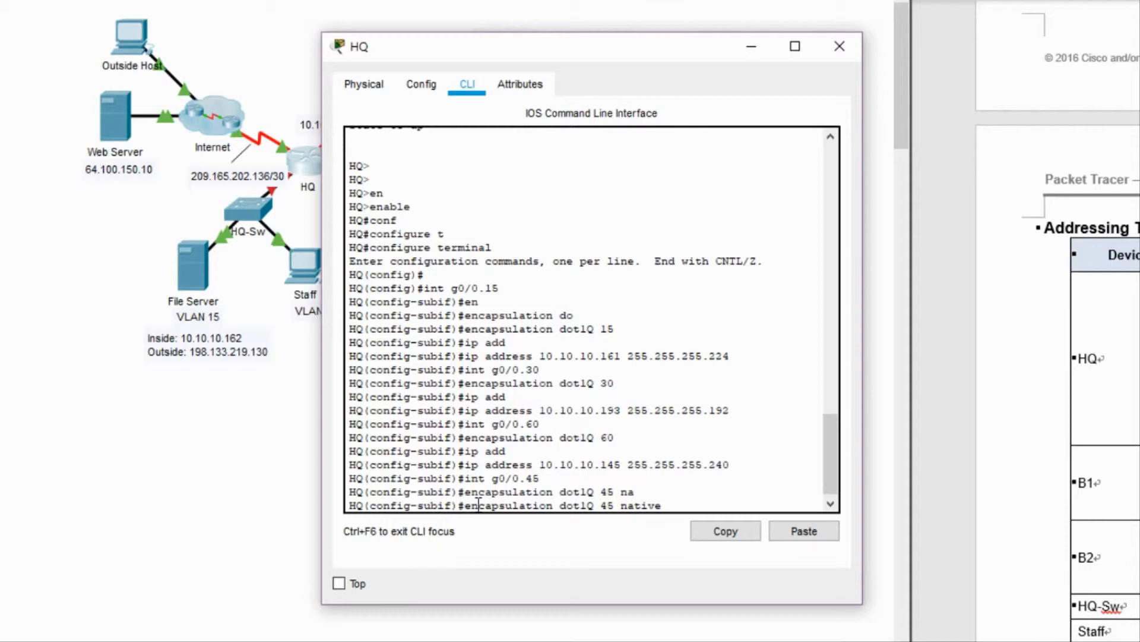
key("Return")
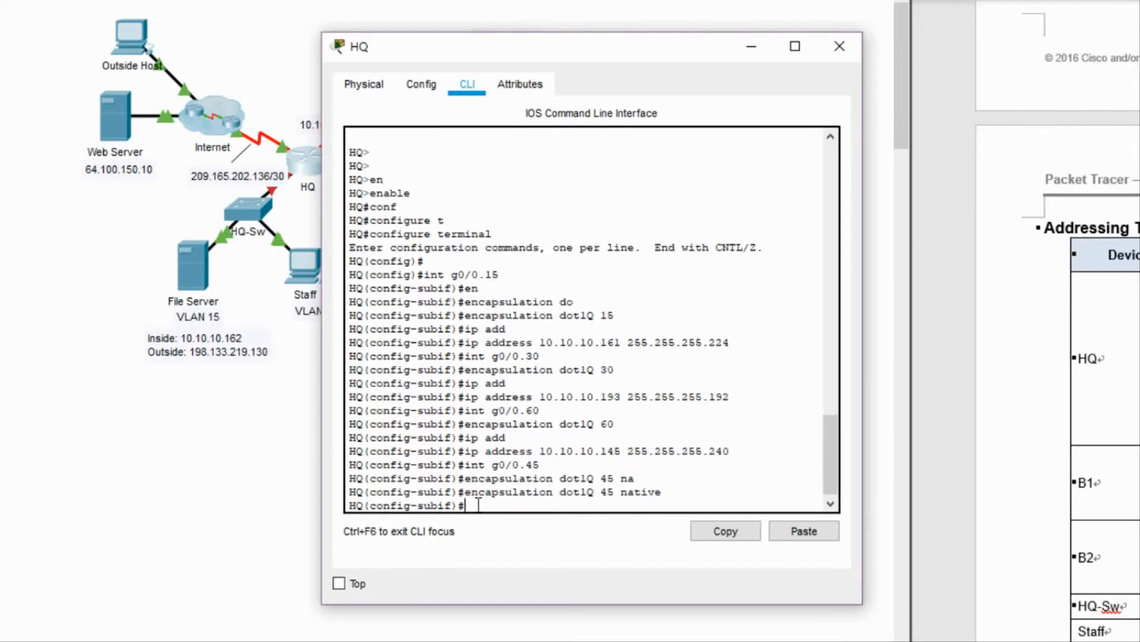
type("ip add")
key("Tab")
type("10.1")
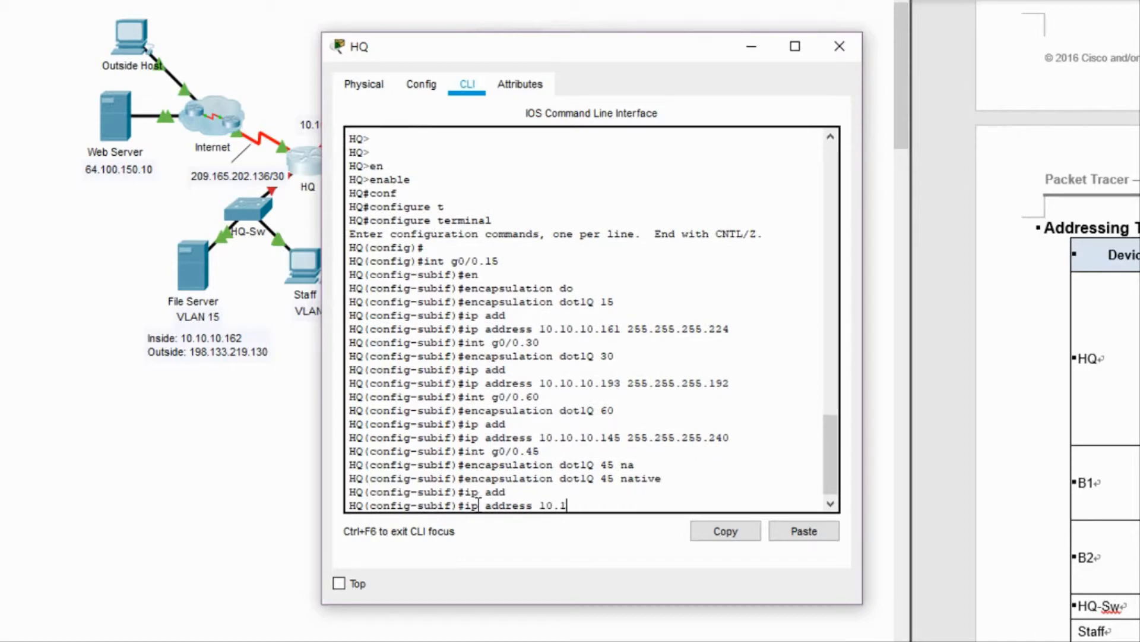
type("0.10.129 255.255.255")
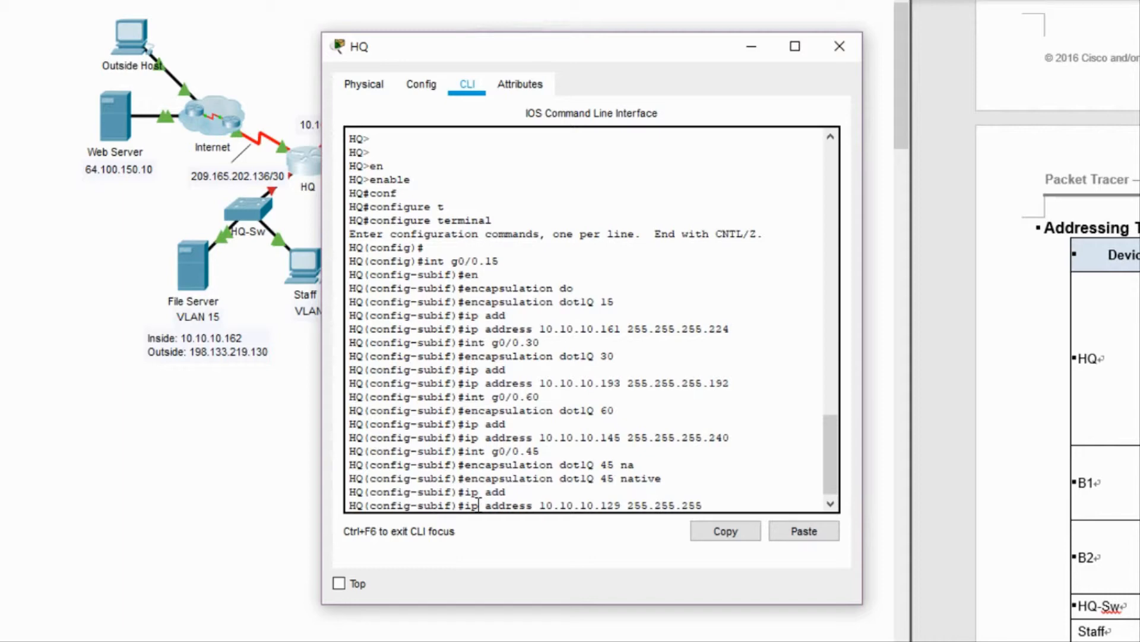
type(".240")
key("Return")
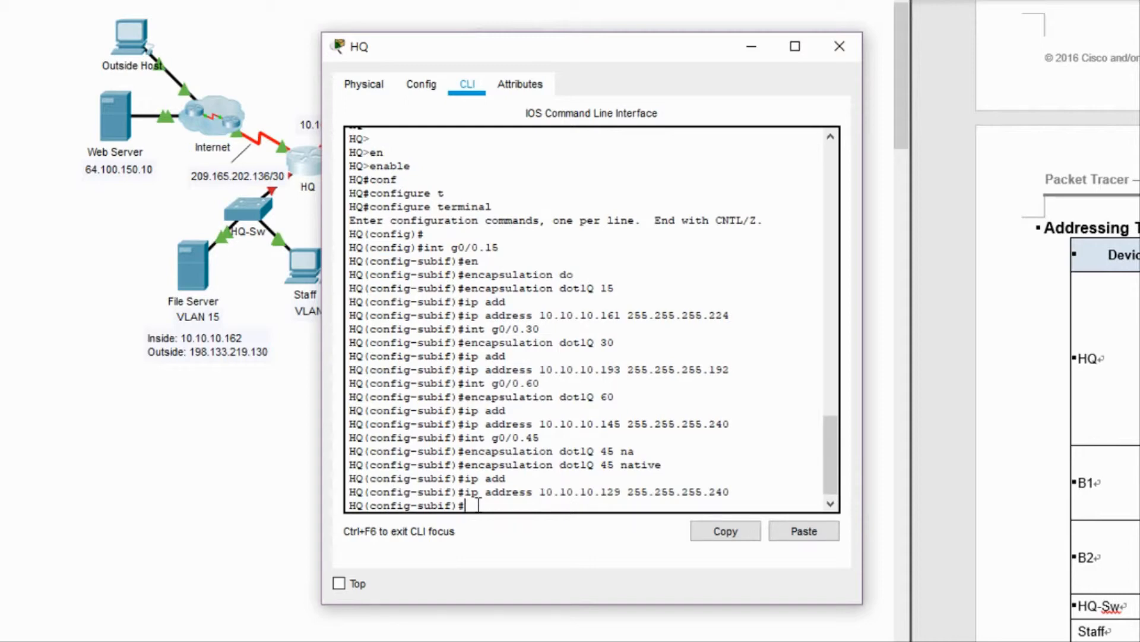
Enable interface G0/0 with no shutdown so its subinterfaces come up.
type("int")
left_click(213, 503)
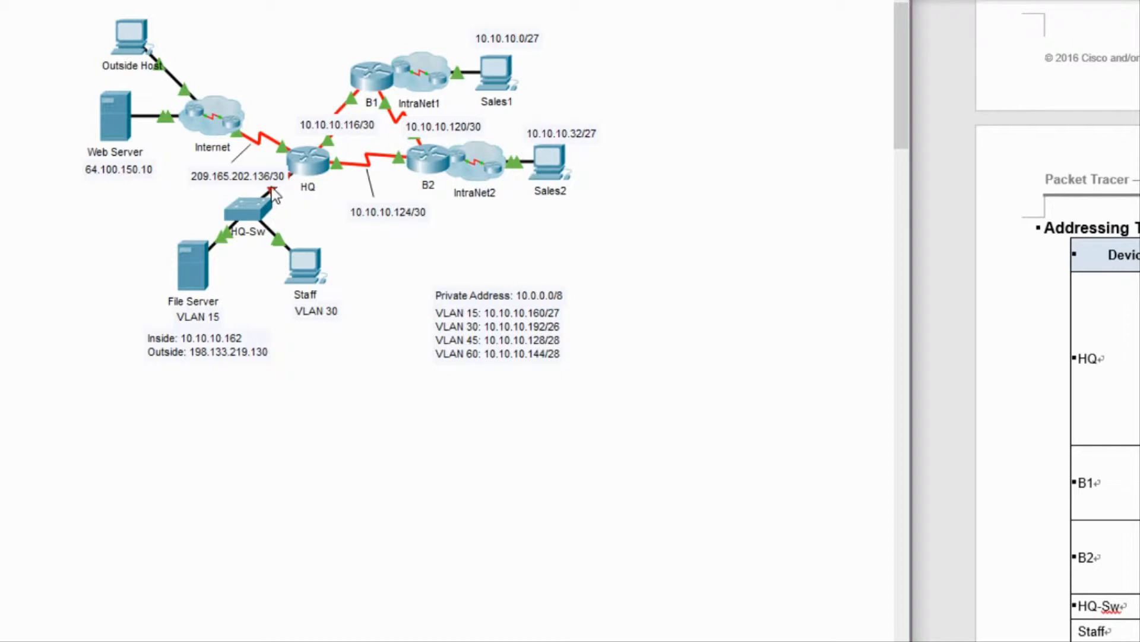
left_click(321, 163)
type("int")
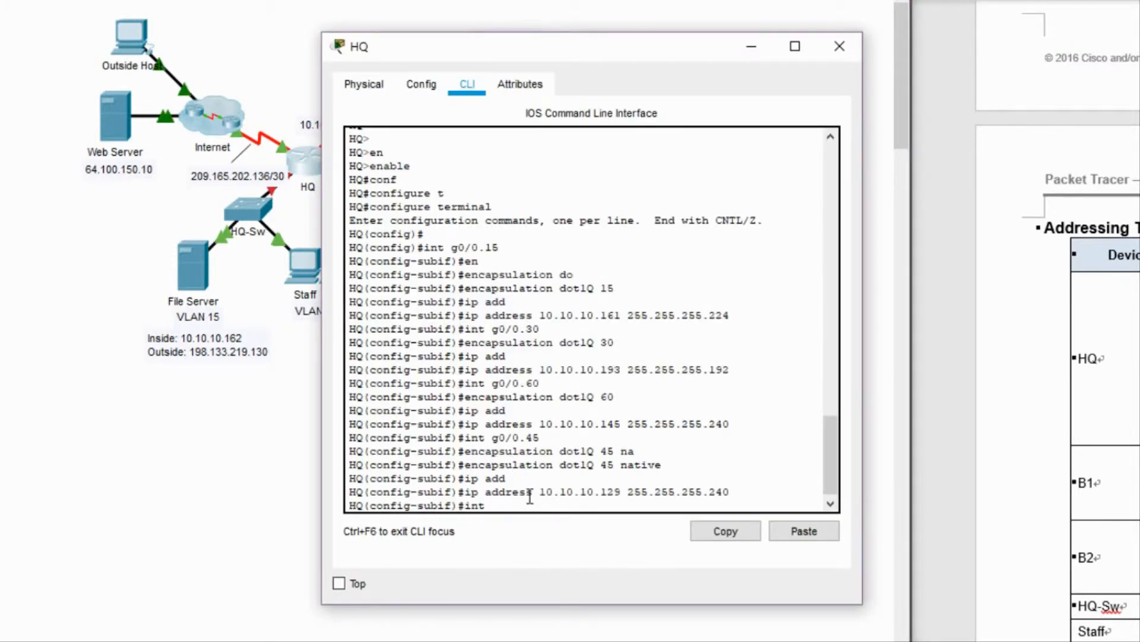
type(" g0/0")
key("Return")
type("no ")
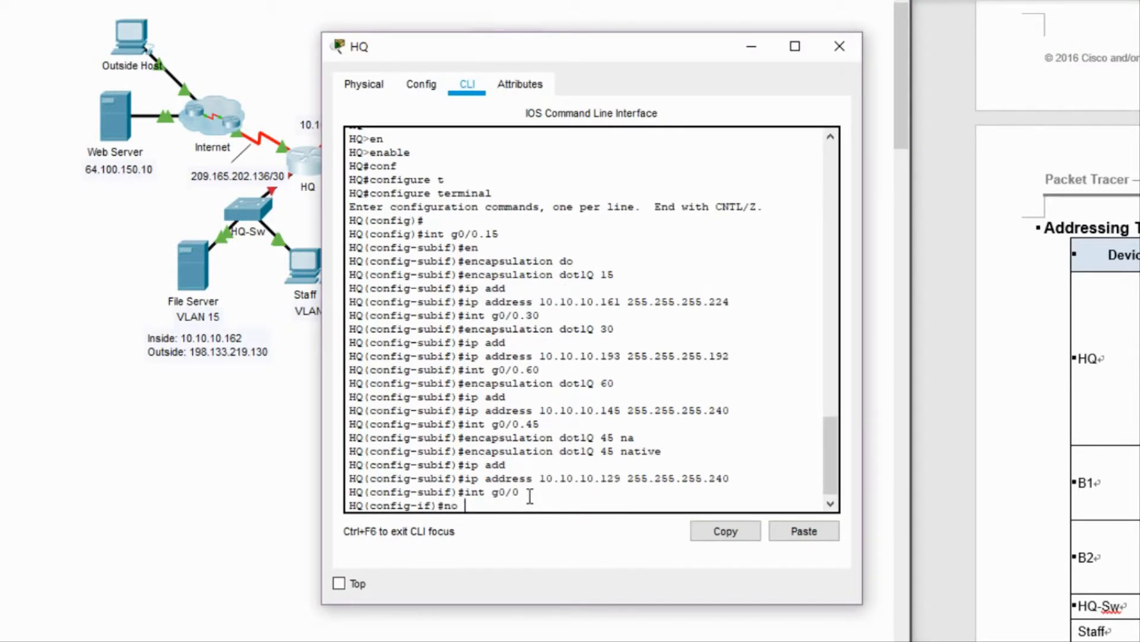
type("sh")
key("Return")
Reopen the HQ router's command line from the topology, ready for typing.
left_click(285, 279)
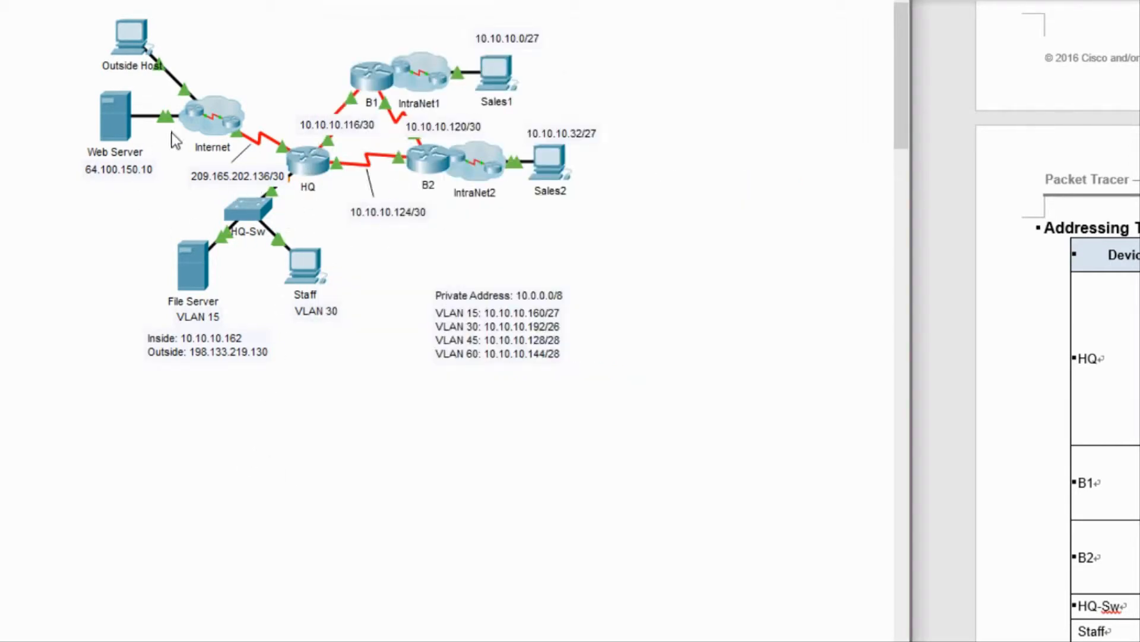
left_click(304, 154)
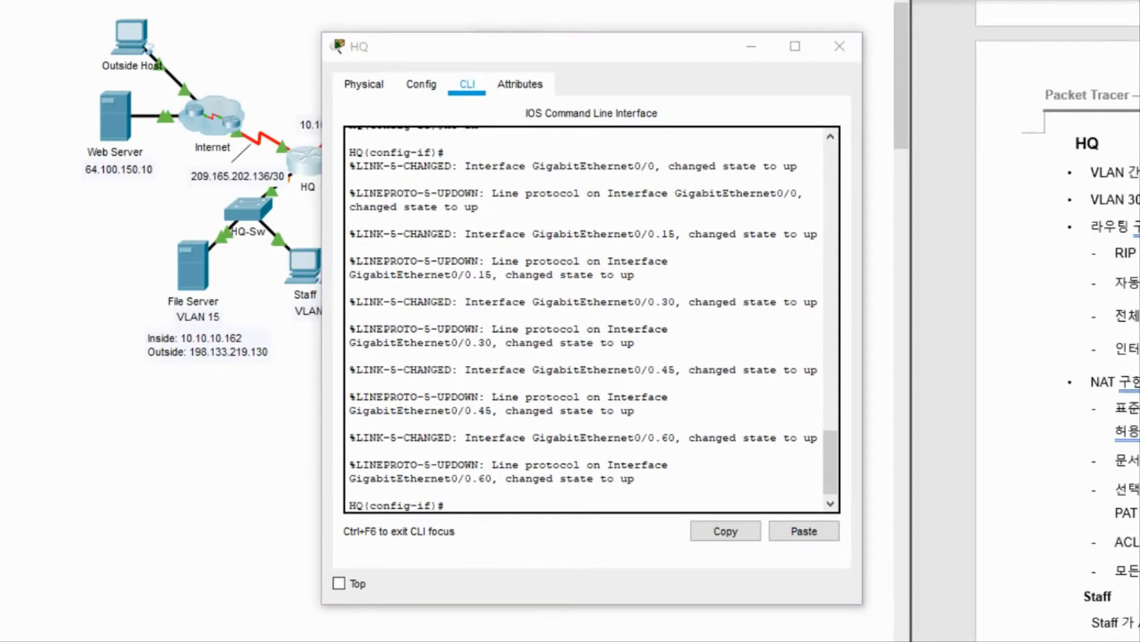
left_click(585, 499)
Exit interface configuration and start RIP routing set to version 2.
type("ex")
key("Return")
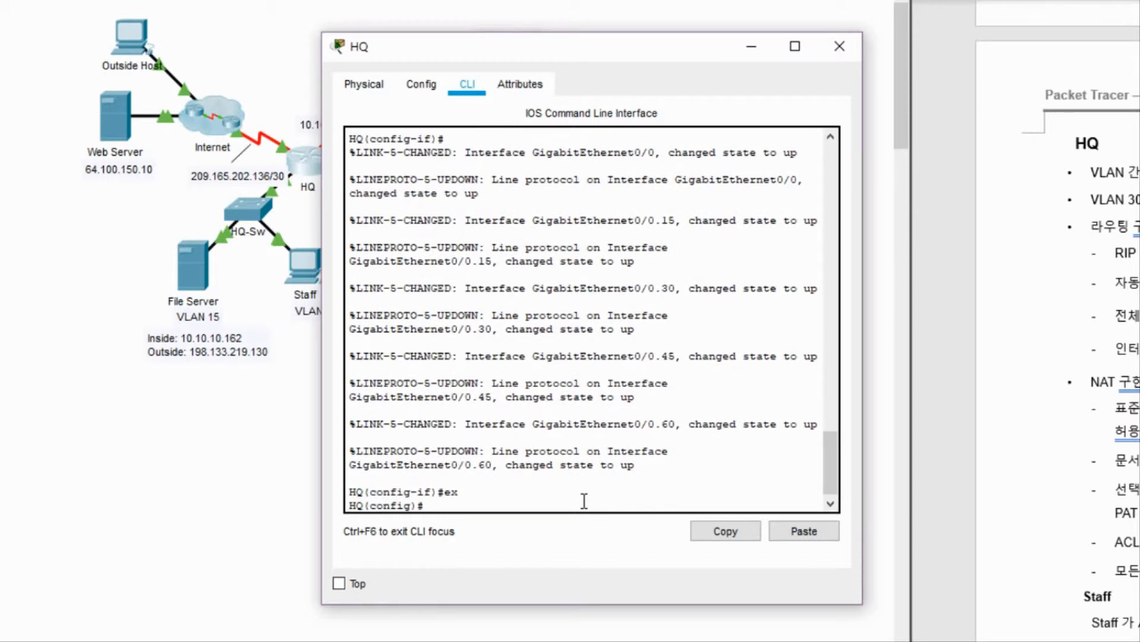
type("router")
key("Tab")
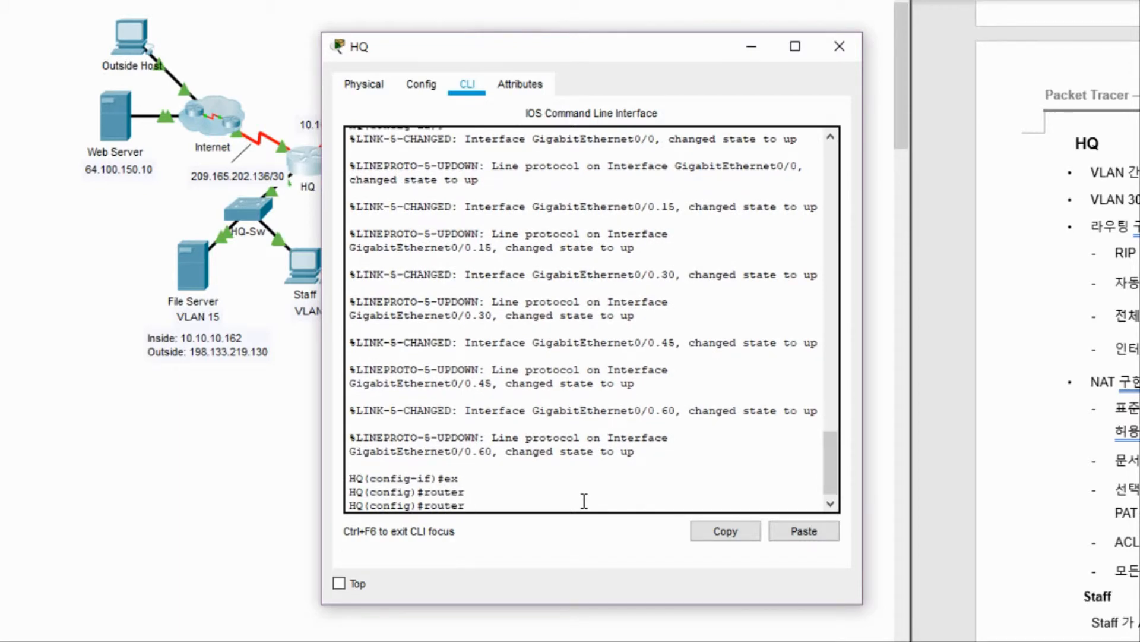
type("rip")
key("Return")
type("v")
key("Tab")
type("2")
key("Return")
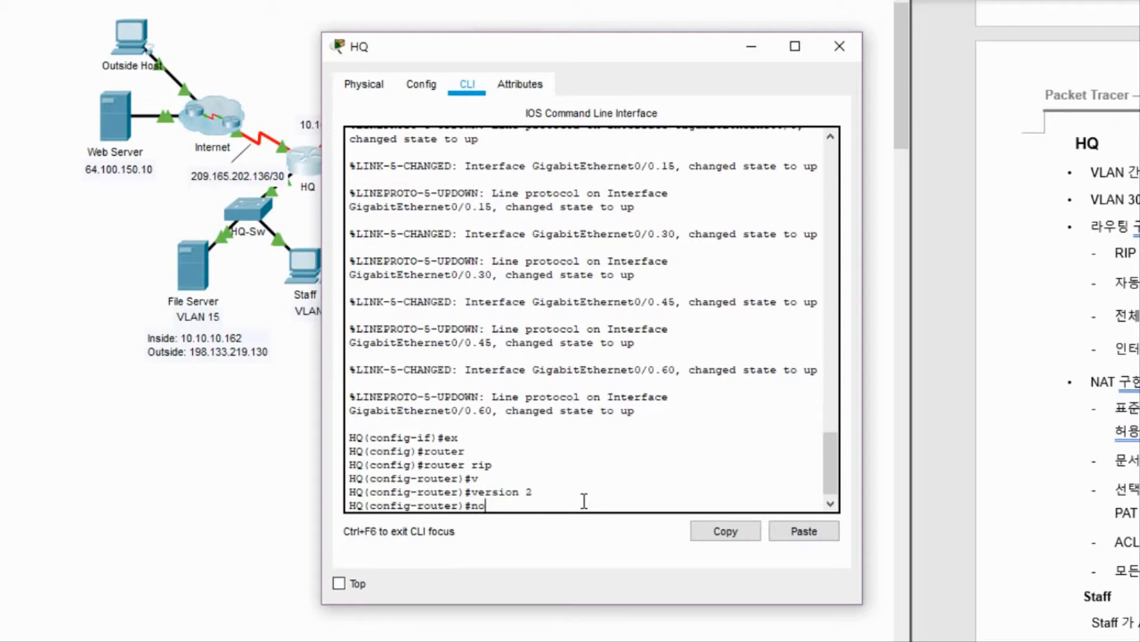
Turn off RIP auto-summary and advertise network 10.0.0.0.
type("no au")
key("Tab")
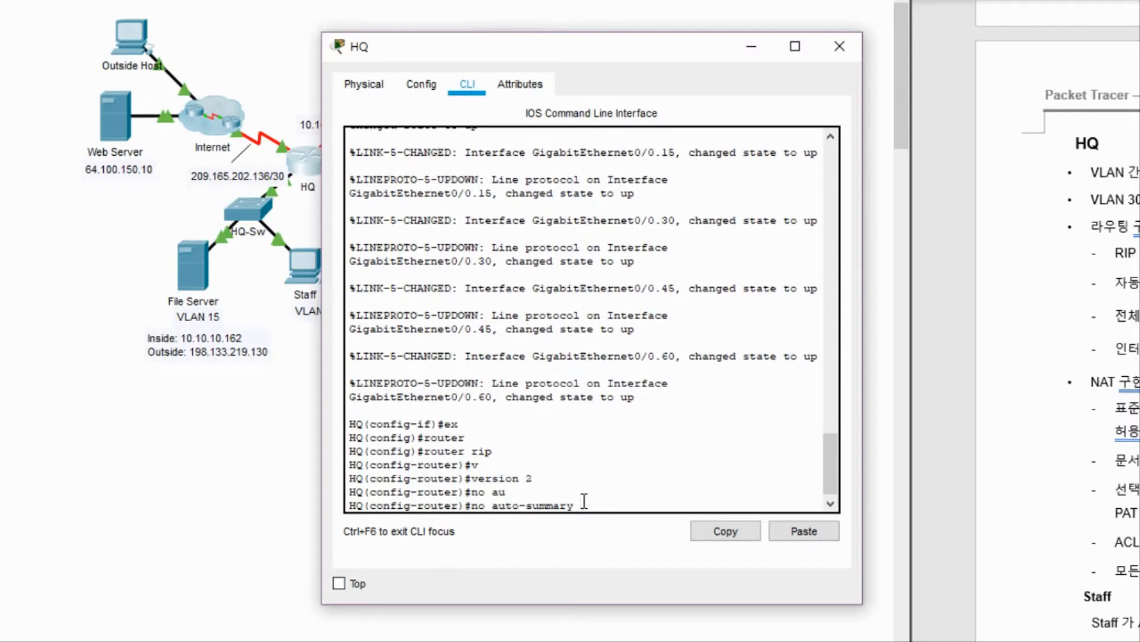
key("Return")
type("net")
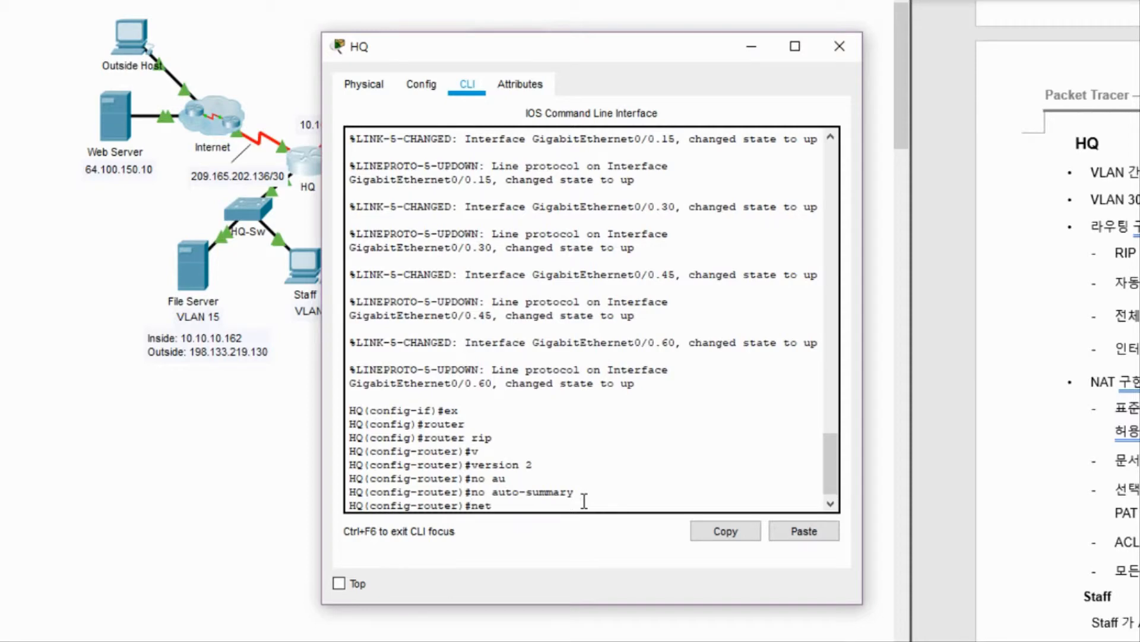
key("Tab")
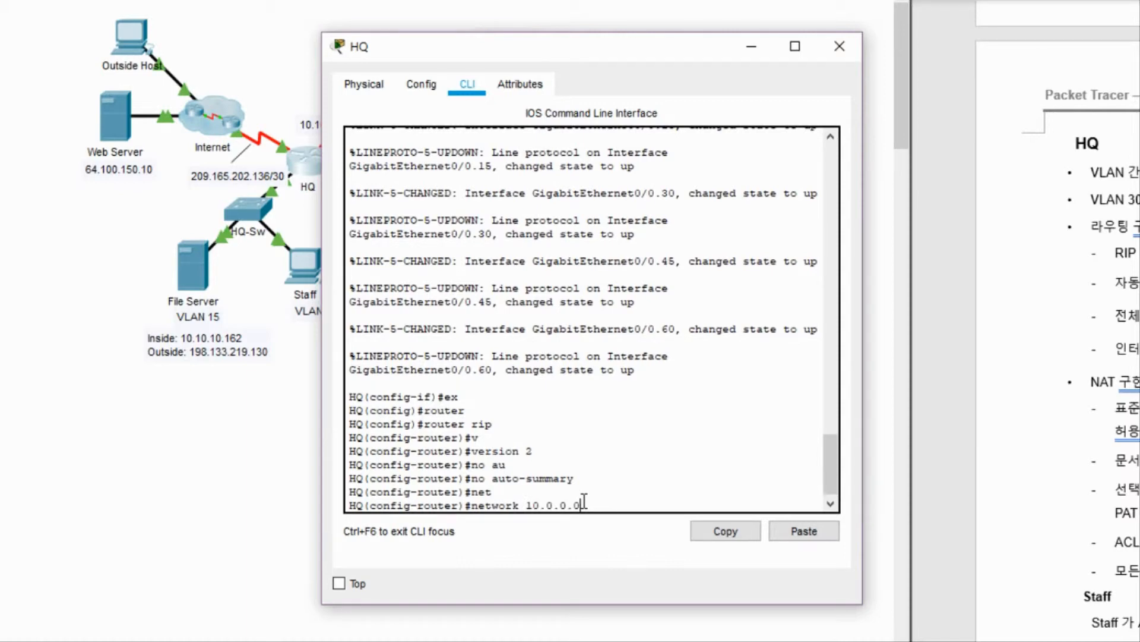
type("10.0.0.0")
key("Return")
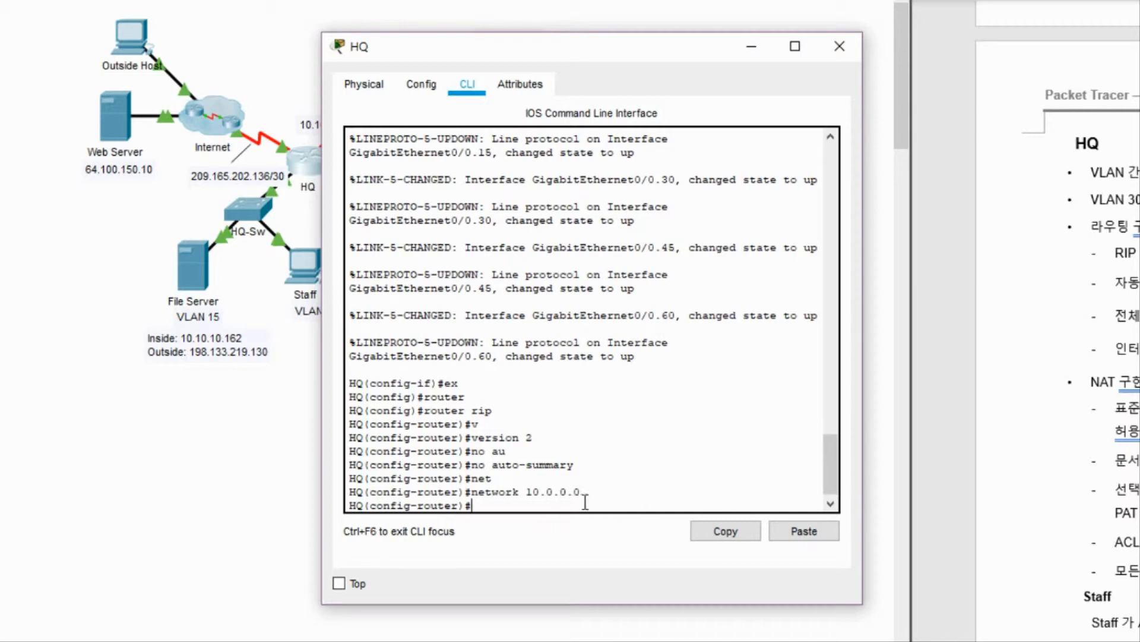
left_click_drag(583, 491, 544, 492)
Check HQ's ports in the topology and reopen its command line.
left_click(527, 511)
left_click(180, 465)
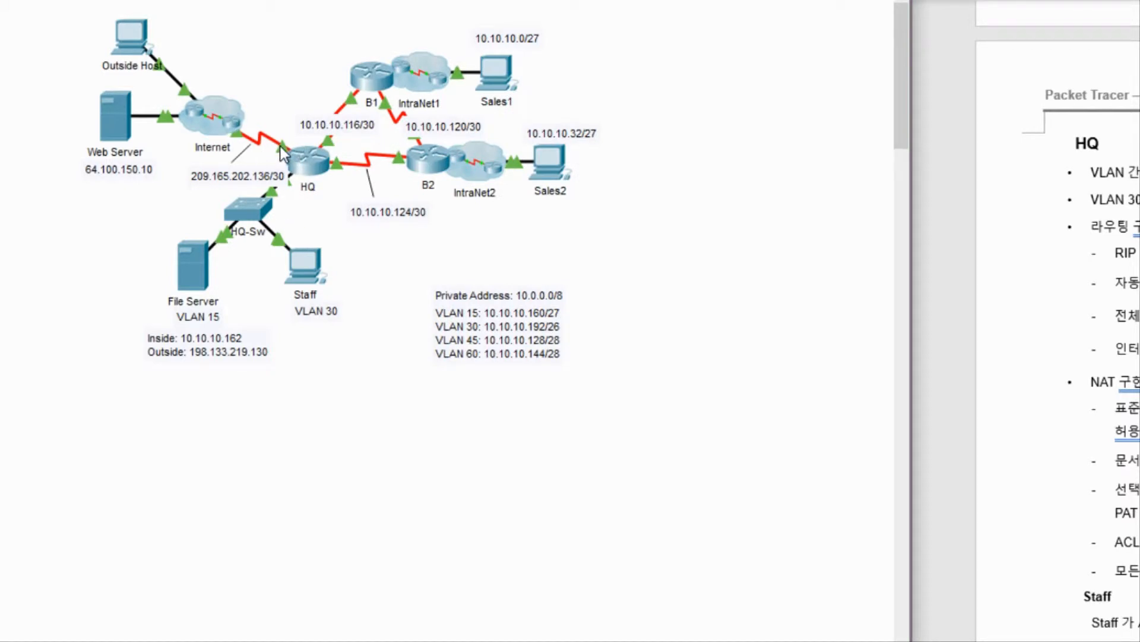
mouse_move(283, 106)
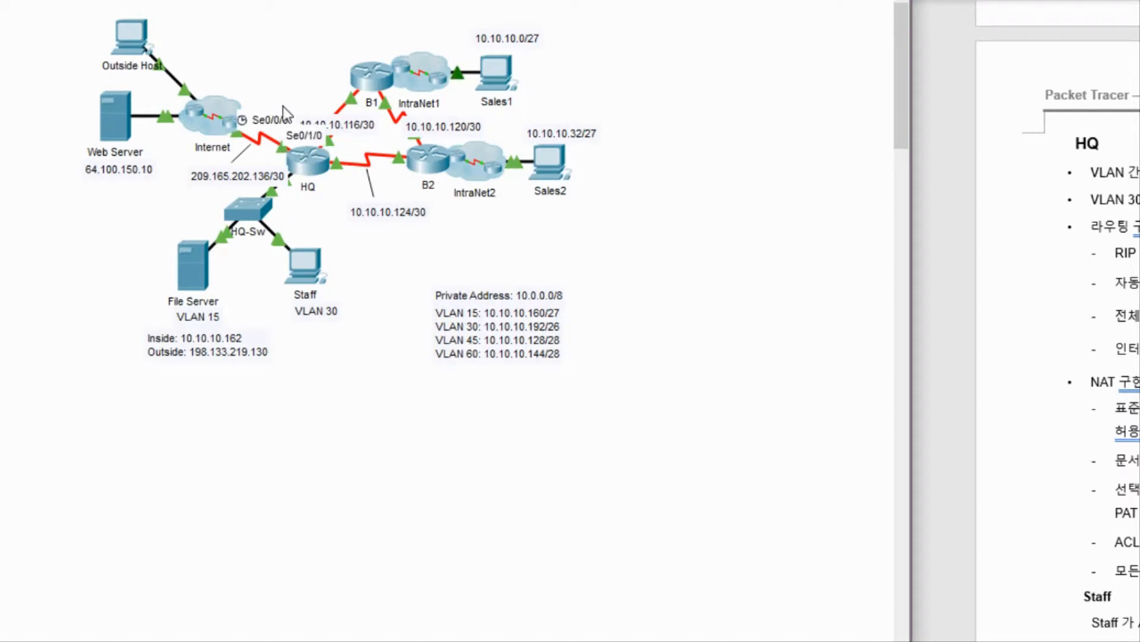
mouse_move(308, 174)
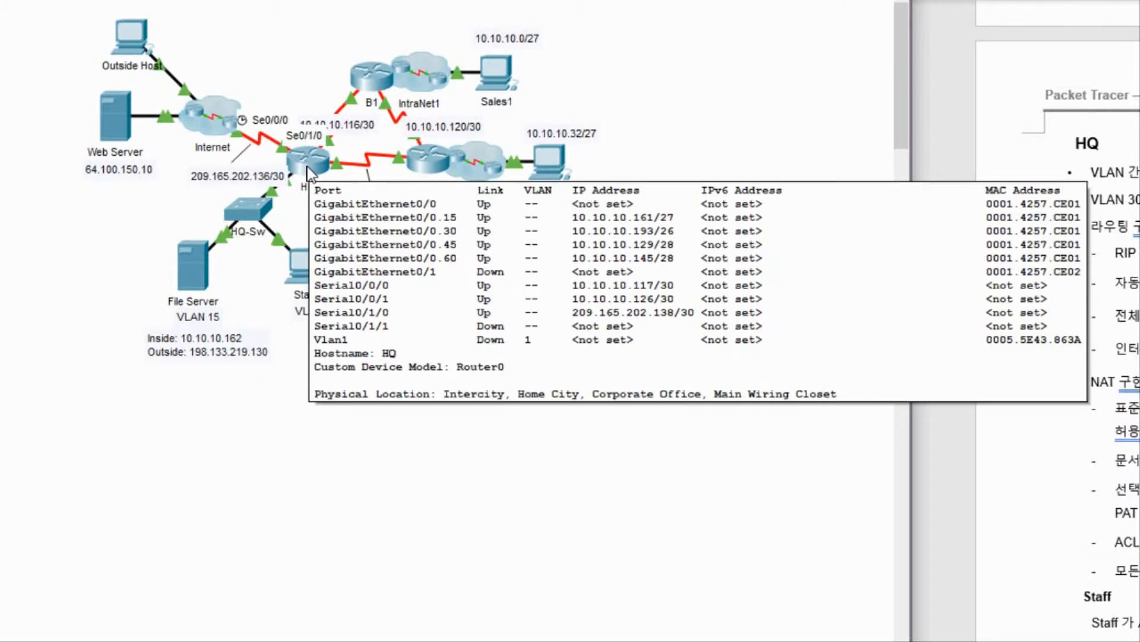
left_click(308, 174)
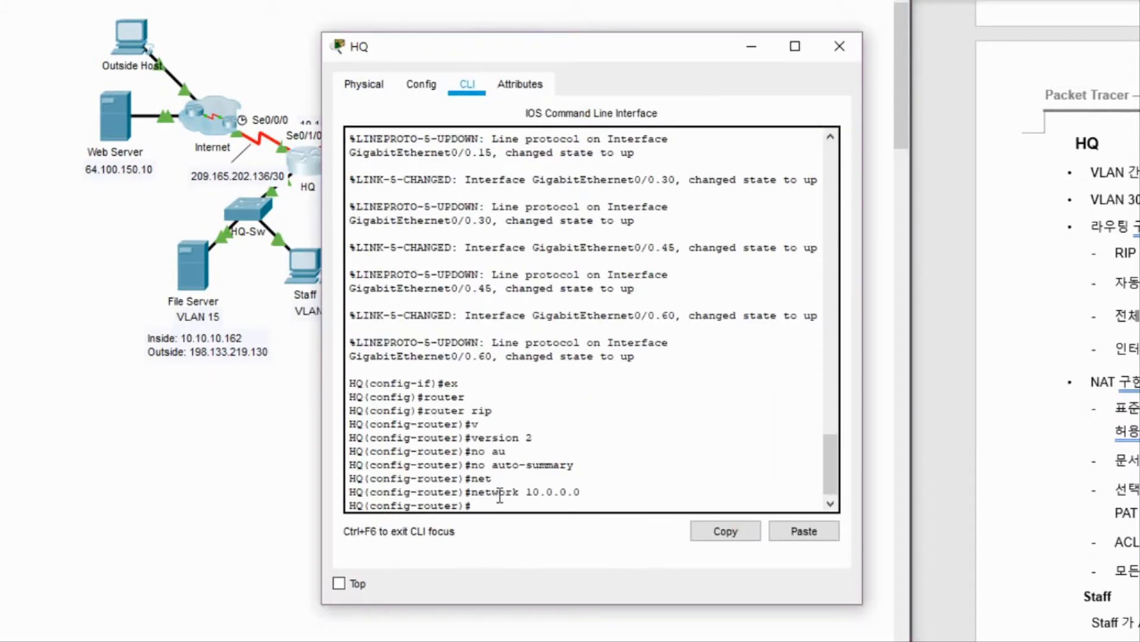
Add the default route 0.0.0.0 0.0.0.0 out serial 0/1/0.
type("ex")
key("Return")
key("Return")
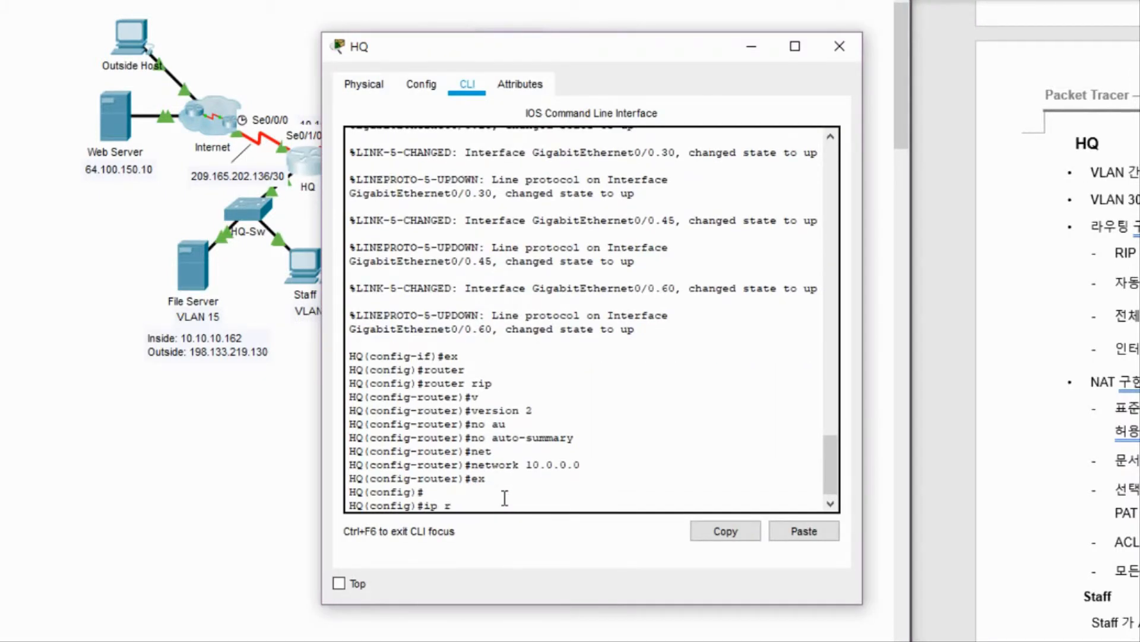
type("e")
key("Tab")
type("0.0.0")
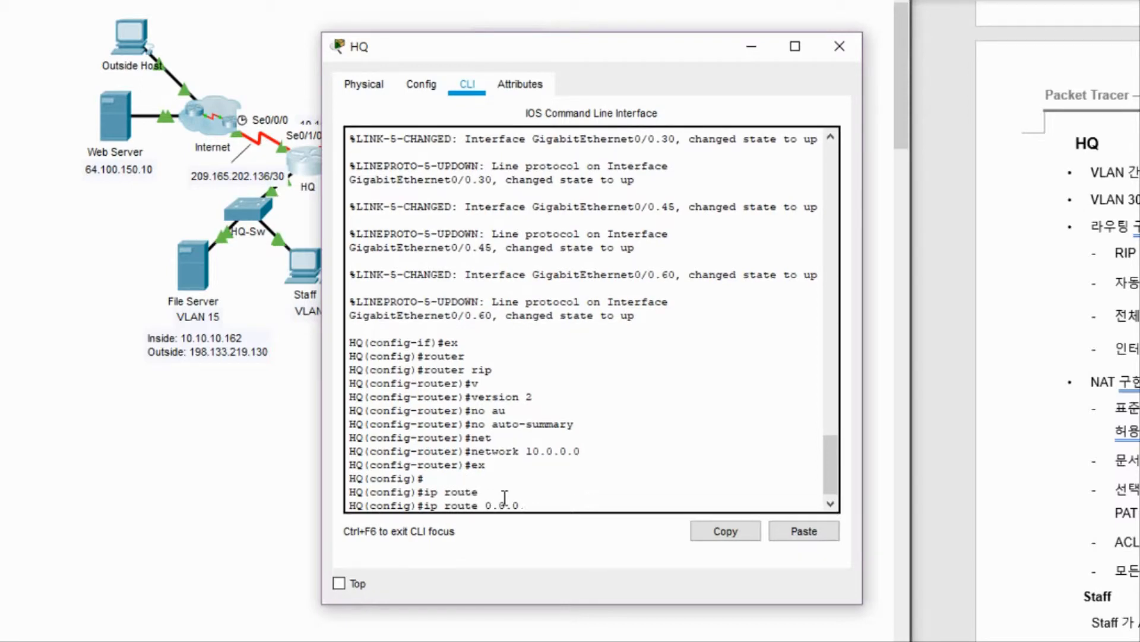
type(".0 0.0.0.0 s0/1/0")
key("Return")
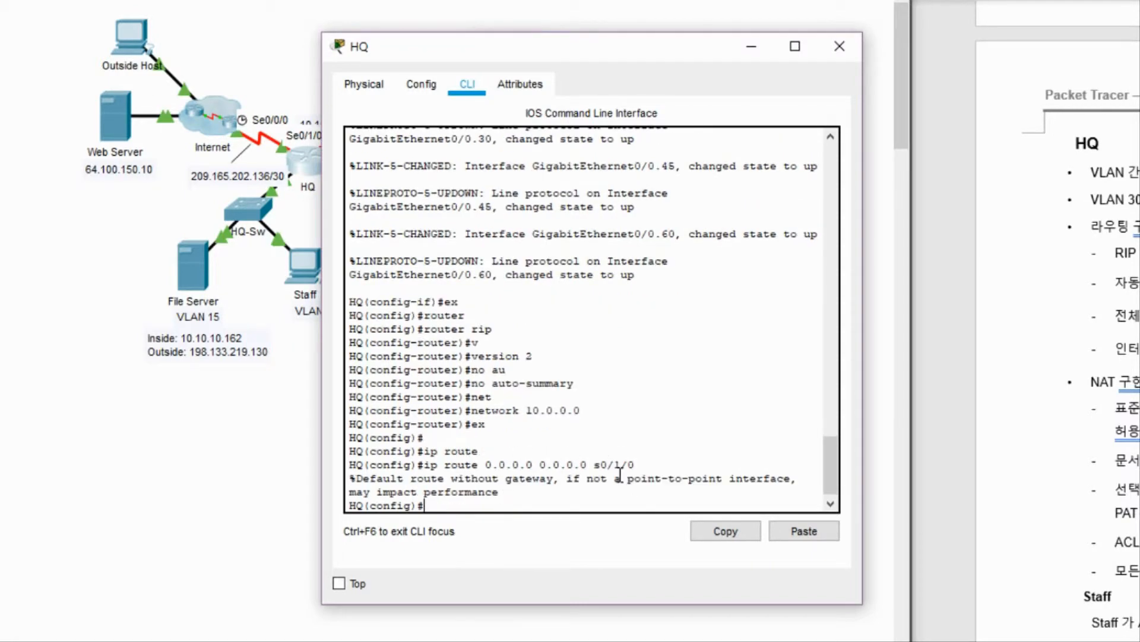
left_click_drag(626, 478, 675, 478)
left_click(720, 449)
left_click(737, 440)
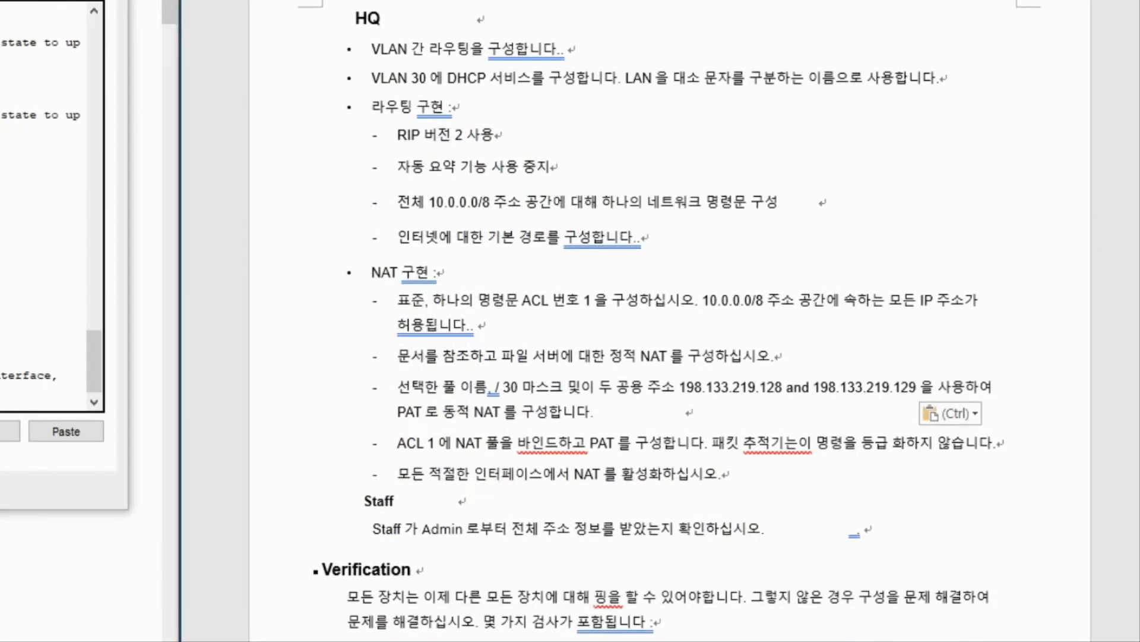
Scroll up in the lab document to the Addressing Table to find the VLAN 30 subnet.
scroll(670, 320, "up", 15)
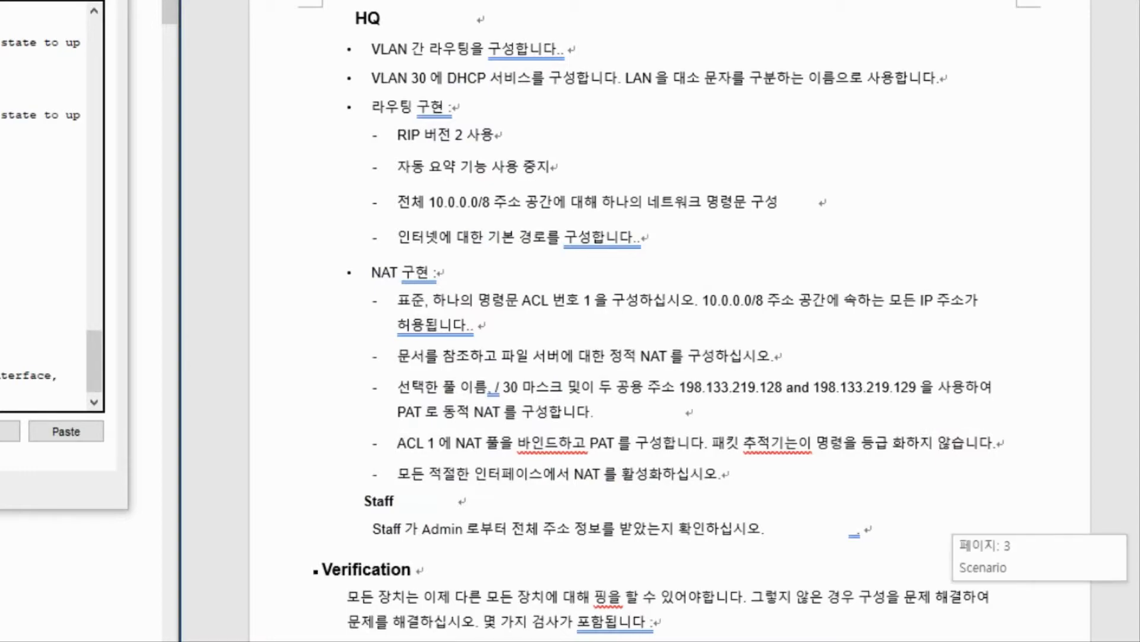
scroll(670, 321, "up", 5)
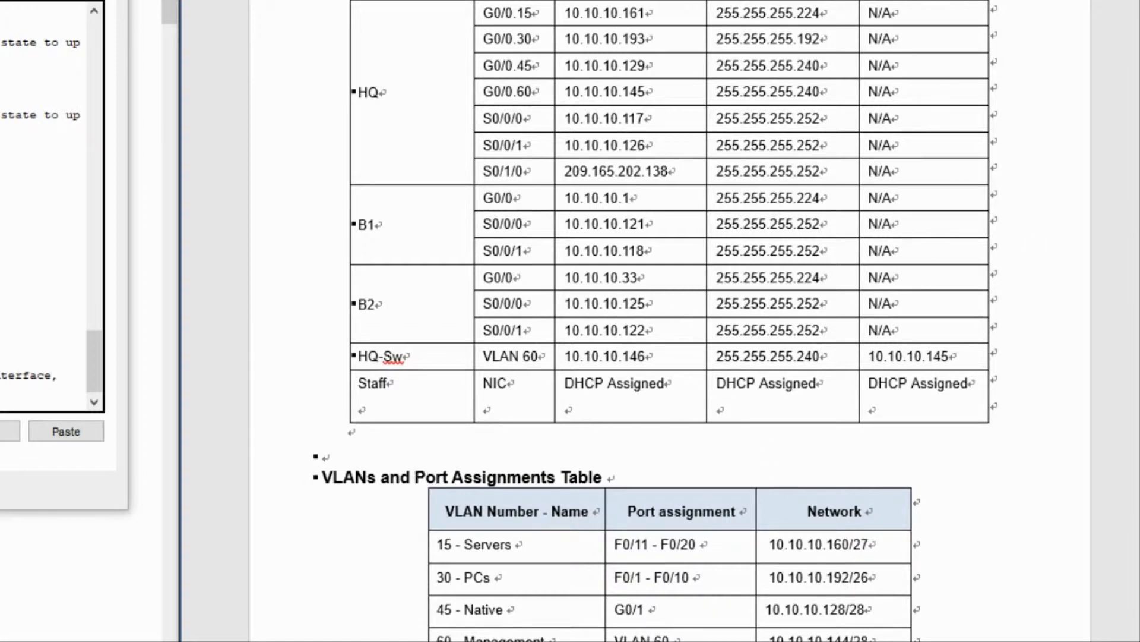
scroll(944, 167, "up", 3)
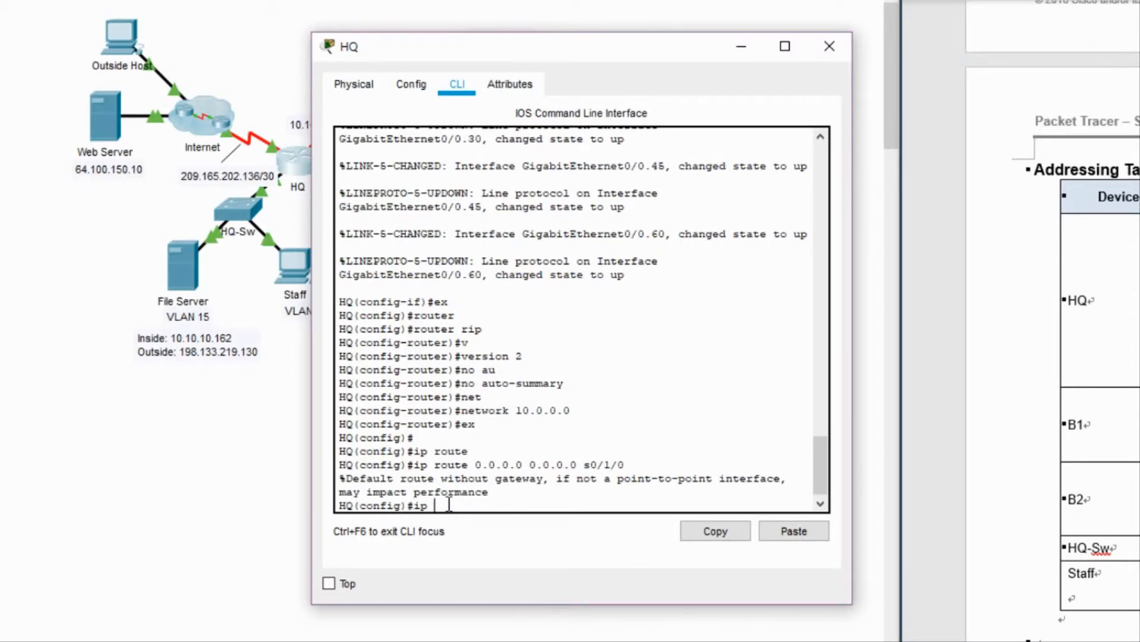
Create DHCP pool LAN with network 10.10.10.192 255.255.255.192.
type("dhcp")
key("Tab")
type("poo")
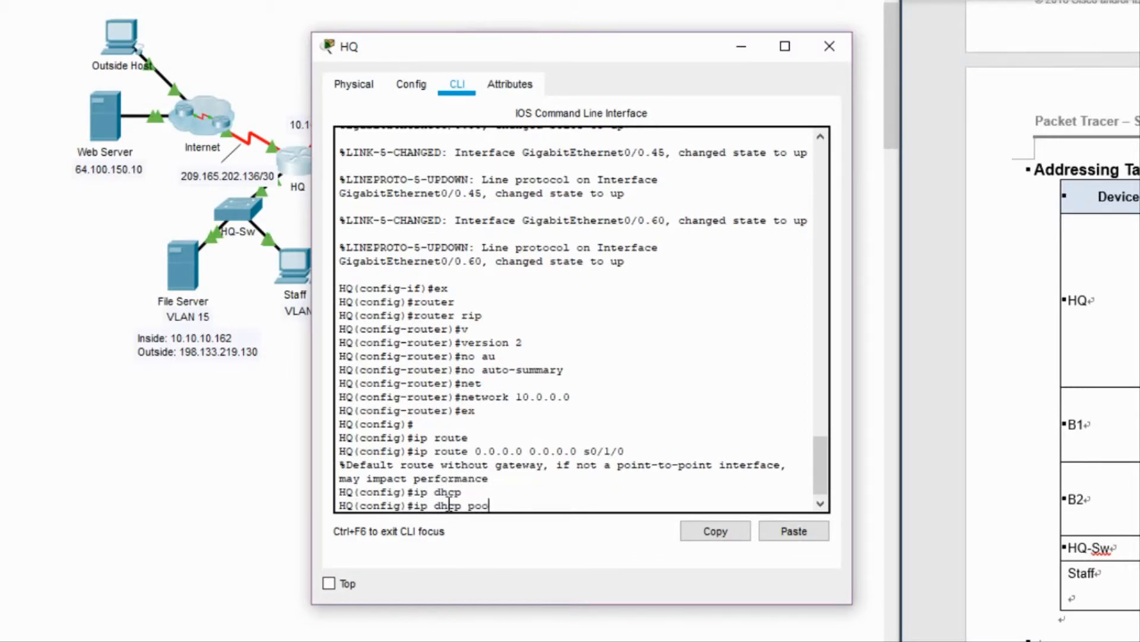
key("Tab")
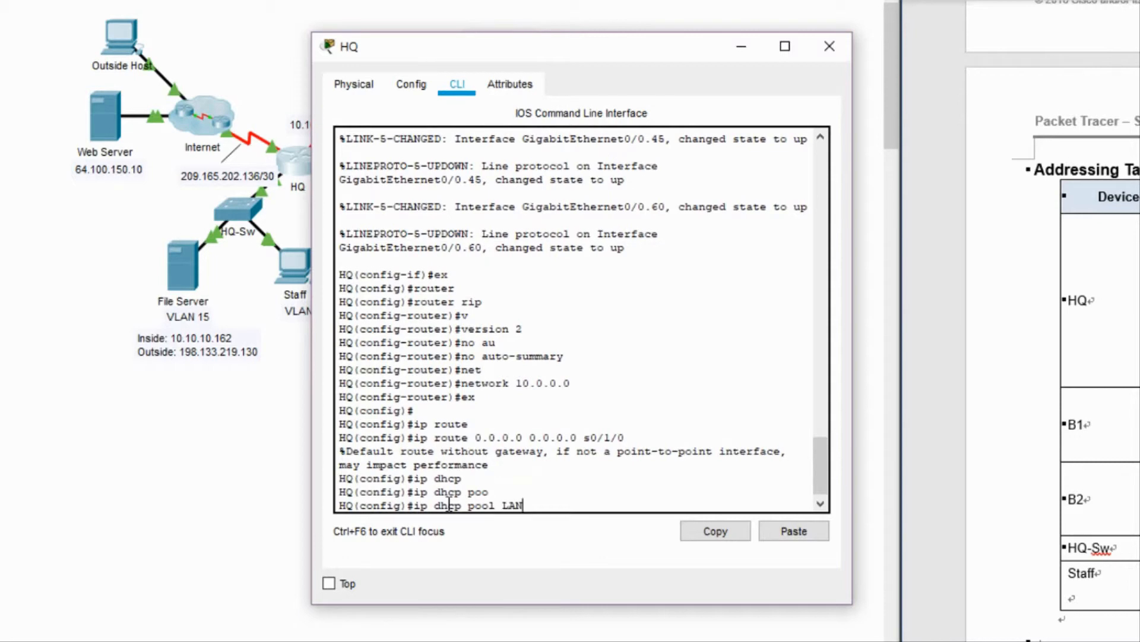
key("Return")
type("ne")
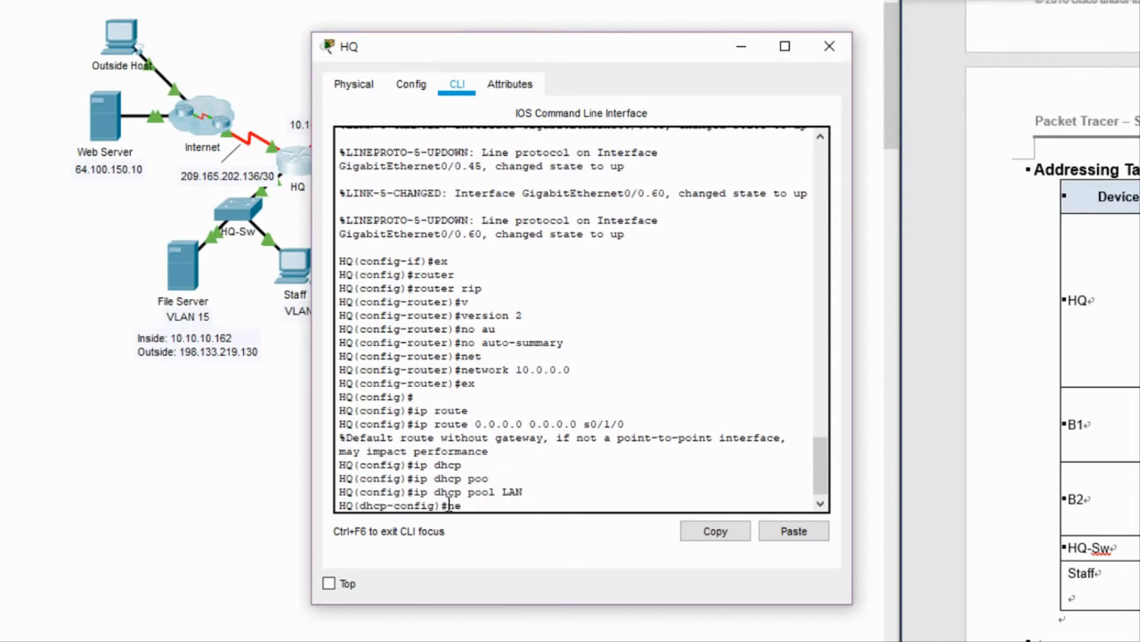
type("t")
key("Tab")
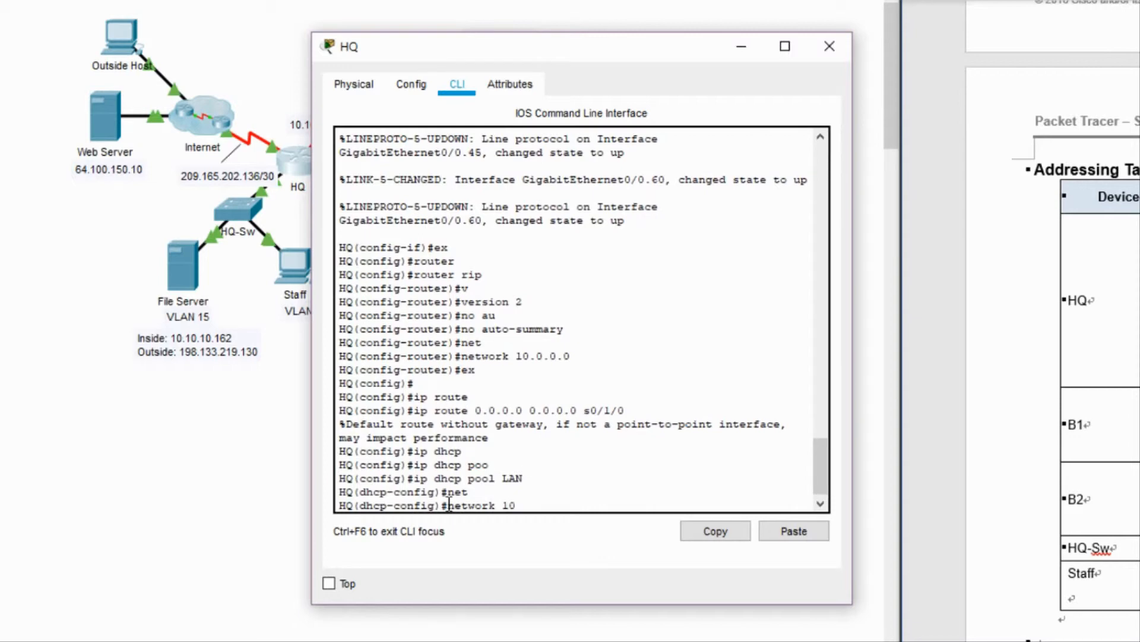
type("10.10.10.192 255.255.")
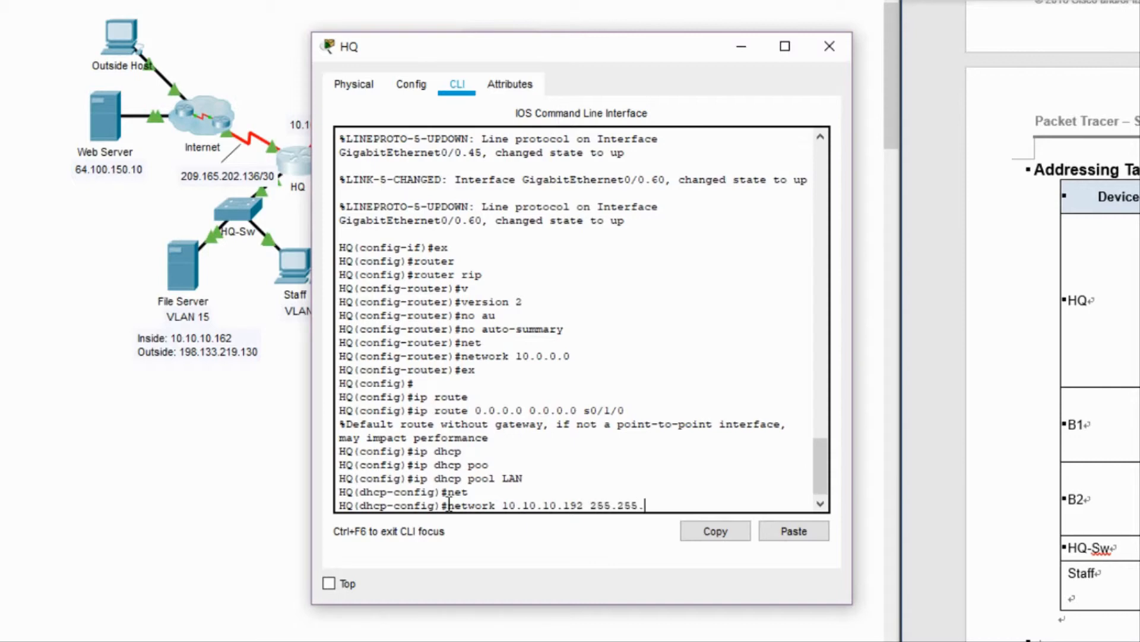
type("255.192")
key("Return")
Set the LAN pool's default router to 10.10.10.193.
type("de")
key("Tab")
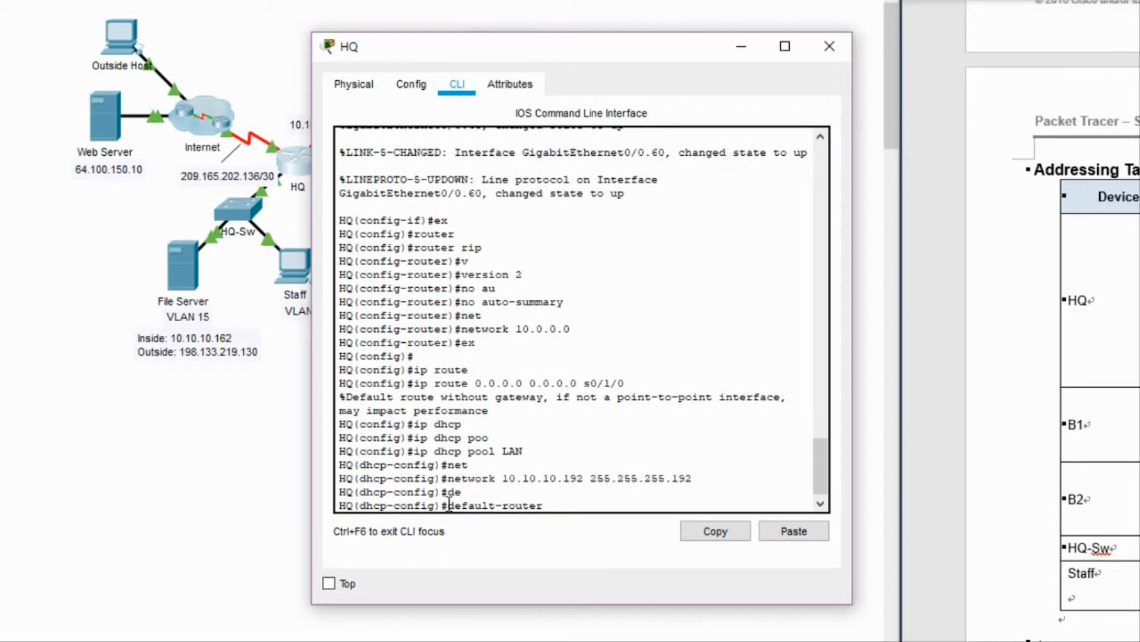
type("10.10.10.193")
key("Return")
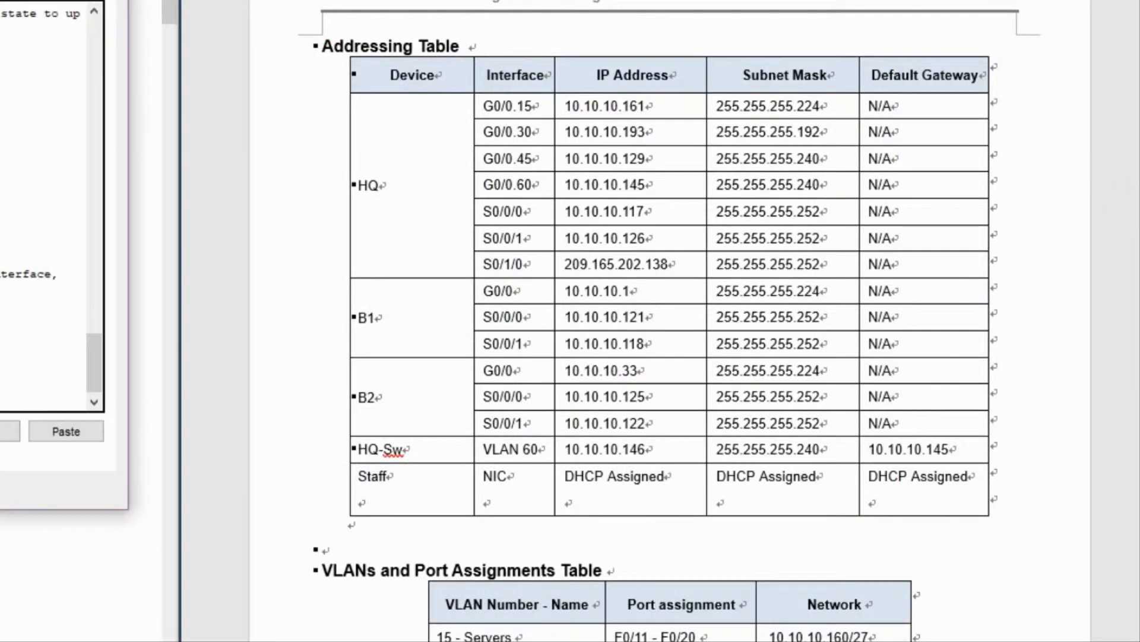
Scroll down in the lab document to the HQ task list on page 4.
scroll(669, 320, "down", 20)
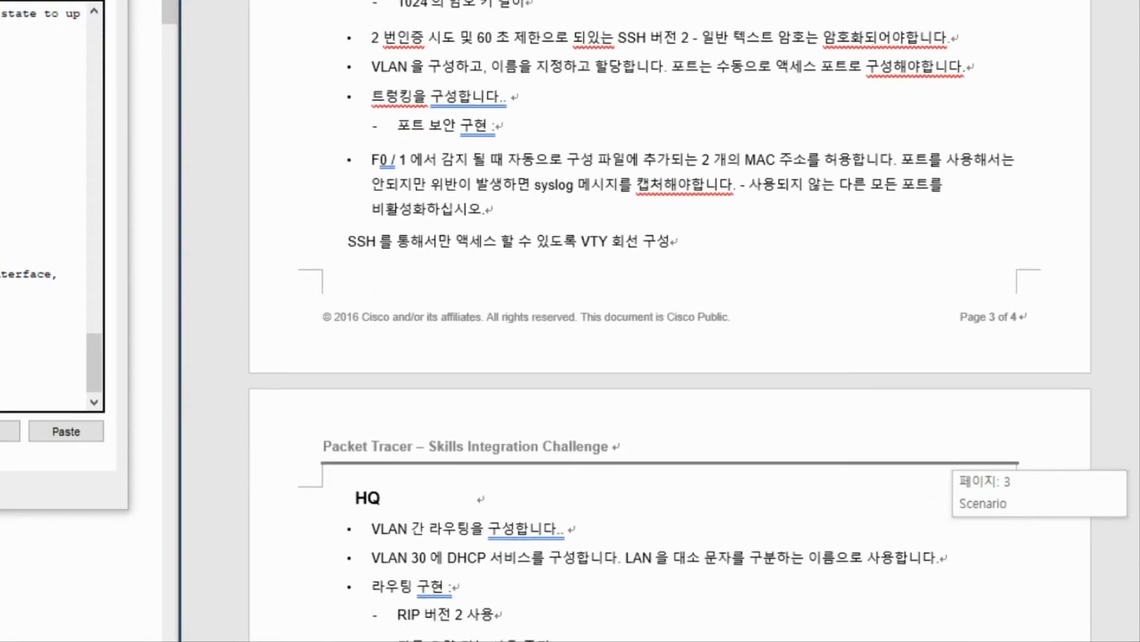
scroll(670, 321, "down", 5)
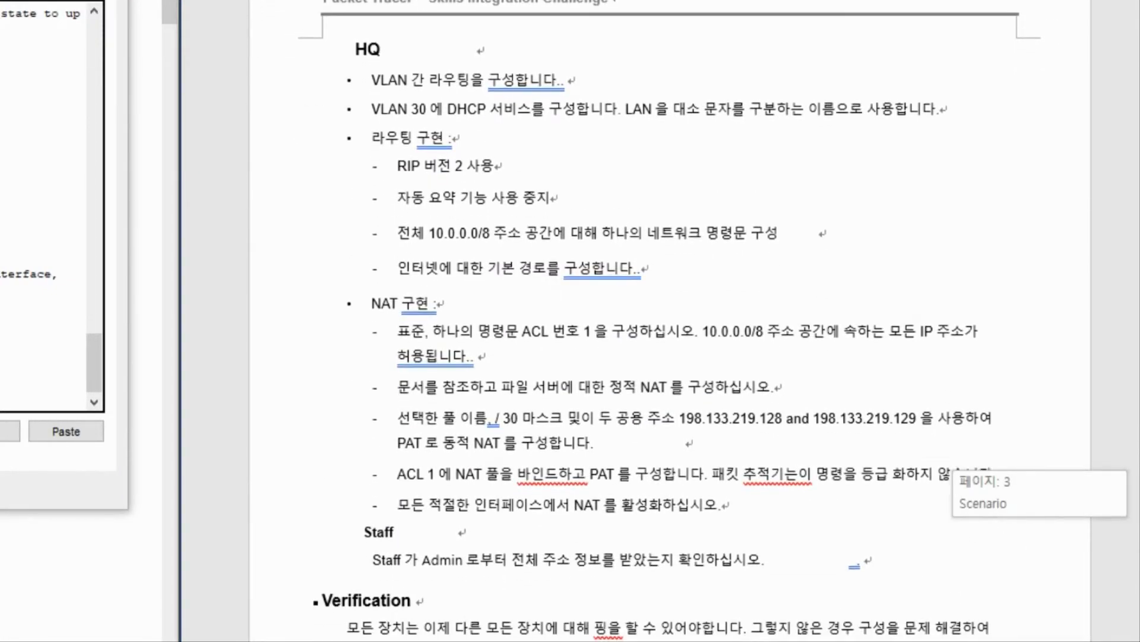
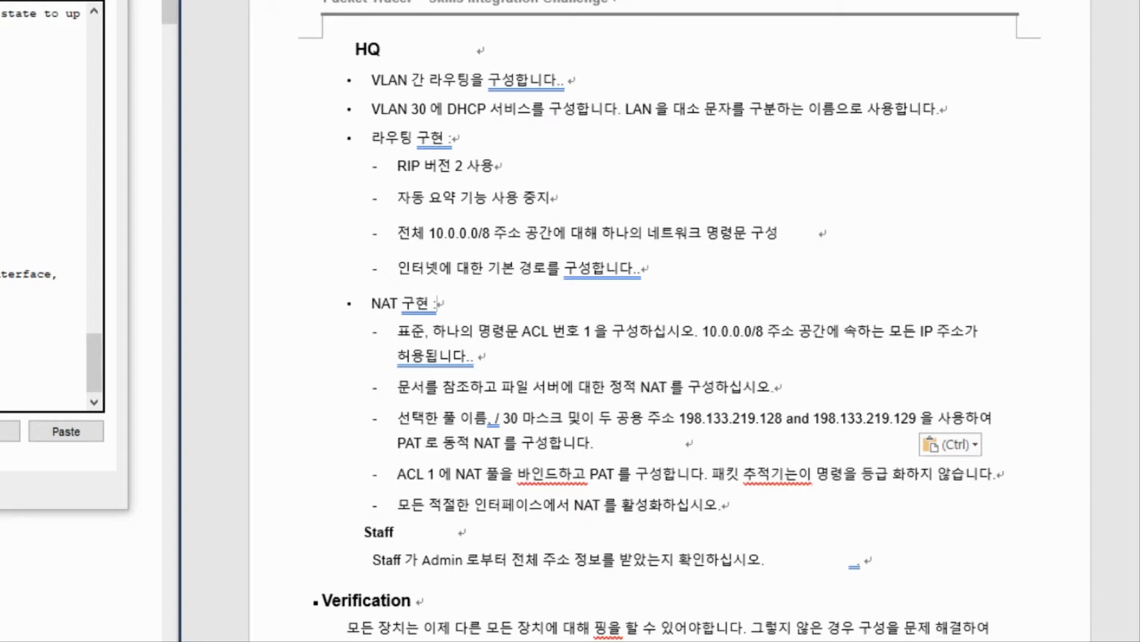
Return from the Word task sheet to the HQ router's CLI in Packet Tracer.
key("alt+Tab")
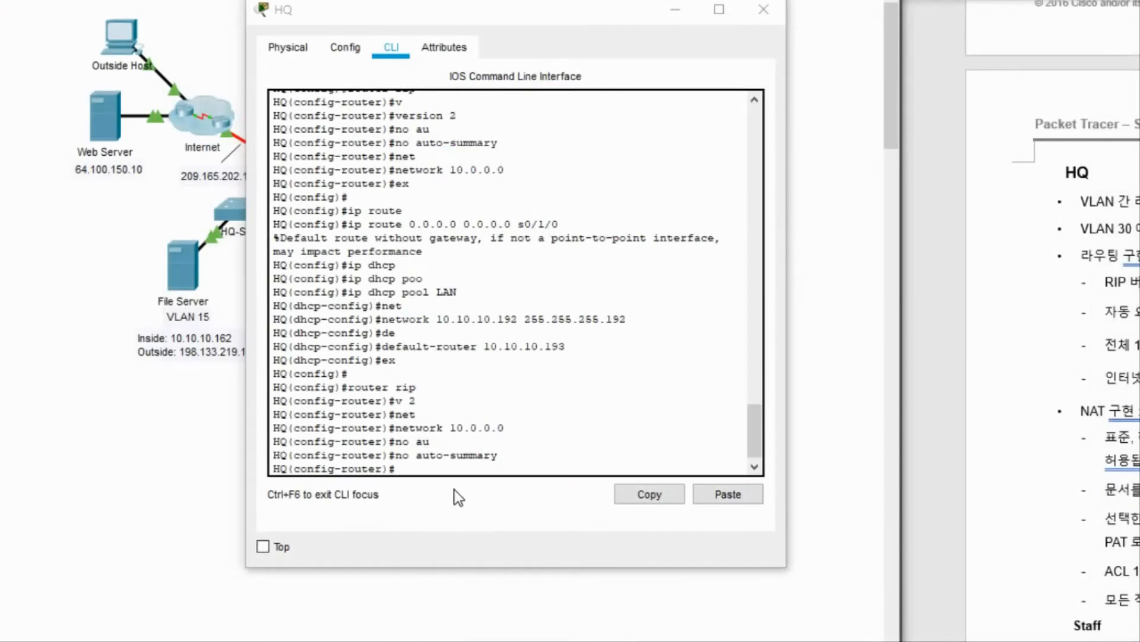
Exit router configuration and enter access-list 1 permit 10.0.0.0 0.255.255.255 on HQ.
left_click(454, 483)
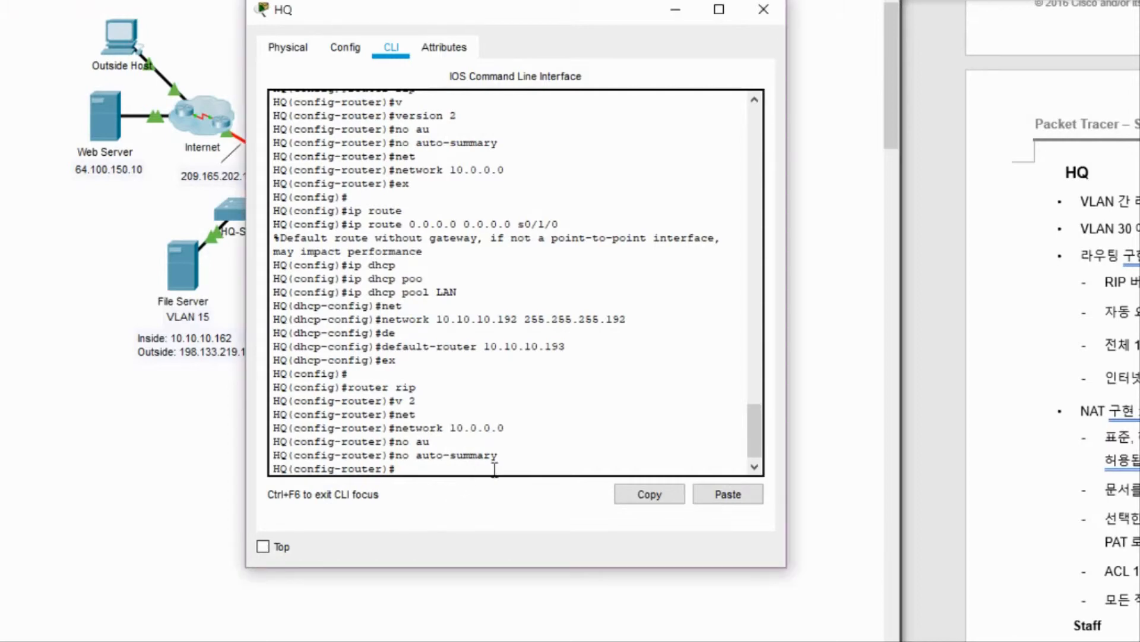
type("ex")
key("Return")
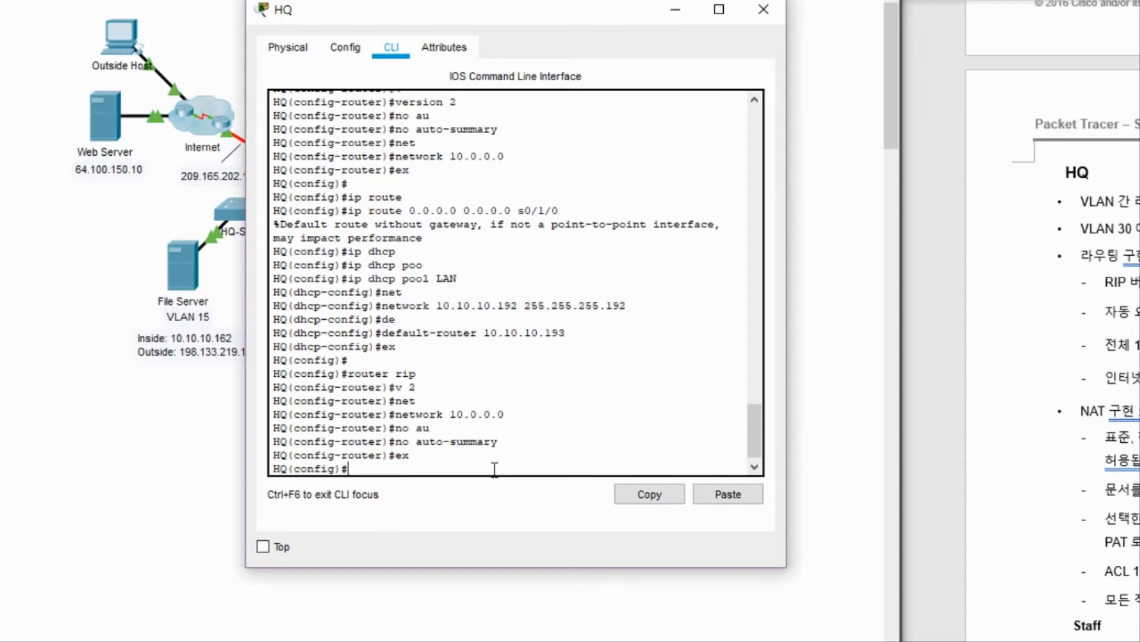
type("ac")
key("Tab")
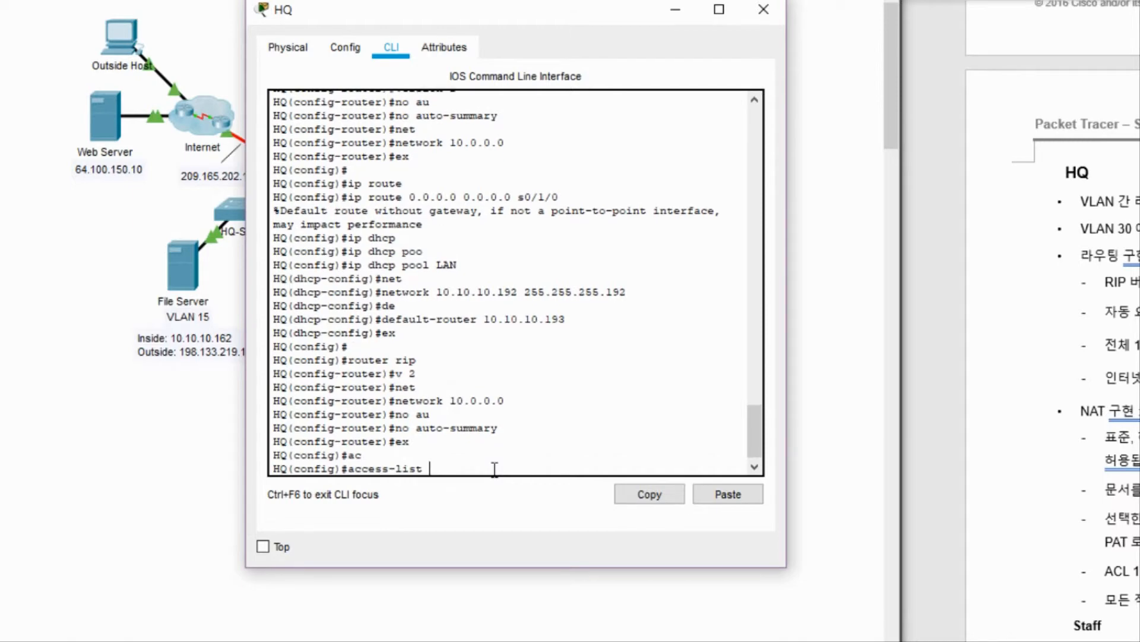
type("?")
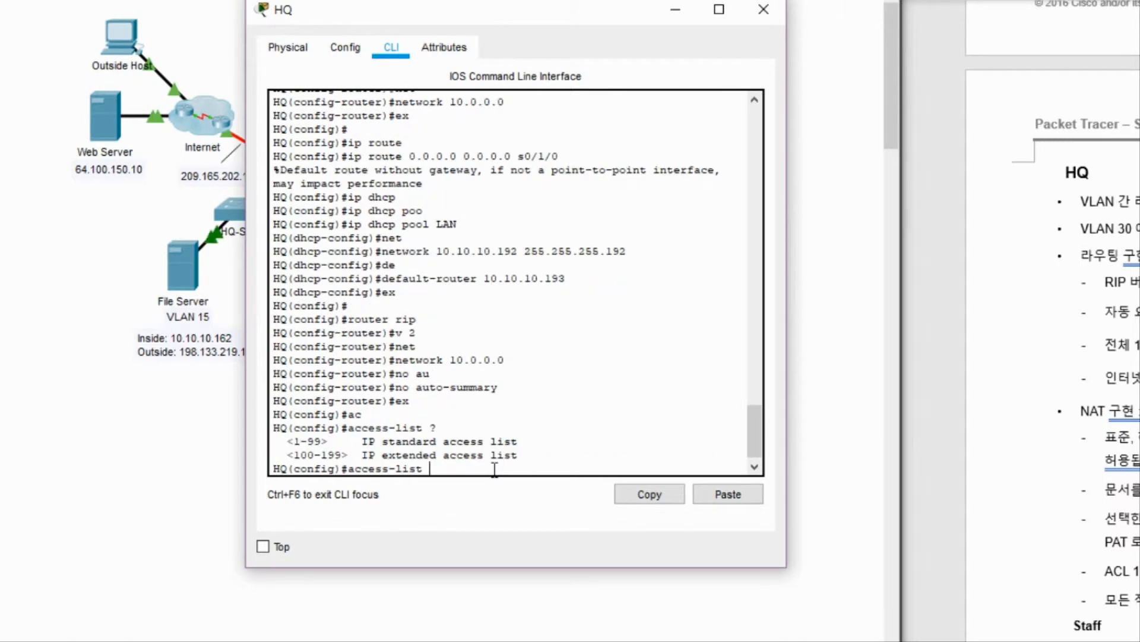
type(" 1 per")
key("Tab")
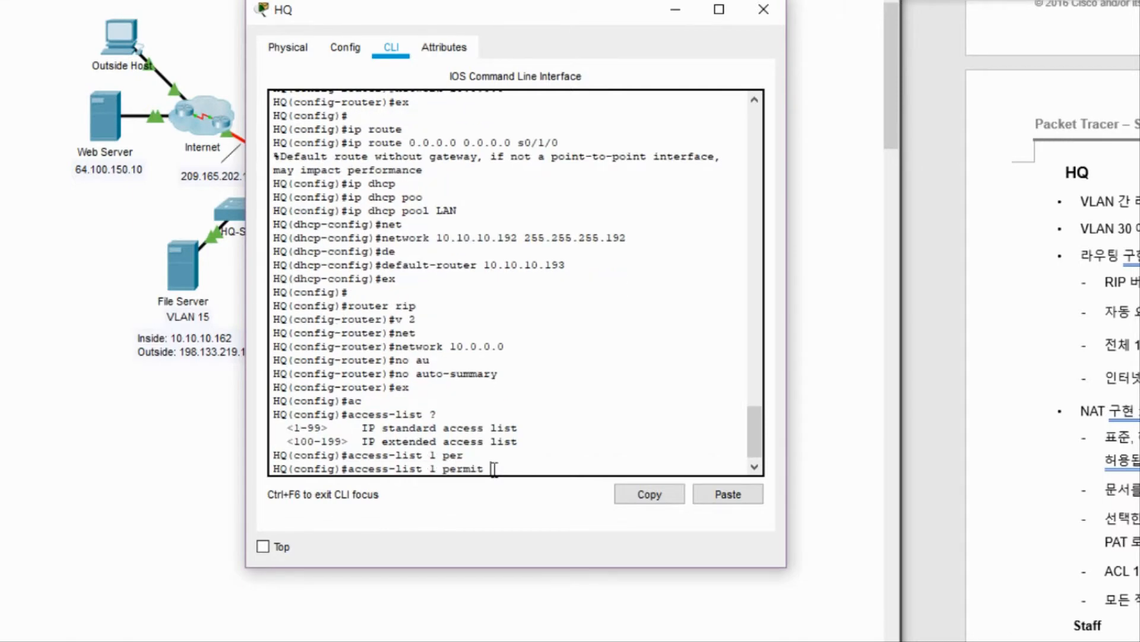
type("10.0.0.0 ?")
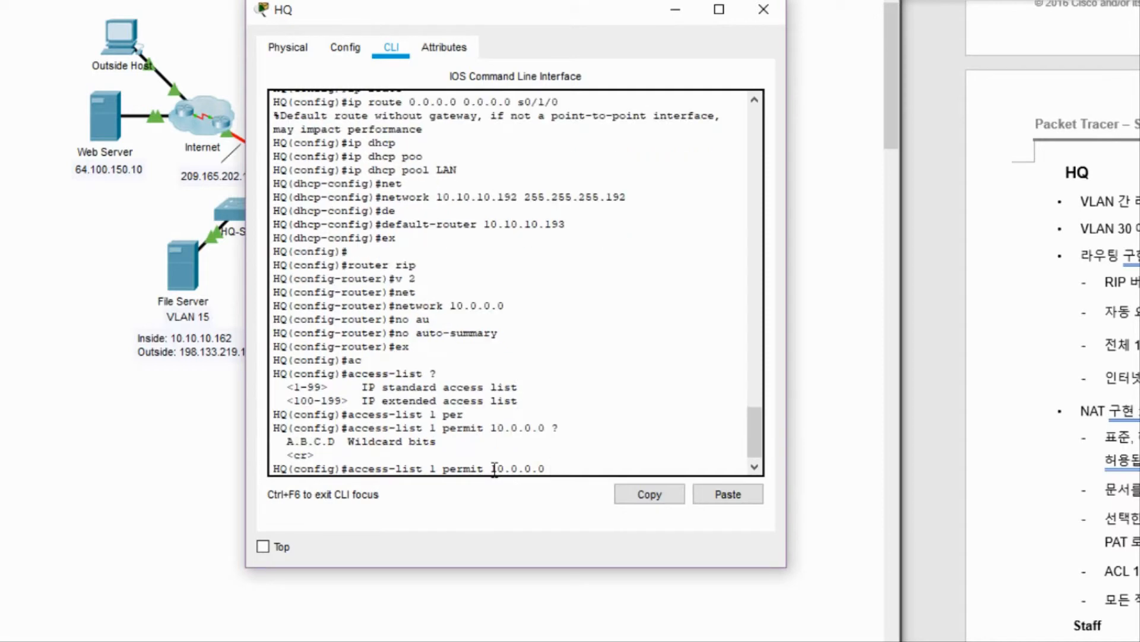
type("0.255.255.255")
key("Return")
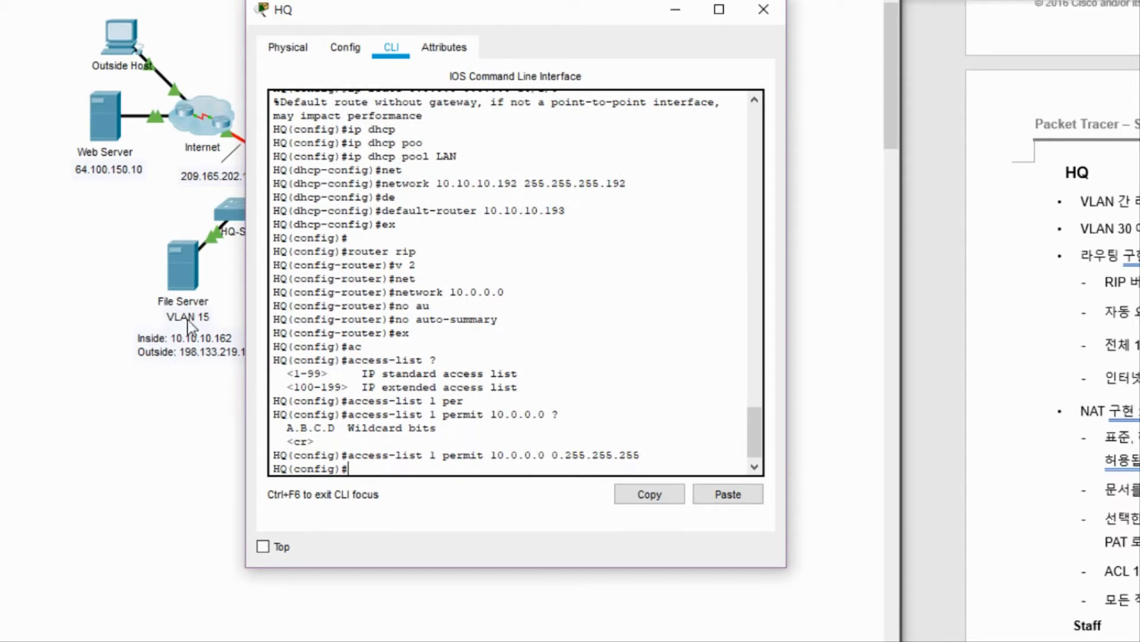
left_click_drag(485, 11, 522, 11)
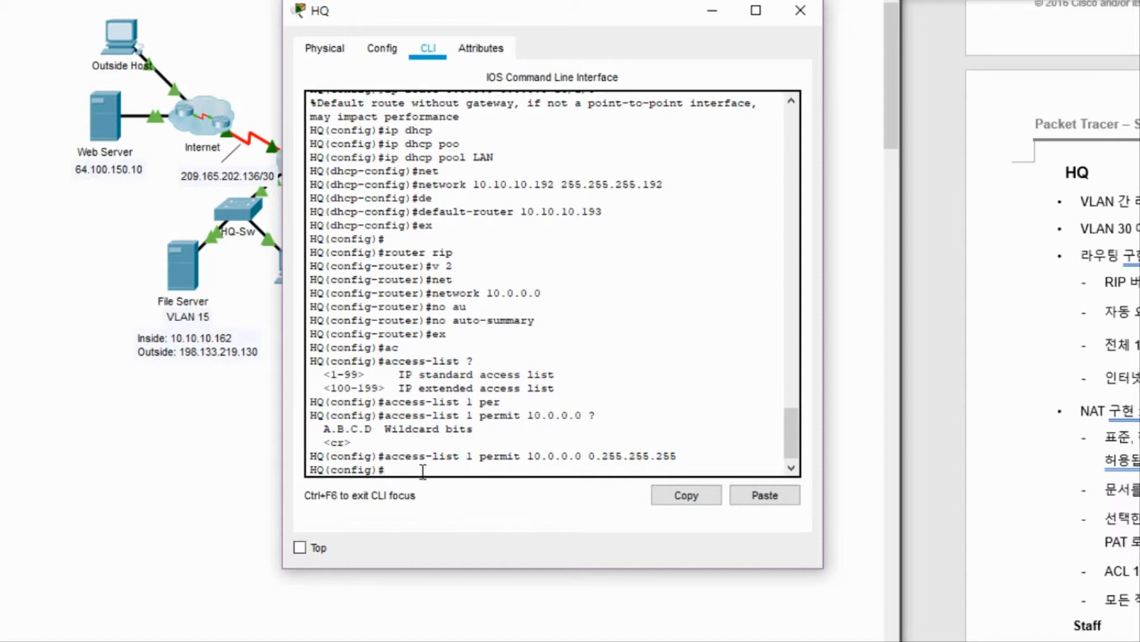
Enter ip nat inside source static 10.10.10.162 198.133.219.130 for the File Server.
type("ip nat")
key("Tab")
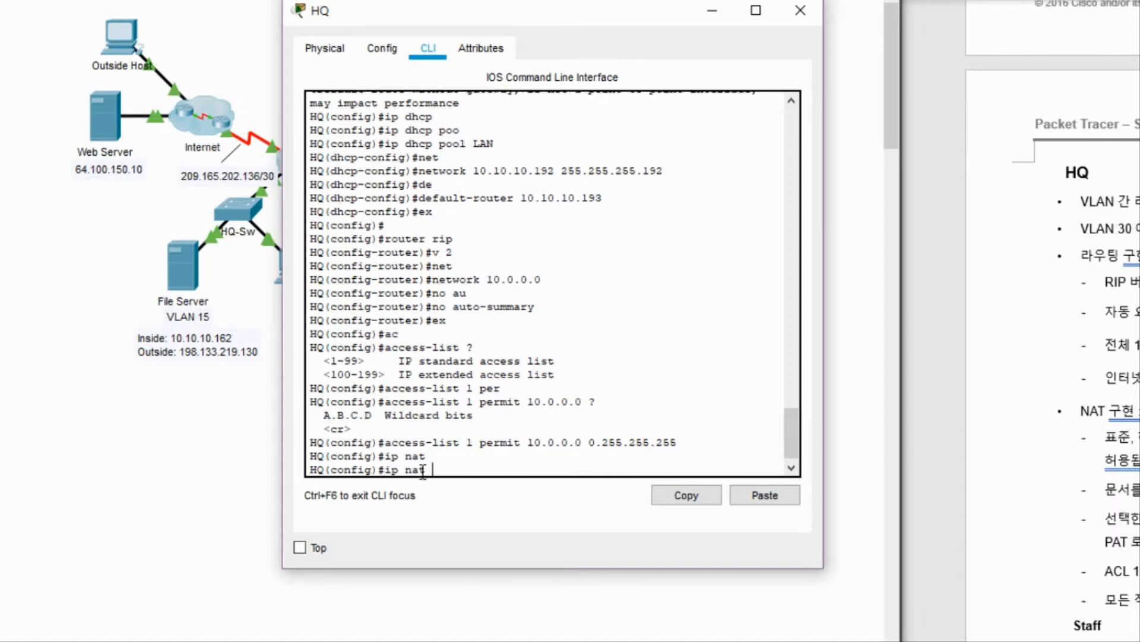
type("so")
key("Tab")
key("BackSpace")
key("BackSpace")
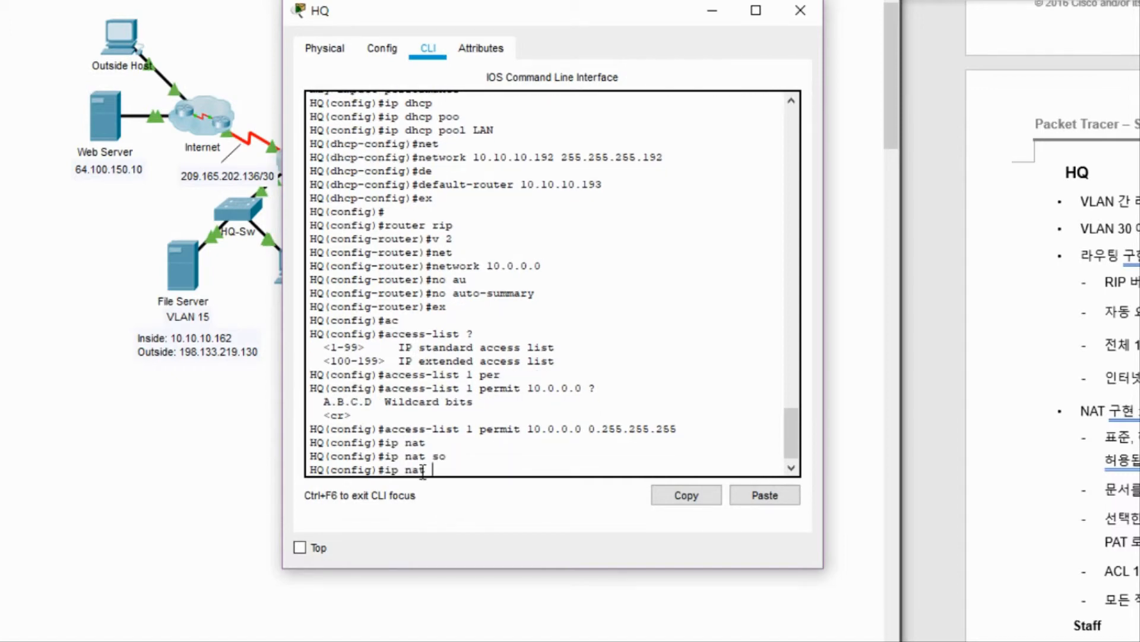
type("?")
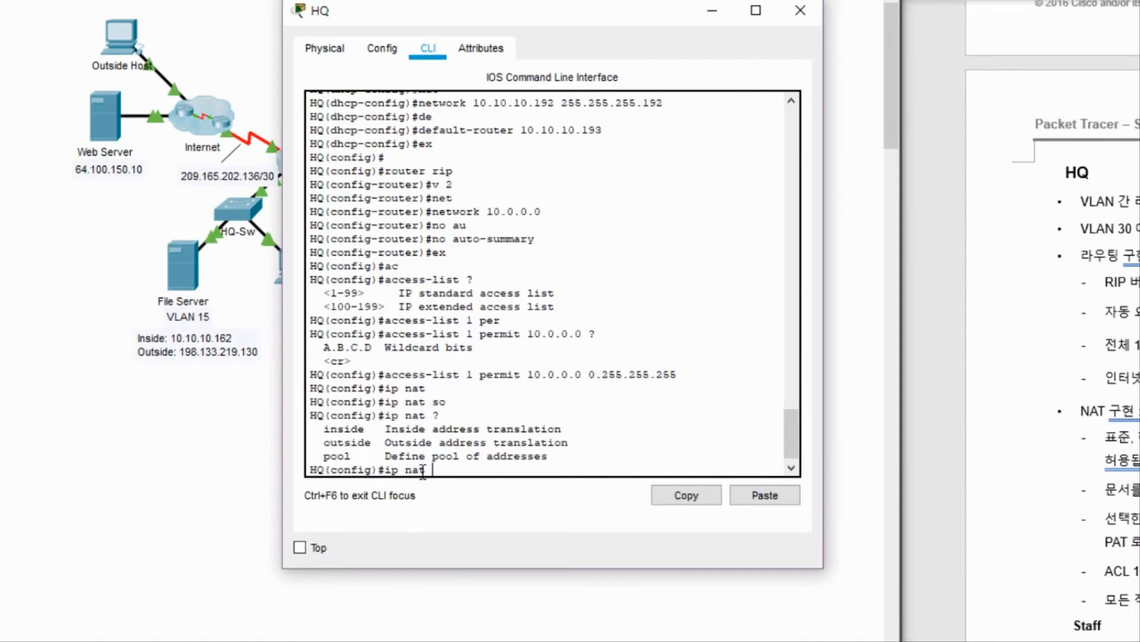
type("in")
key("Tab")
type("so")
key("Tab")
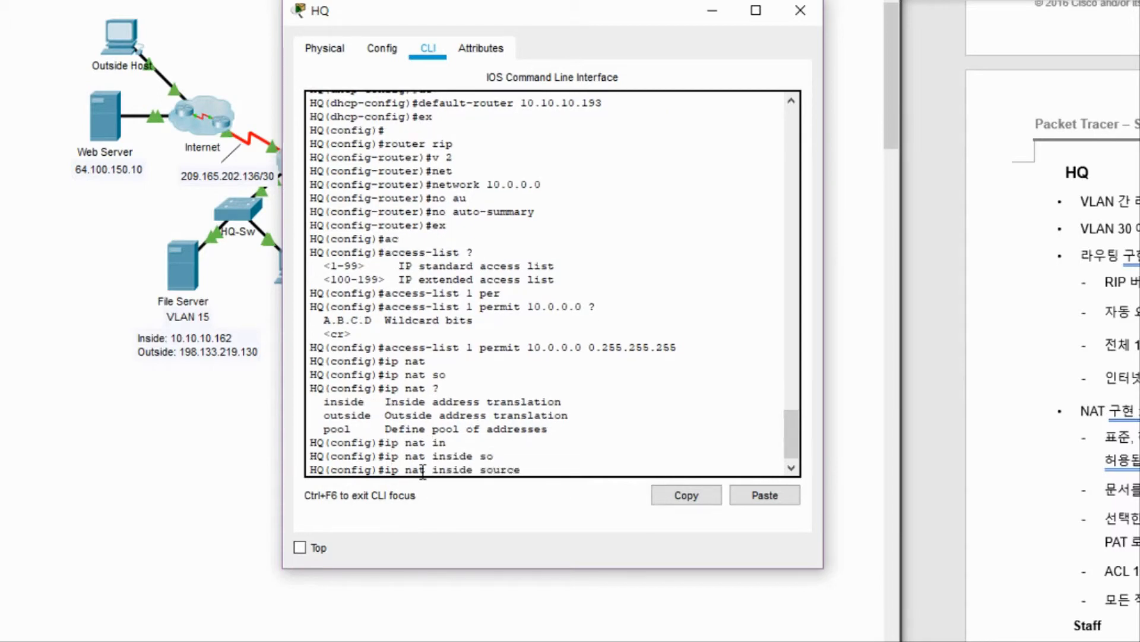
type("st")
key("Tab")
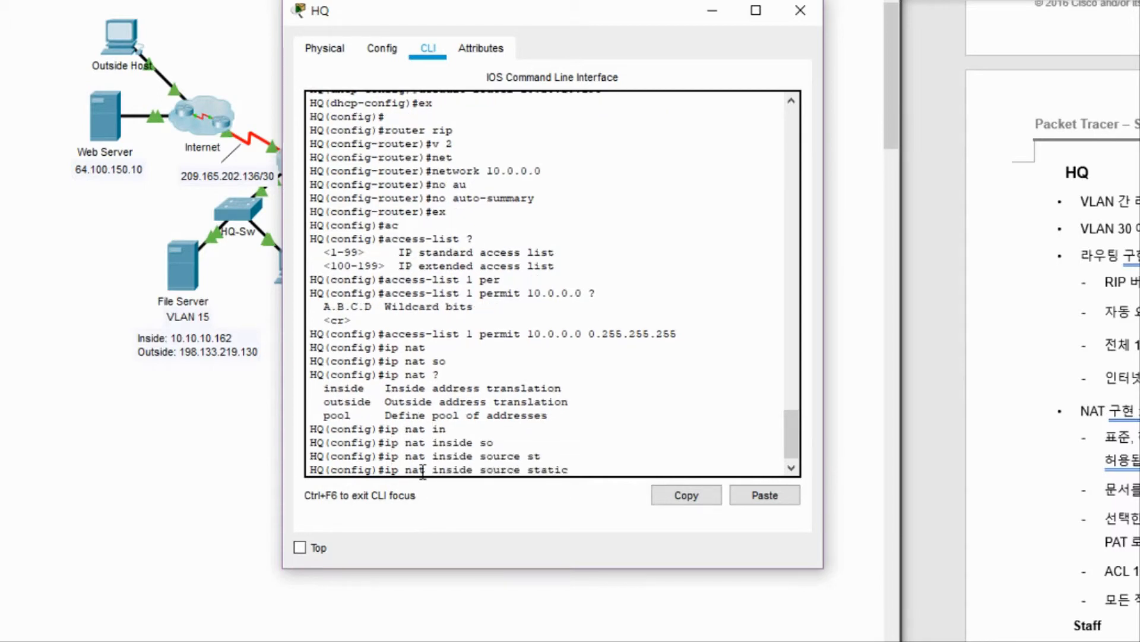
type("10.10.10.162 198.13")
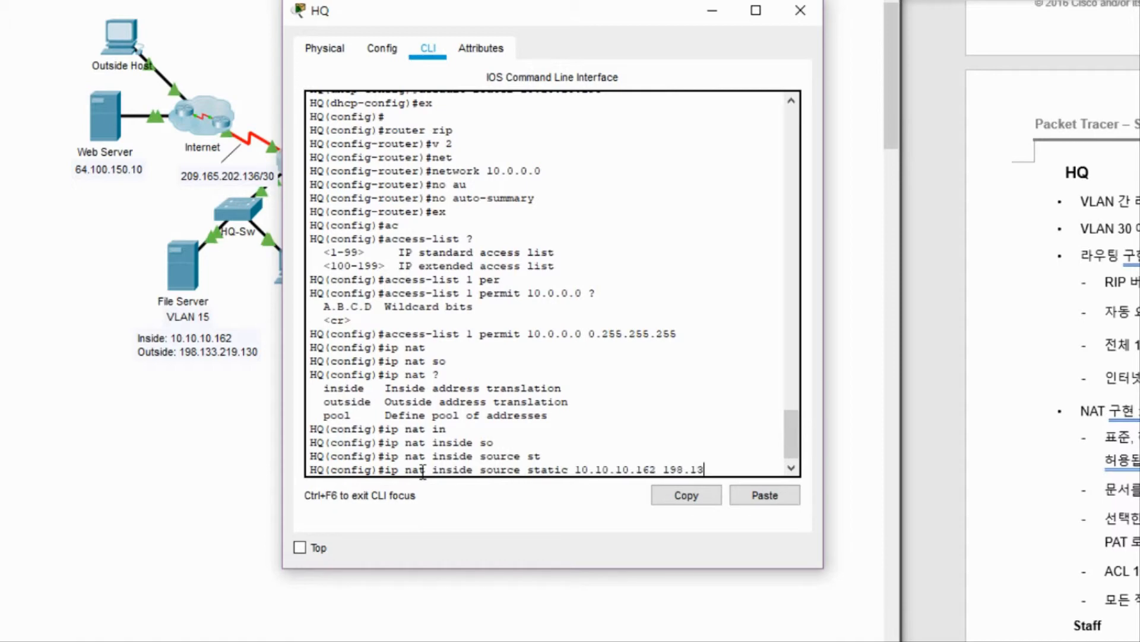
type("3.219.130")
key("Return")
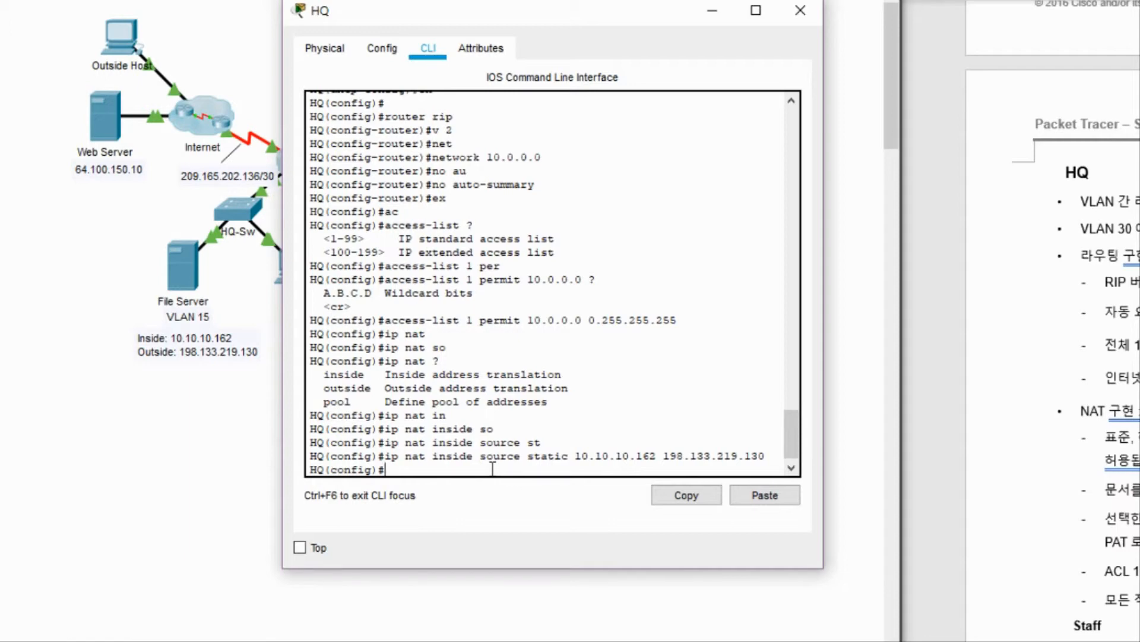
Enter ip nat pool AN 192.133.219.128 192.133.219.129 netmask 255.255.255.252.
type("ip nat")
key("BackSpace")
key("BackSpace")
key("BackSpace")
type("nat")
key("Tab")
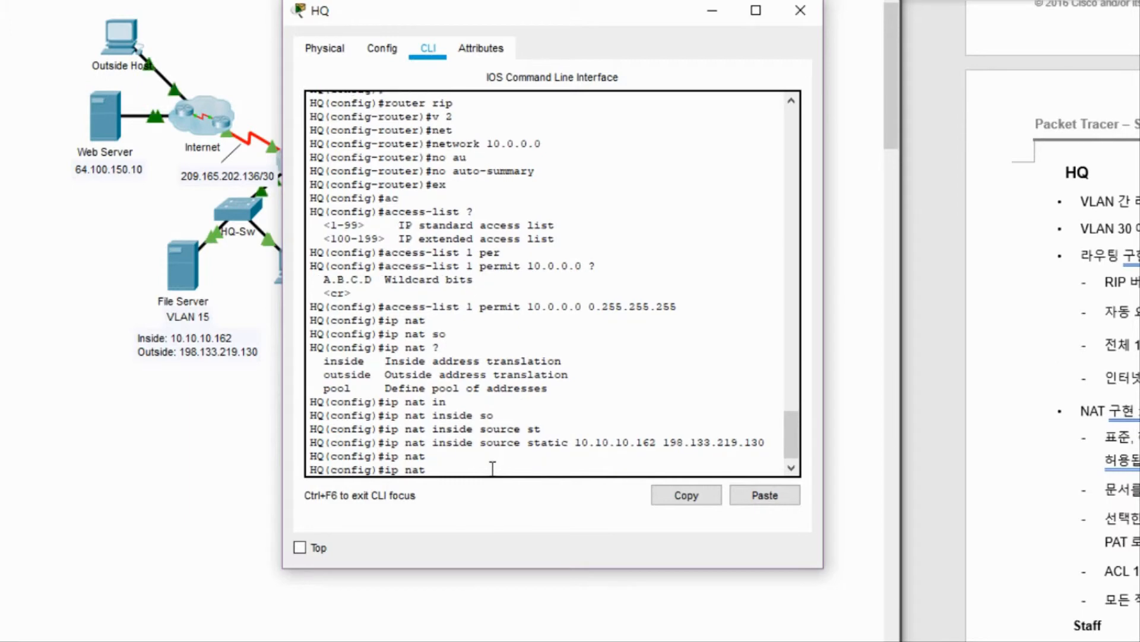
type("poo")
key("Tab")
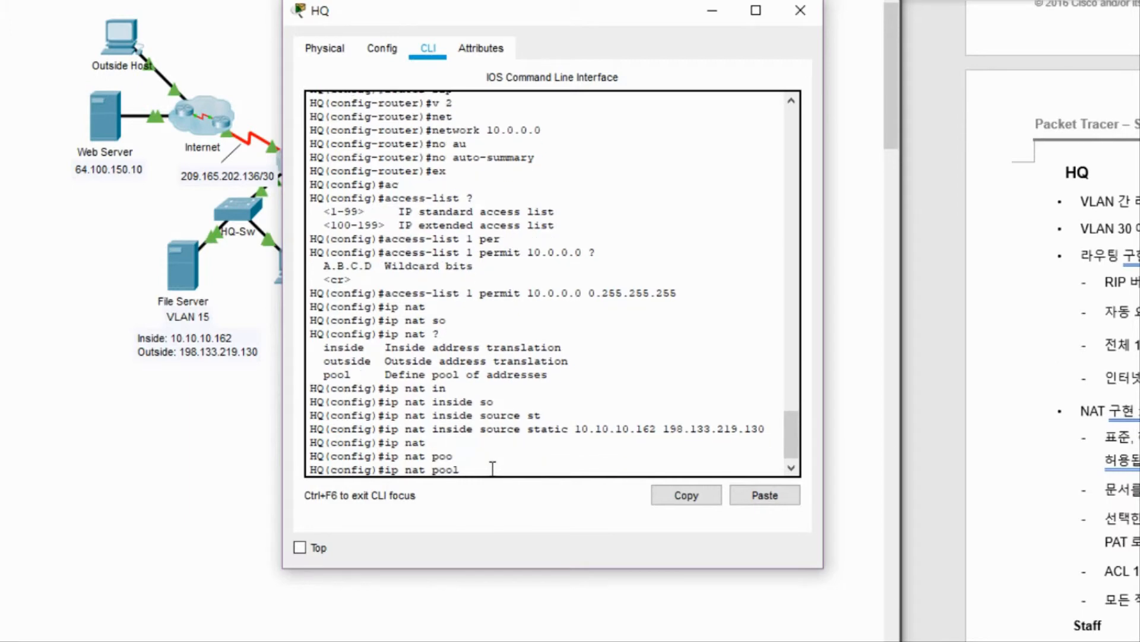
type("AN 192.133.219.128 192.133")
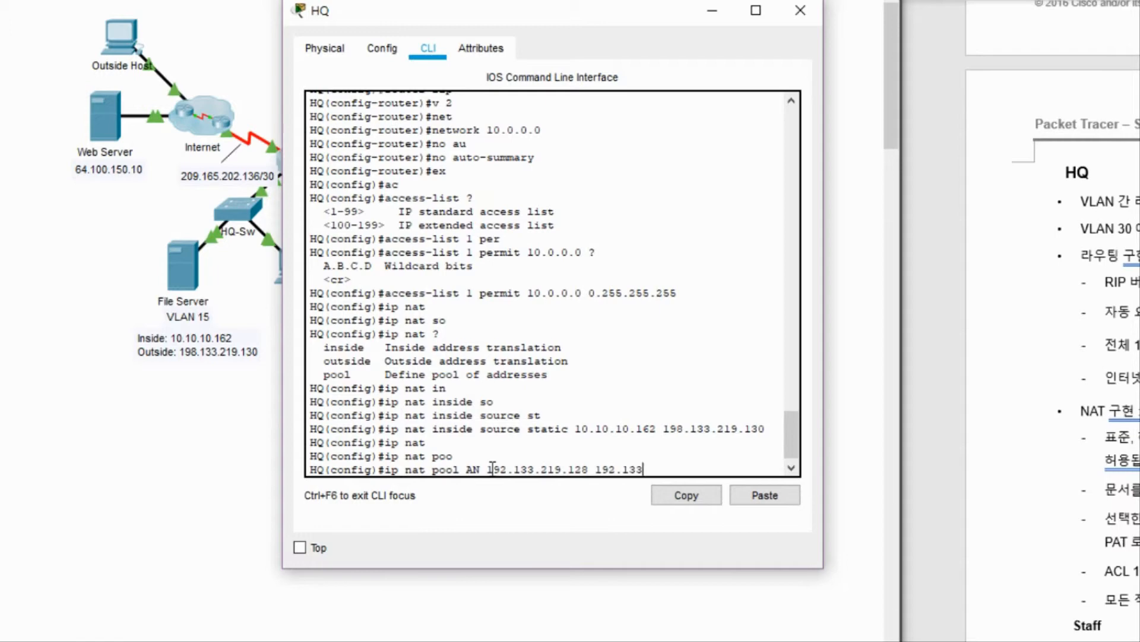
type(".219.12")
type("9 net")
key("Tab")
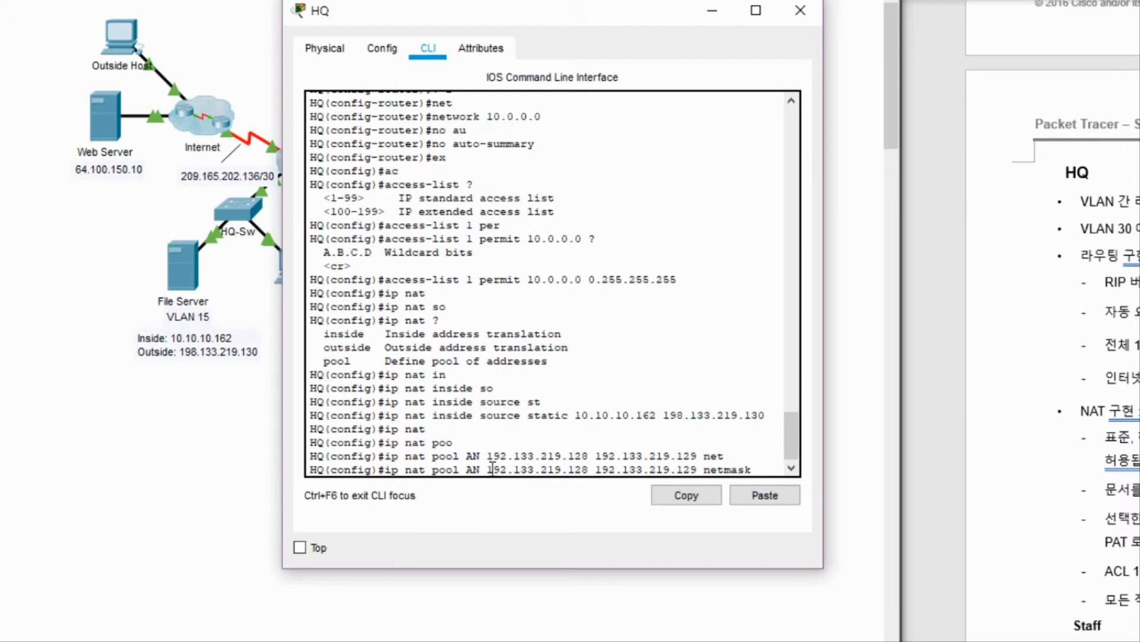
type("255.255.255.252")
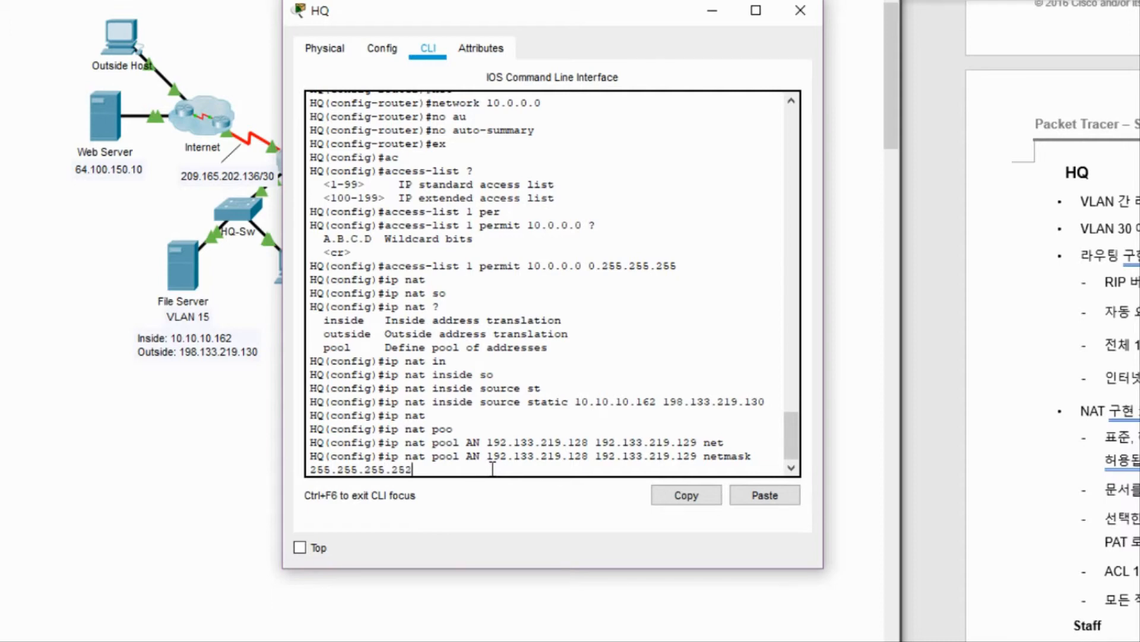
key("Return")
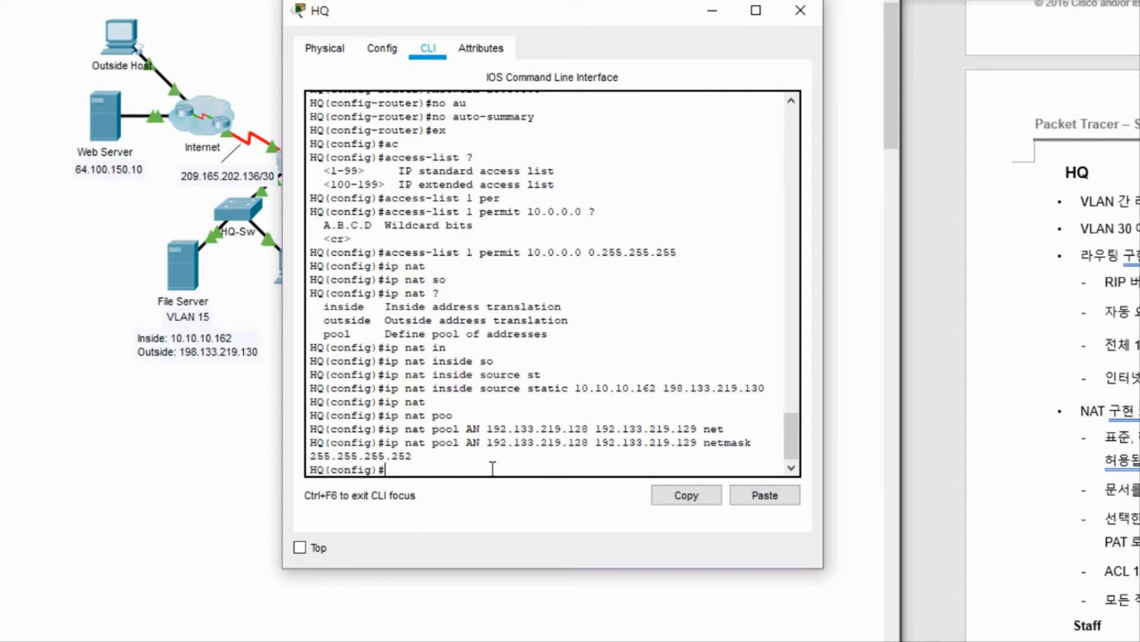
Enter ip nat inside source list 1 pool AN overload on HQ.
type("ip ant")
key("Tab")
key("BackSpace")
key("BackSpace")
key("BackSpace")
type("nat")
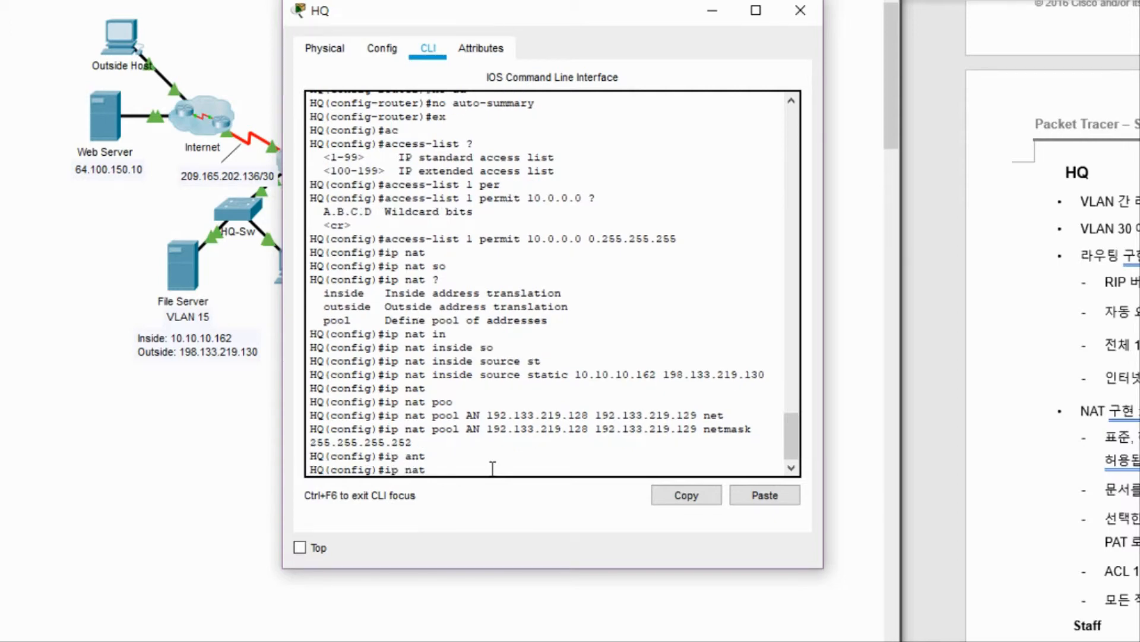
key("Tab")
type("in")
key("Tab")
type("so")
key("Tab")
type("l")
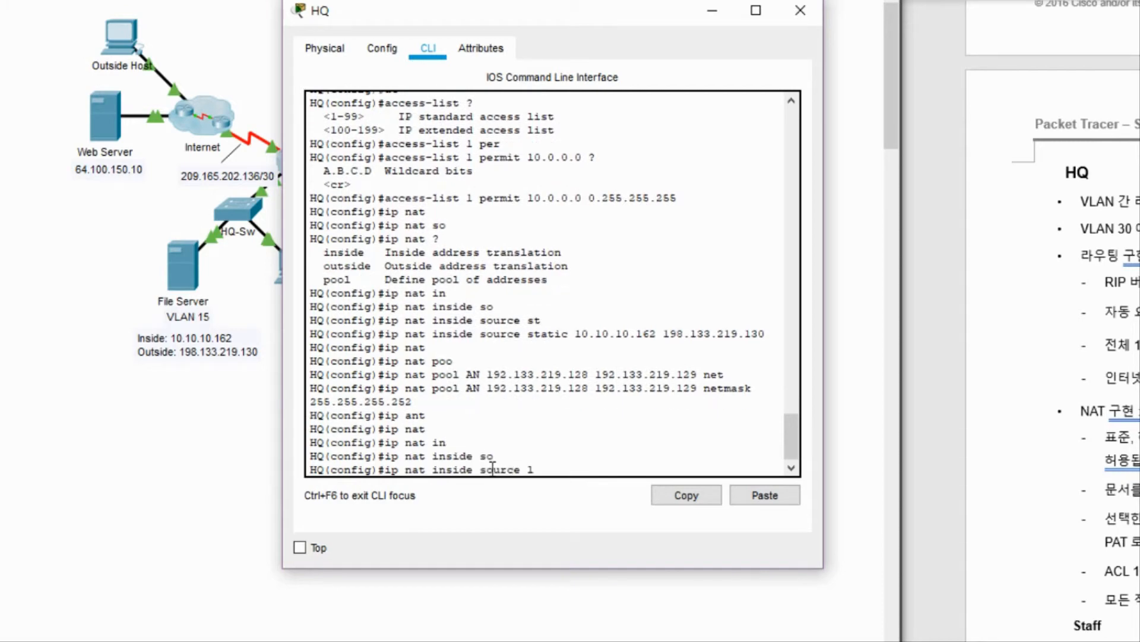
type("i")
key("Tab")
type("1 poo")
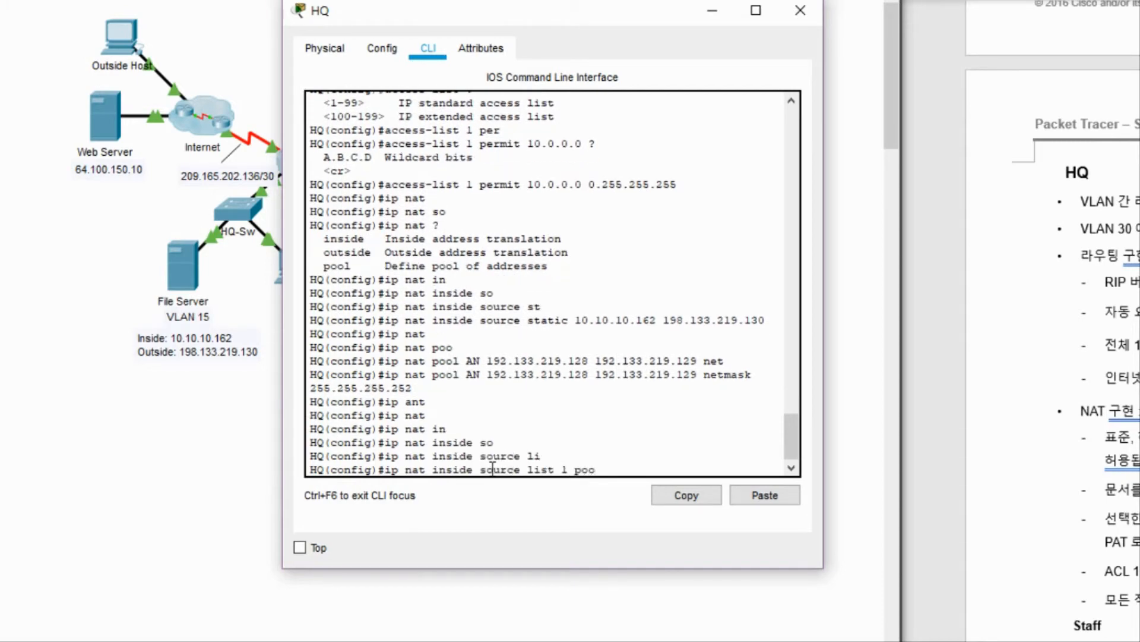
key("Tab")
type("AN")
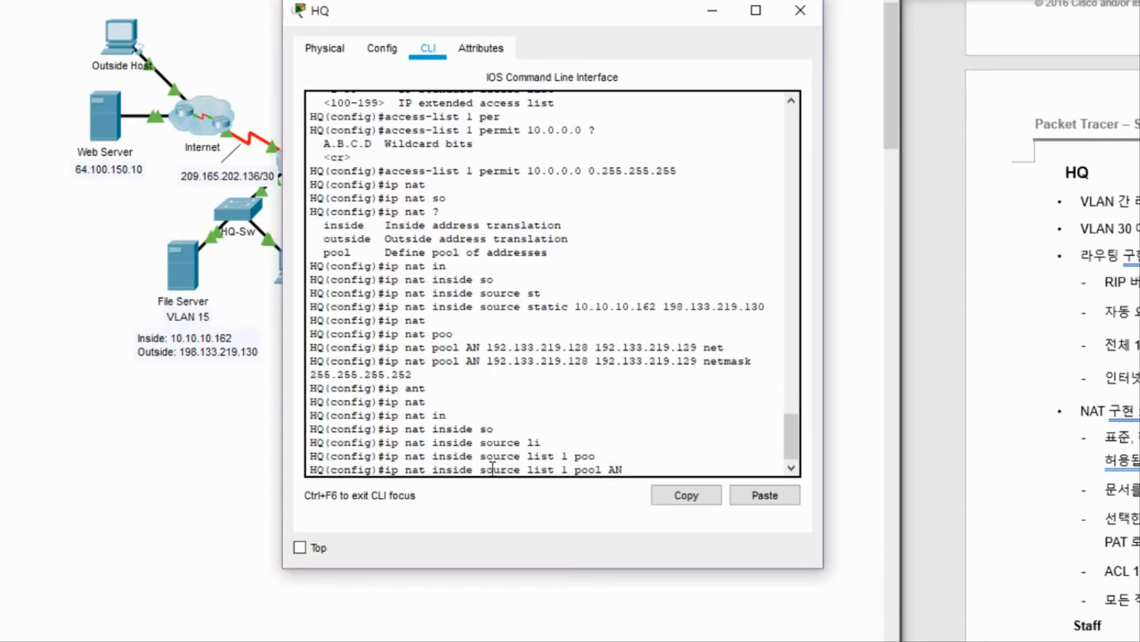
type(" ?")
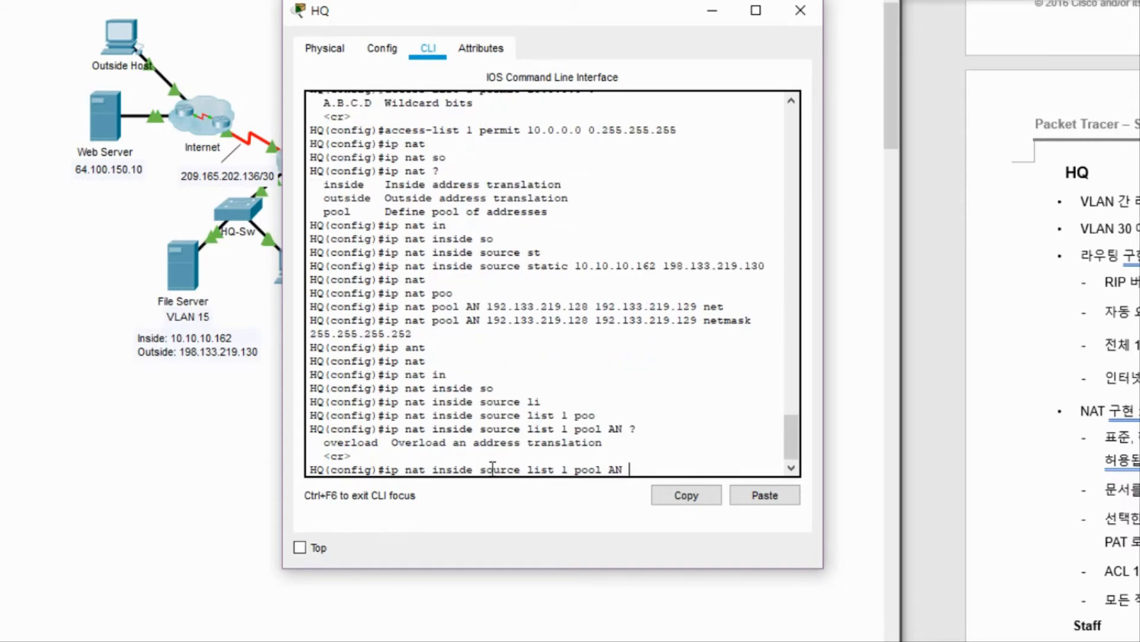
type("ov")
key("Tab")
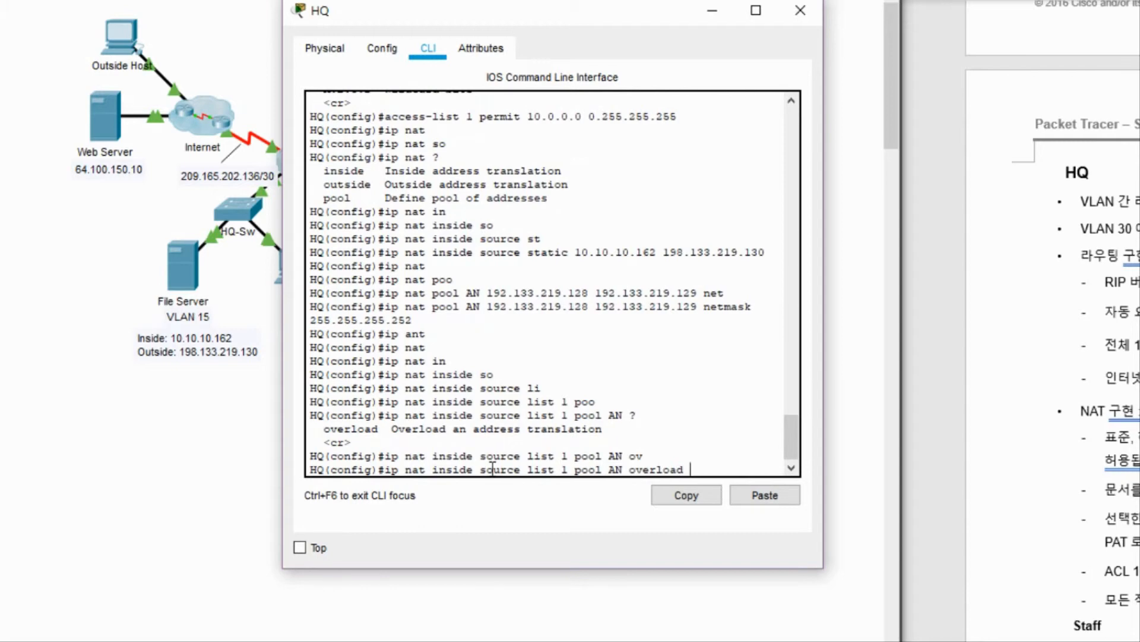
key("Return")
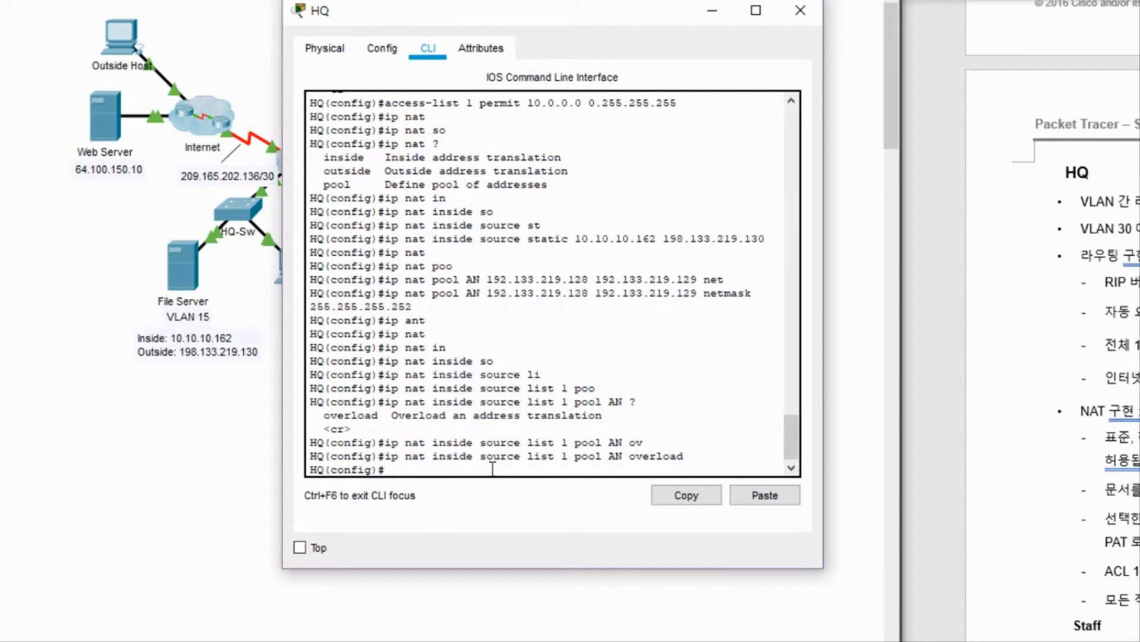
Close the HQ console, check HQ's port and link summary, then reopen its command line.
left_click(799, 10)
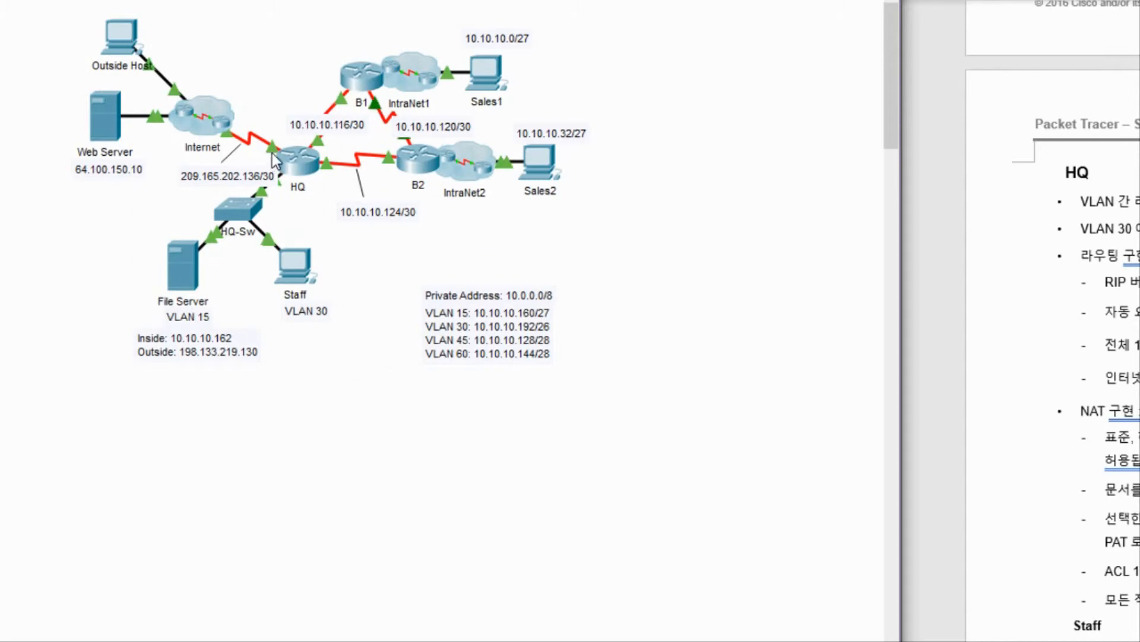
mouse_move(272, 152)
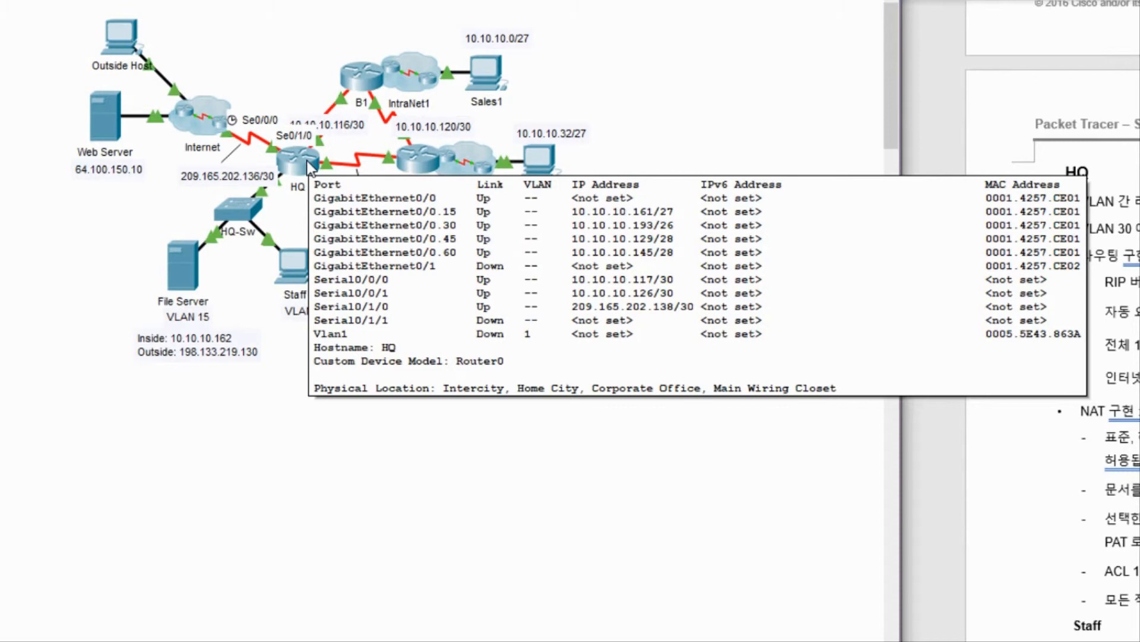
left_click(308, 166)
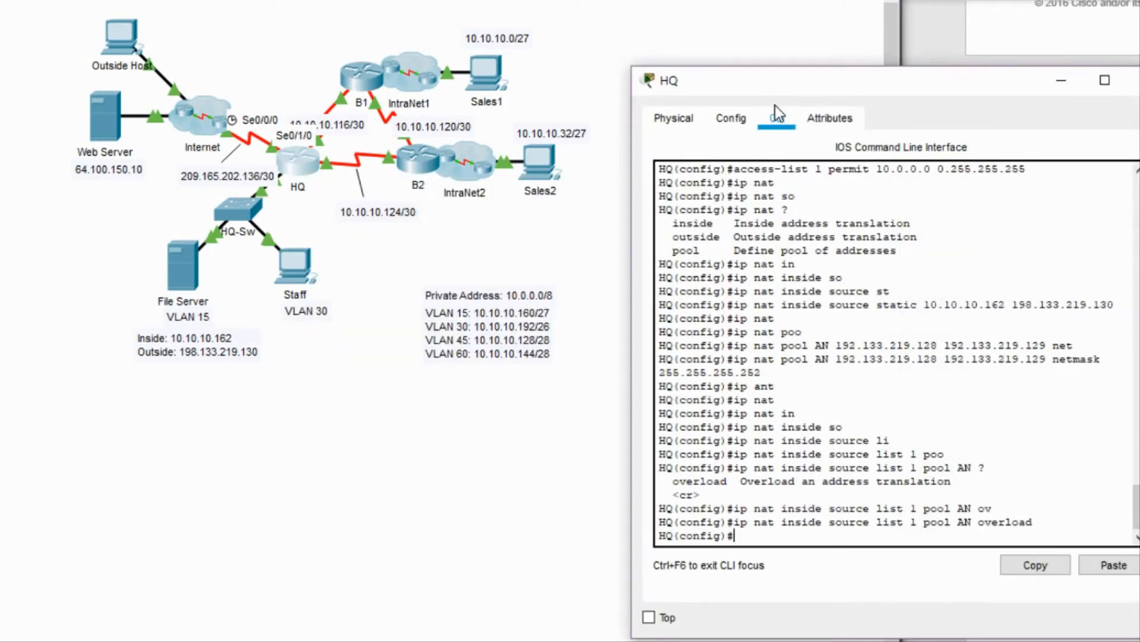
Set interface s0/1/0 as the NAT outside interface.
key("Return")
key("Return")
type("int s")
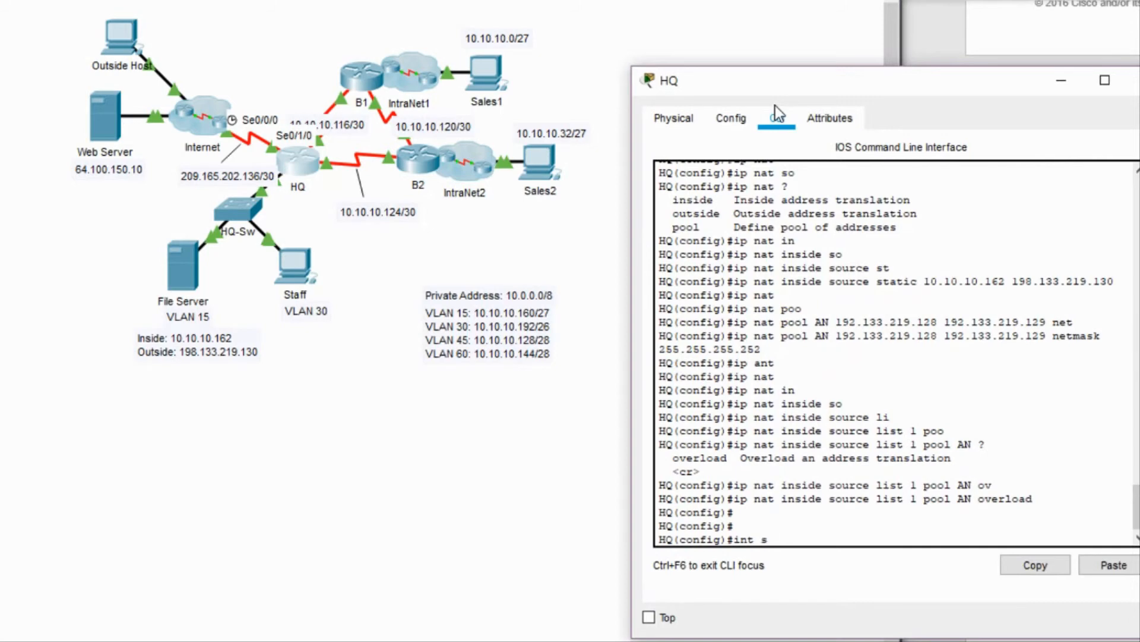
type("0/1/0")
key("Return")
type("ig-if)#i")
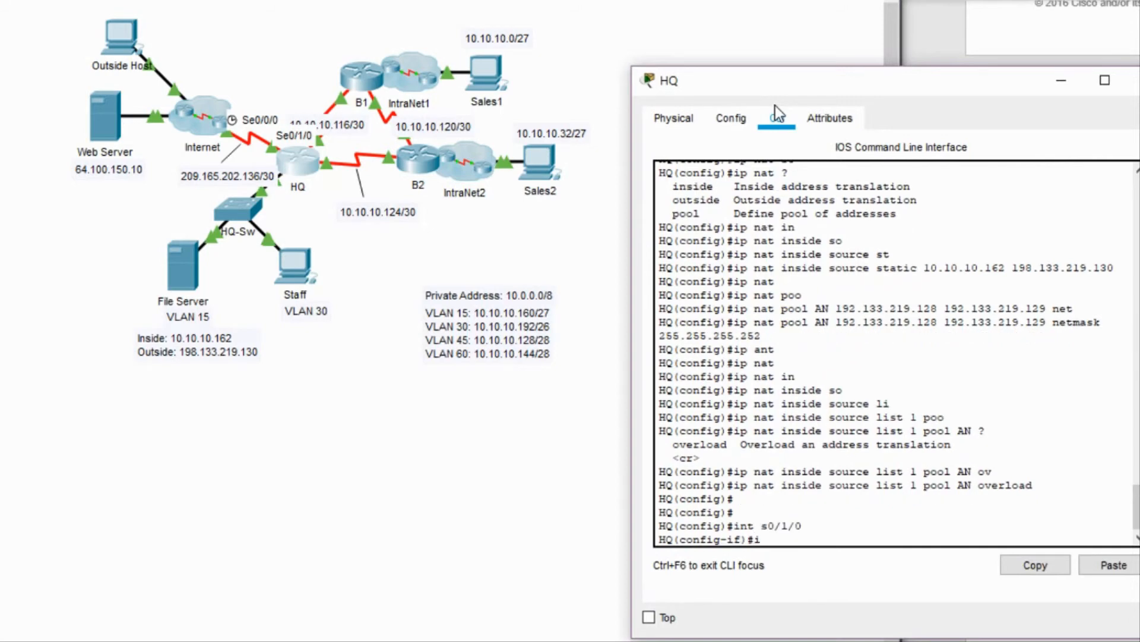
type("p nat")
key("Tab")
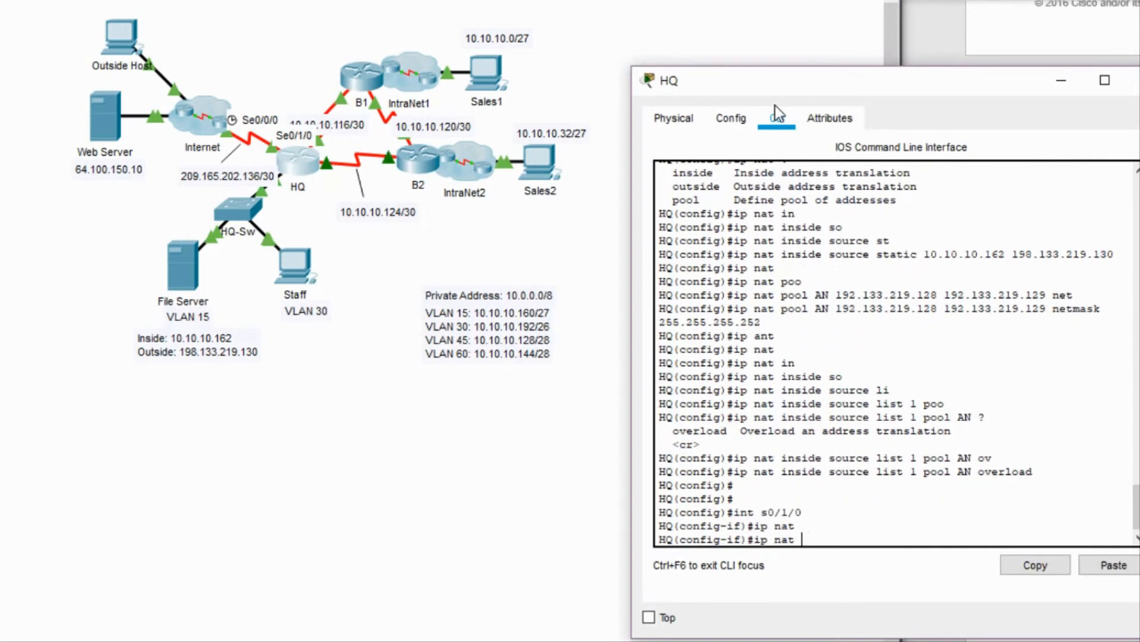
type("out")
key("Tab")
key("Return")
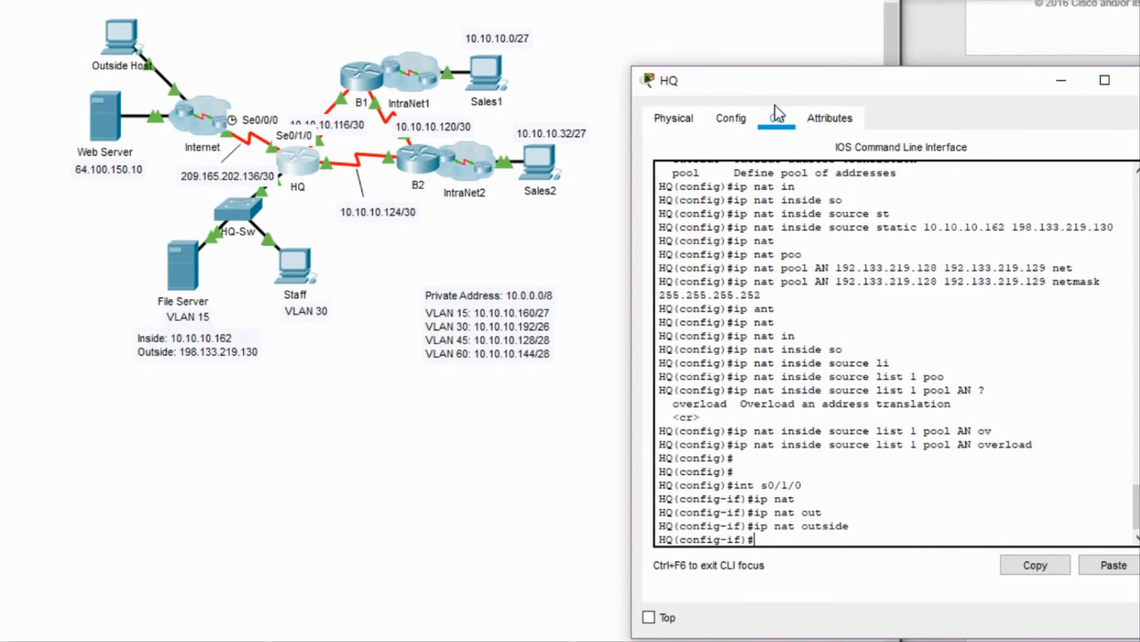
Mark serial interfaces s0/0/0 and s0/0/1 as NAT inside.
type("int s0/0/0")
key("Return")
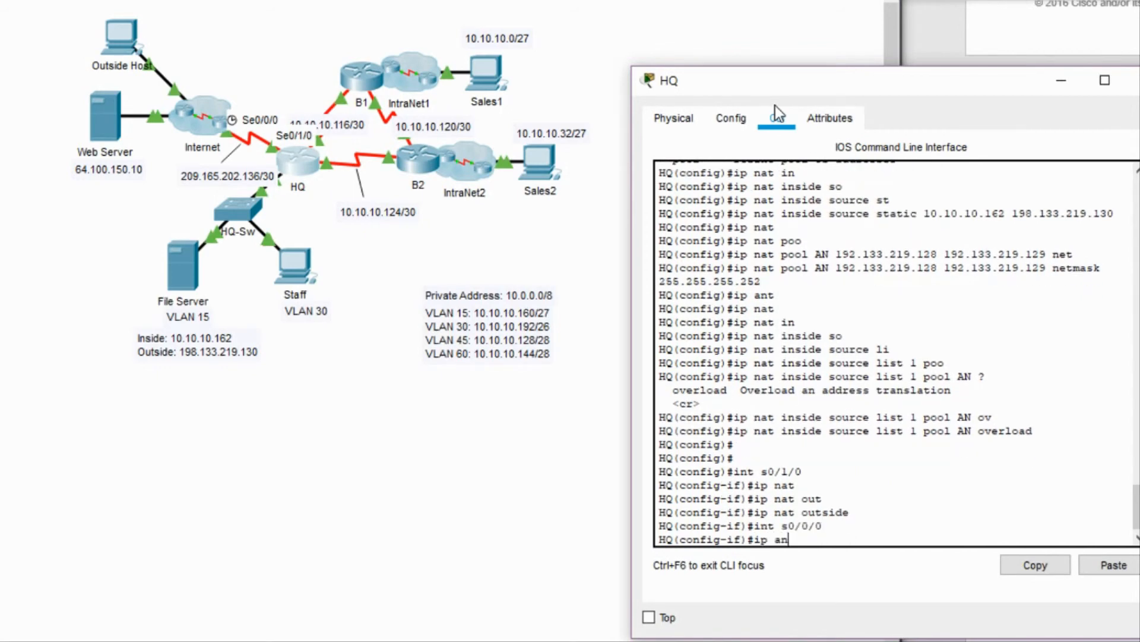
type("nat")
key("Tab")
type("in")
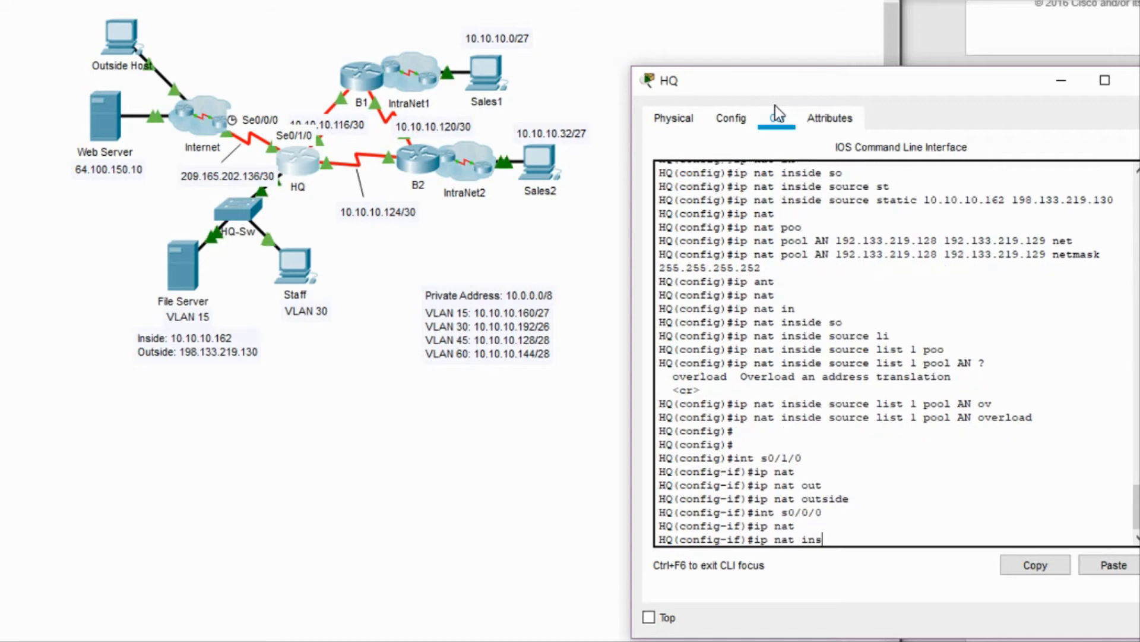
key("Tab")
key("Return")
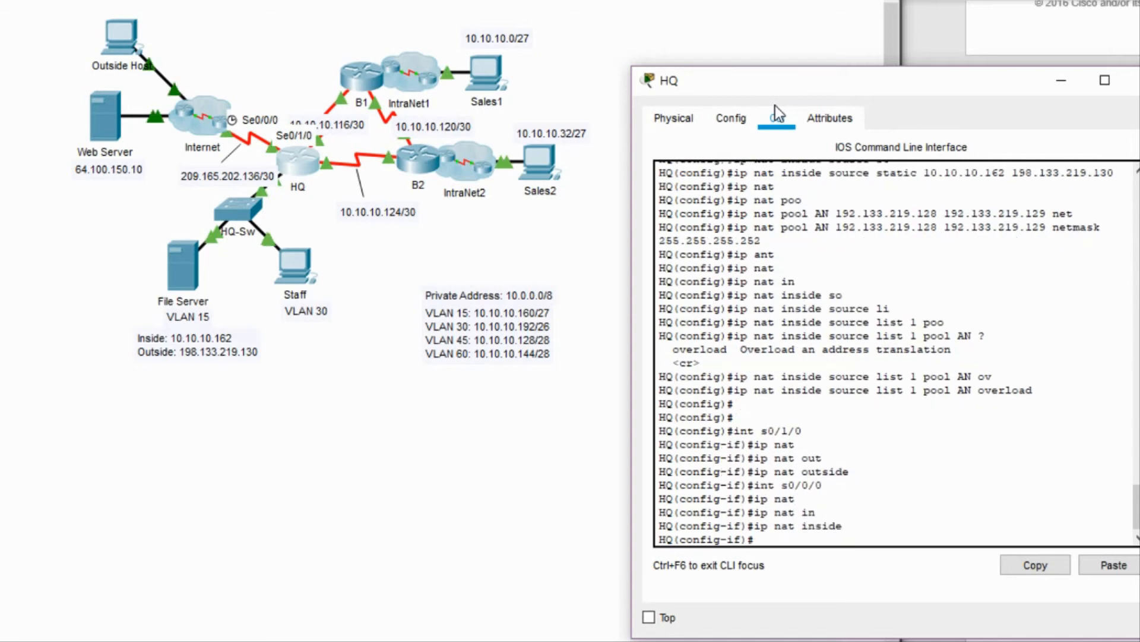
type("int s0/0/1")
key("Return")
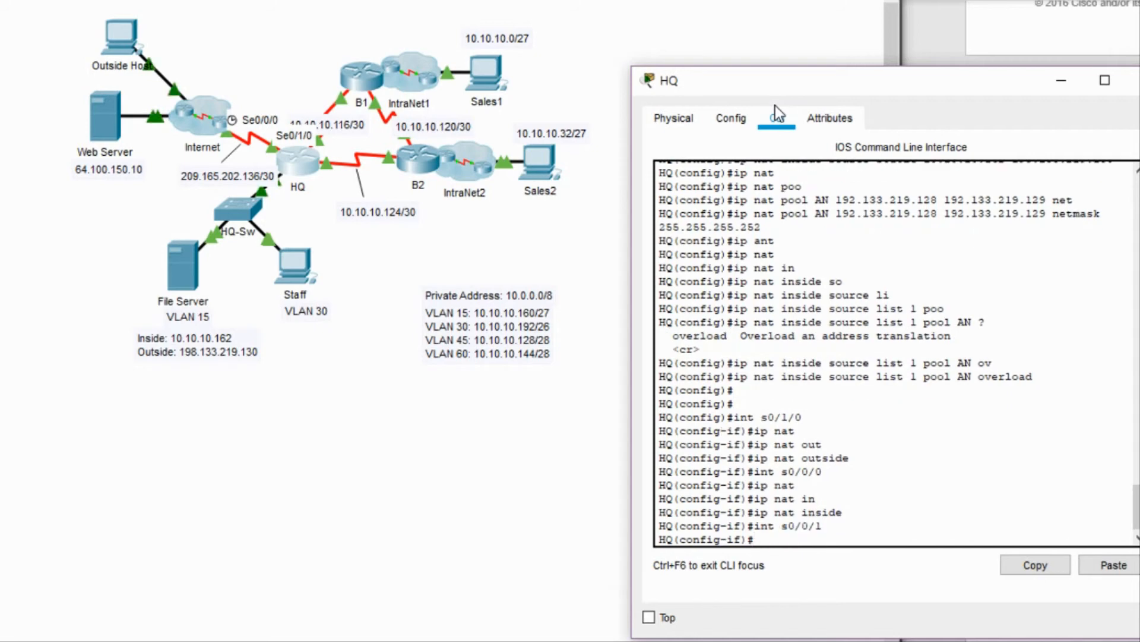
type("ip nat in")
key("Tab")
key("Return")
Mark subinterfaces g0/0.15 and g0/0.30 as NAT inside.
type("in")
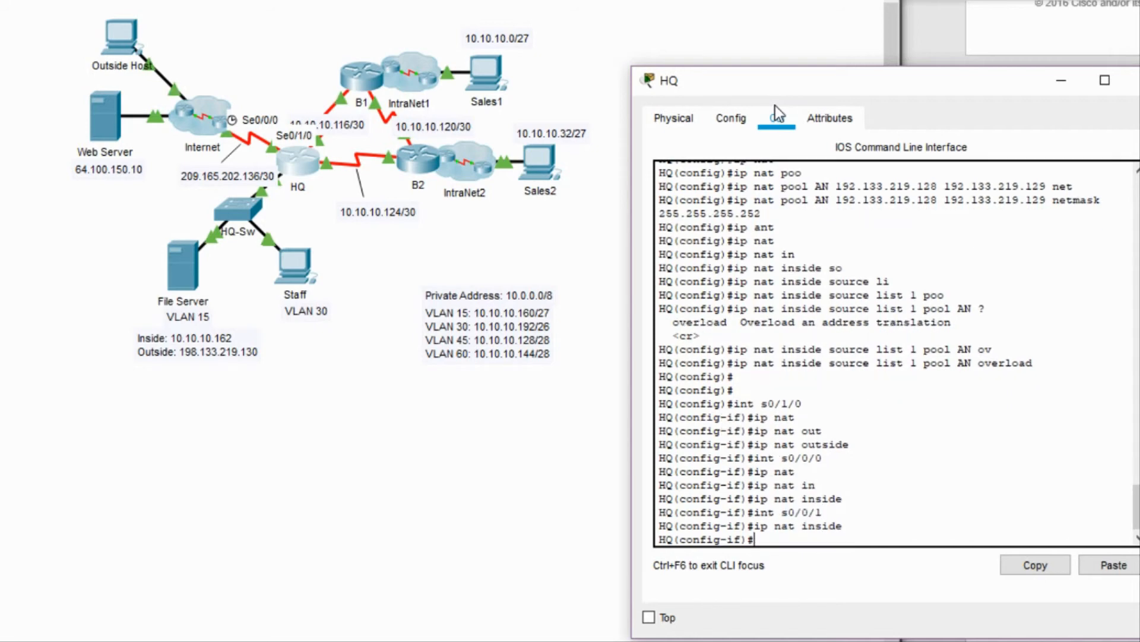
type("t g0/0.15")
key("Return")
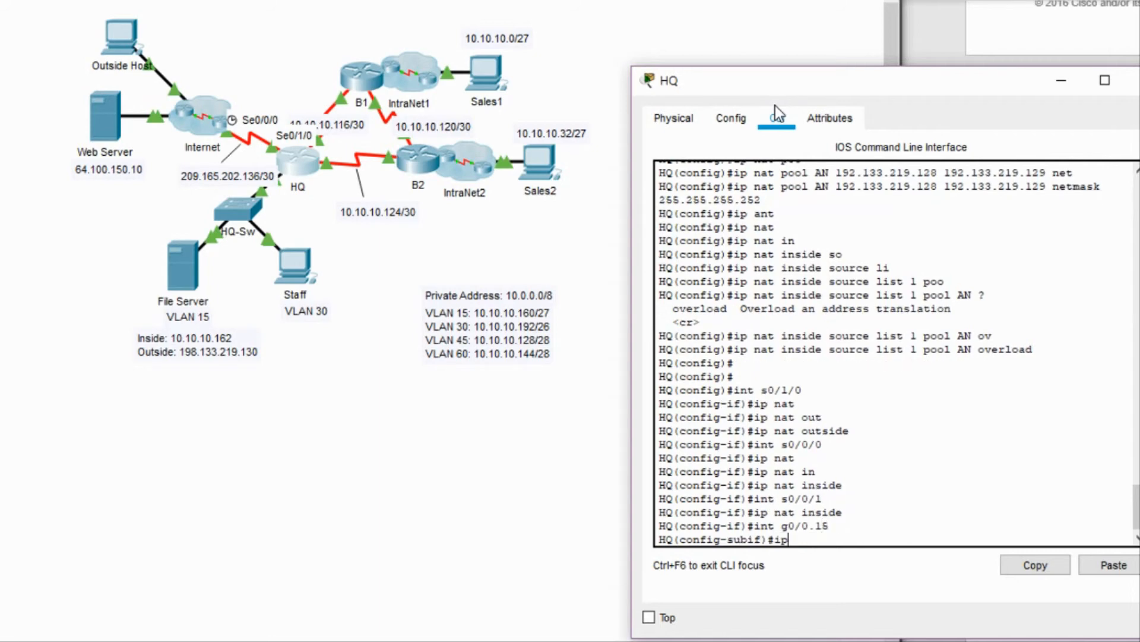
type("ip an")
key("BackSpace")
key("BackSpace")
type("nat")
key("Tab")
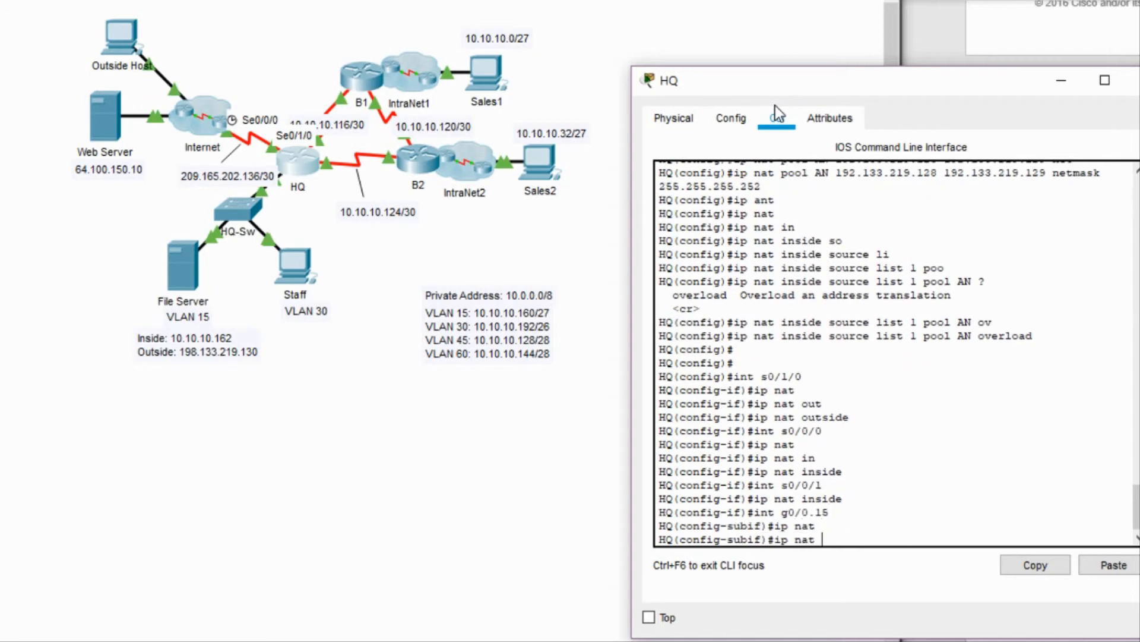
type("in")
key("Tab")
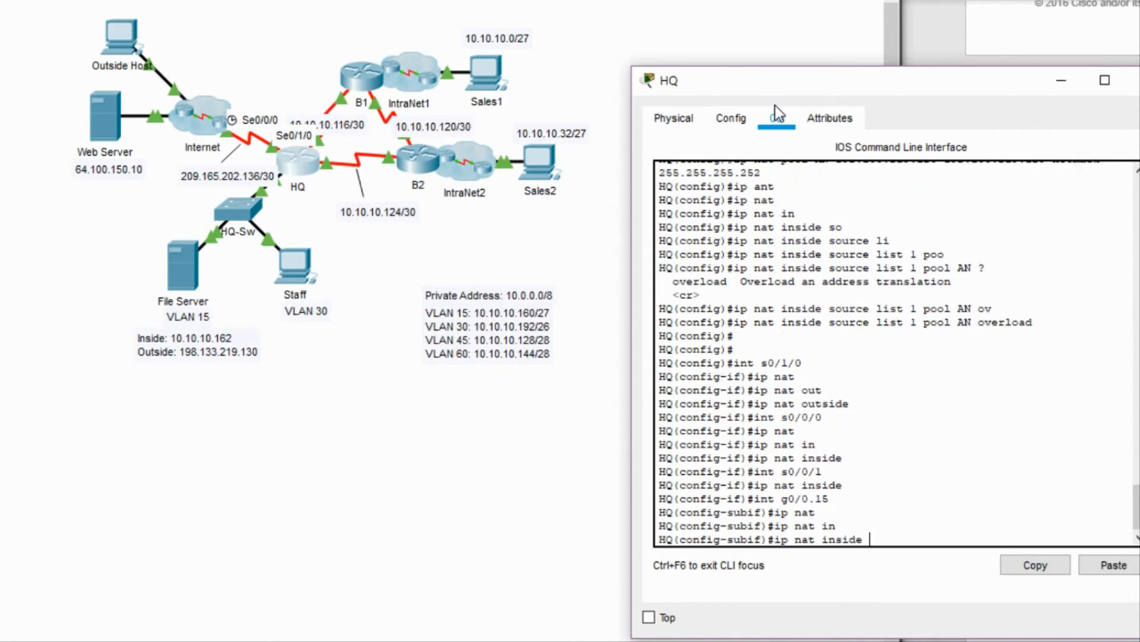
key("Tab")
key("Up")
key("BackSpace")
key("BackSpace")
type("30")
key("Return")
type("ip nat in")
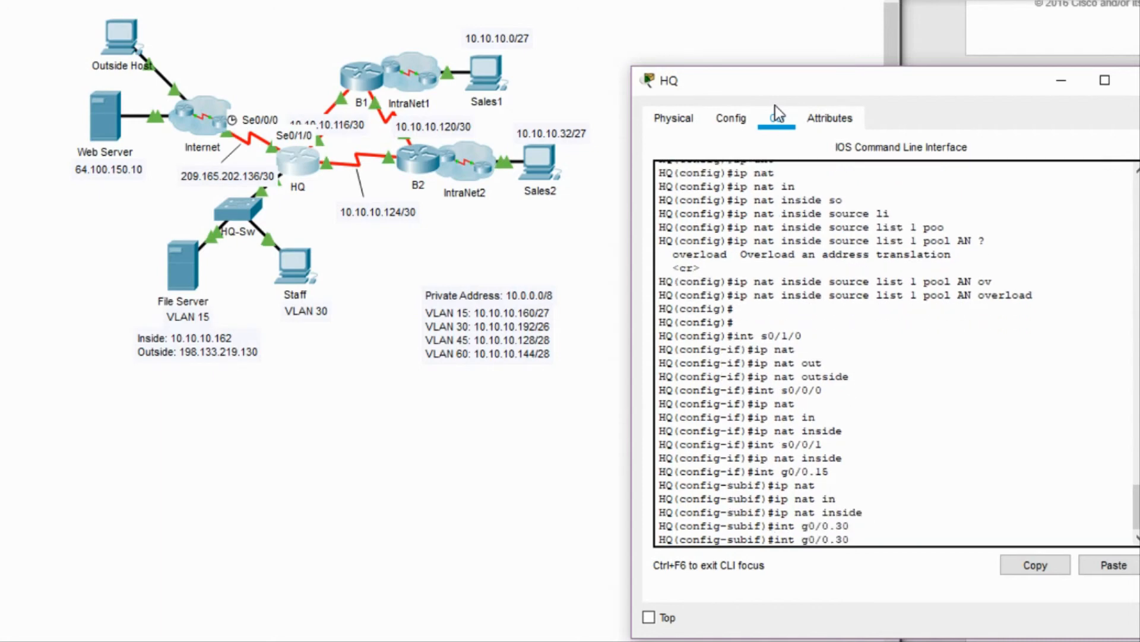
key("Tab")
key("Return")
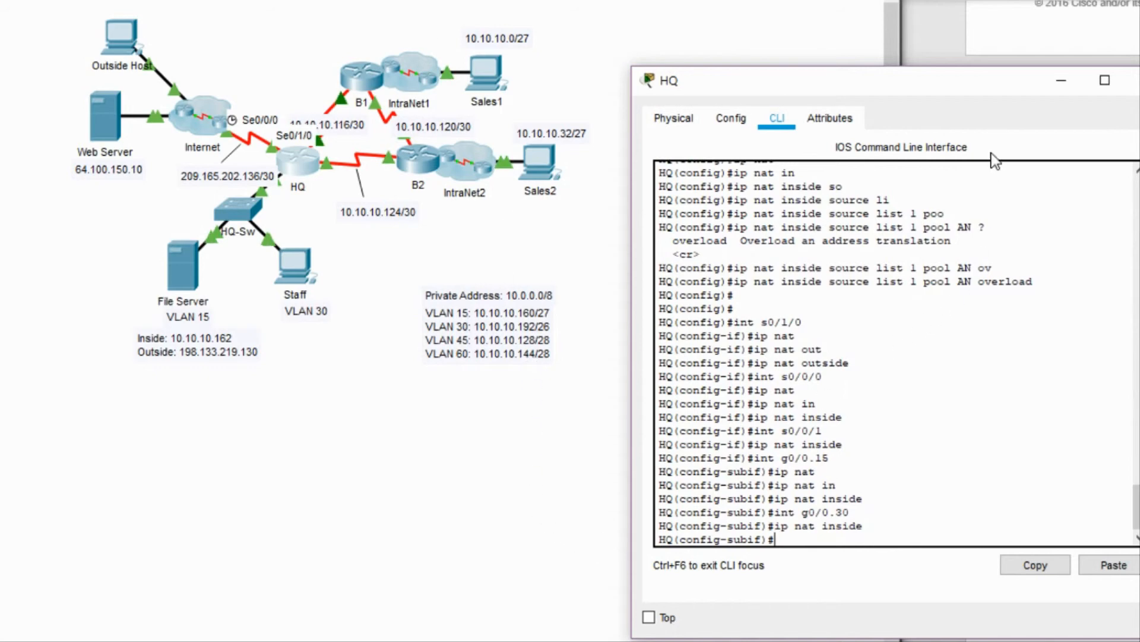
left_click_drag(872, 76, 640, 32)
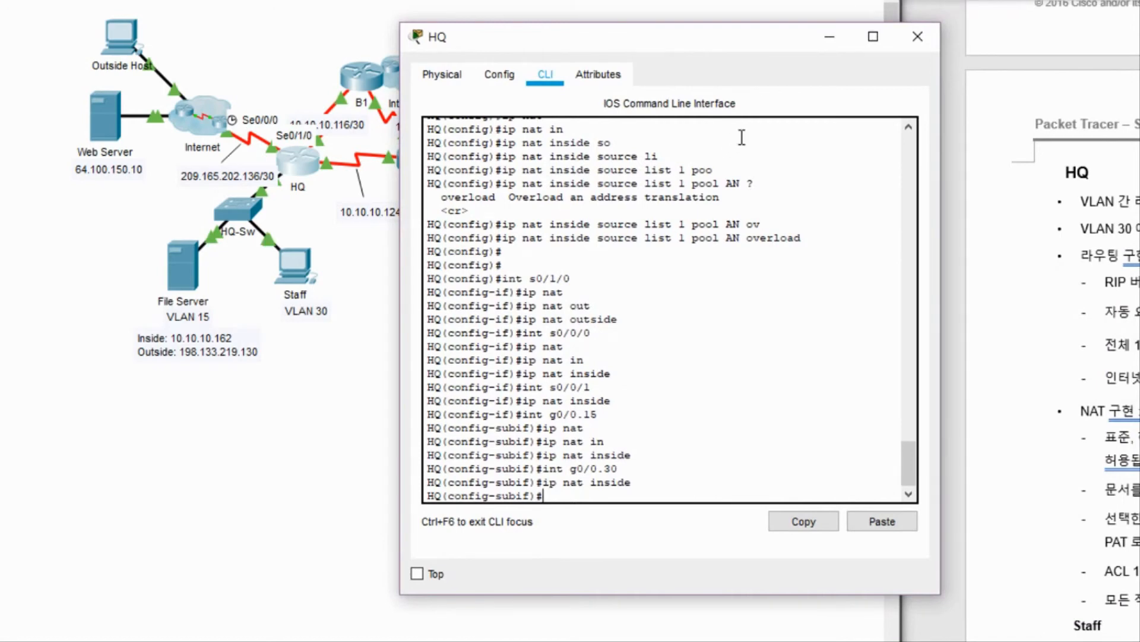
Close the HQ console and switch the Staff PC's IP configuration to DHCP.
left_click(915, 38)
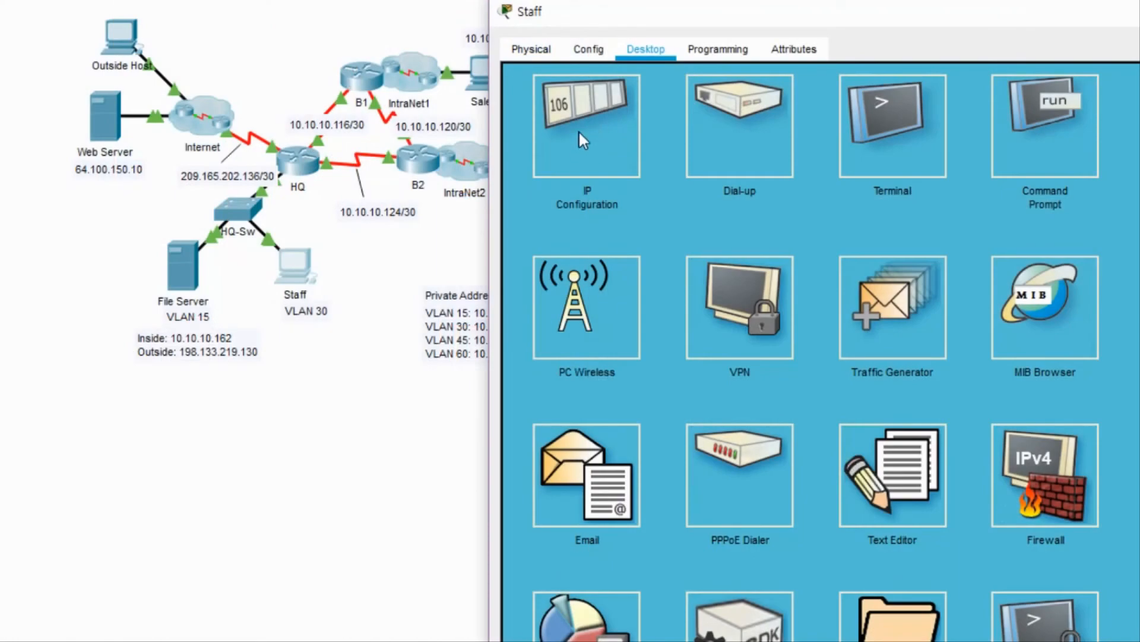
left_click(581, 133)
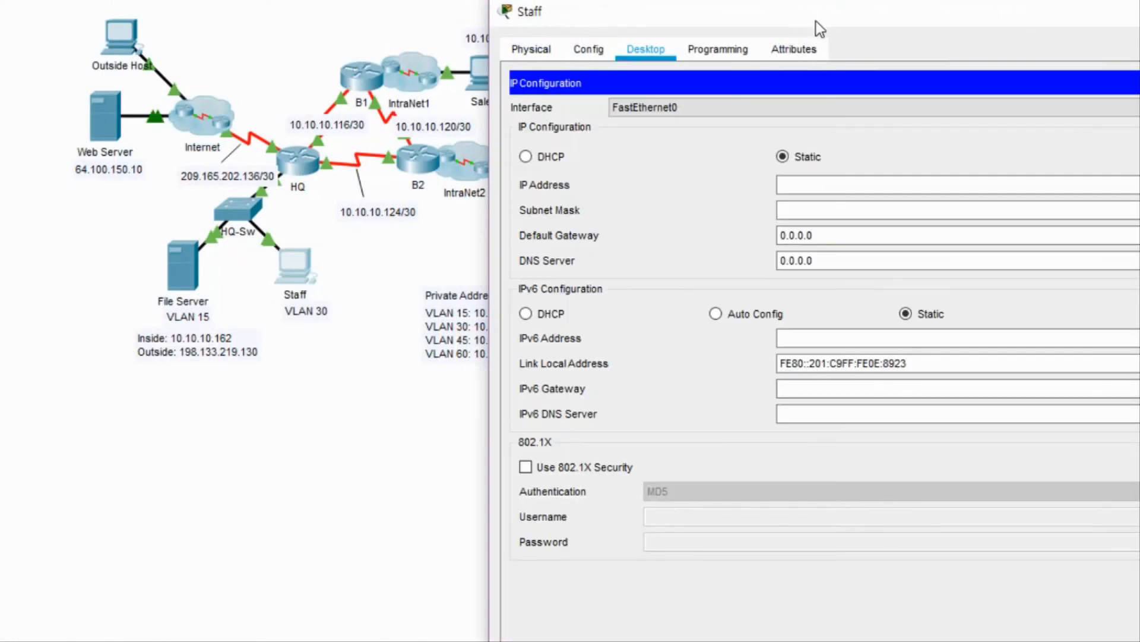
left_click_drag(817, 24, 541, 0)
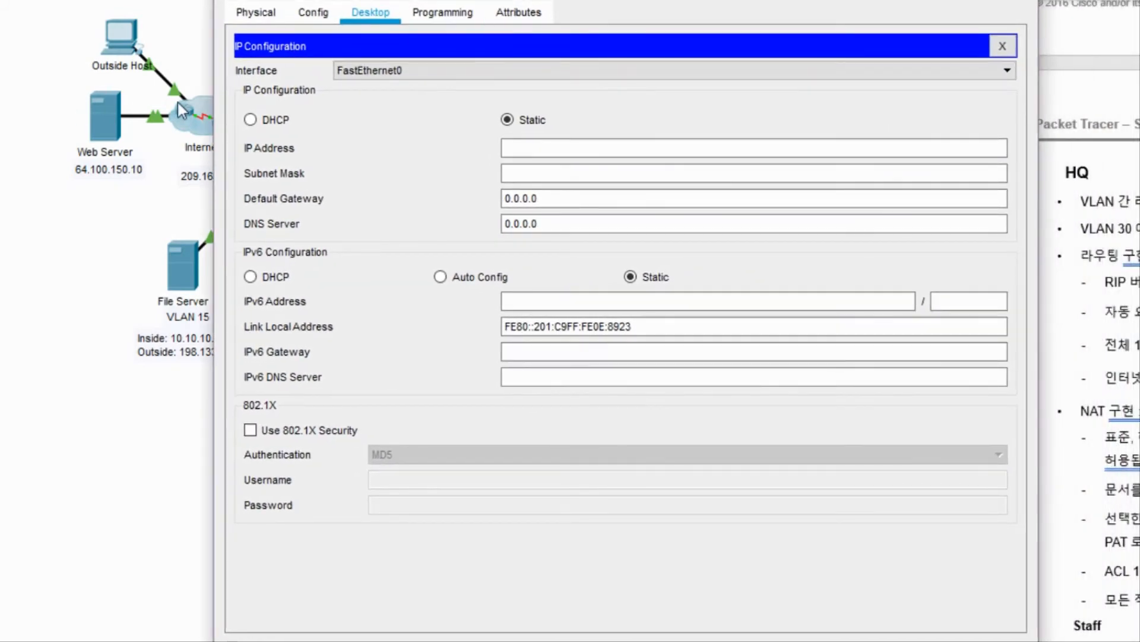
left_click(251, 120)
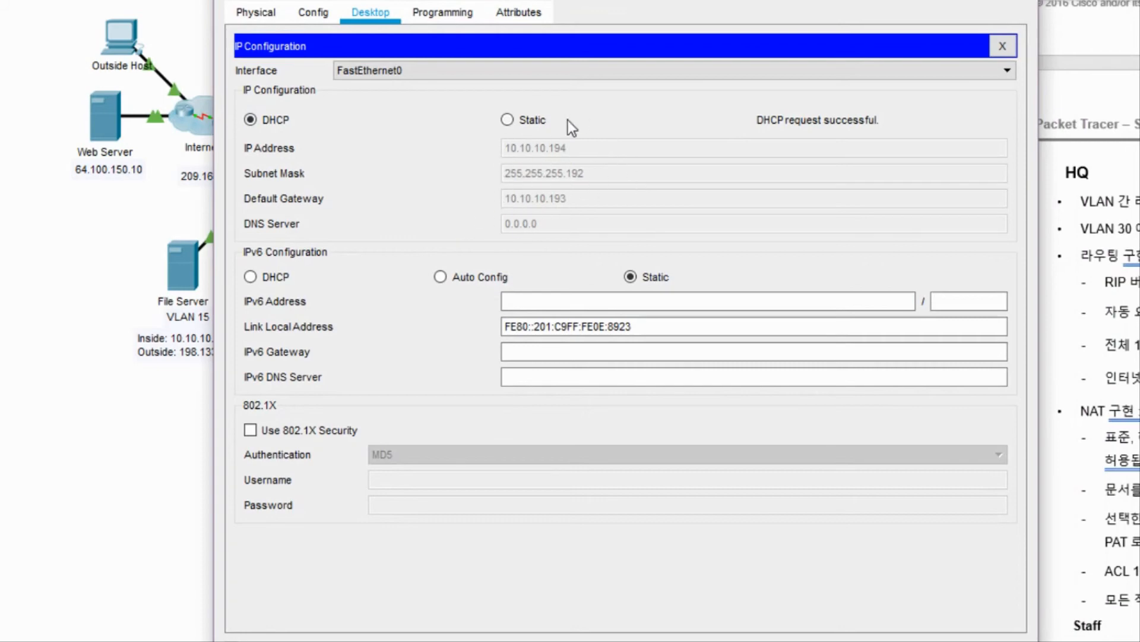
left_click(1007, 2)
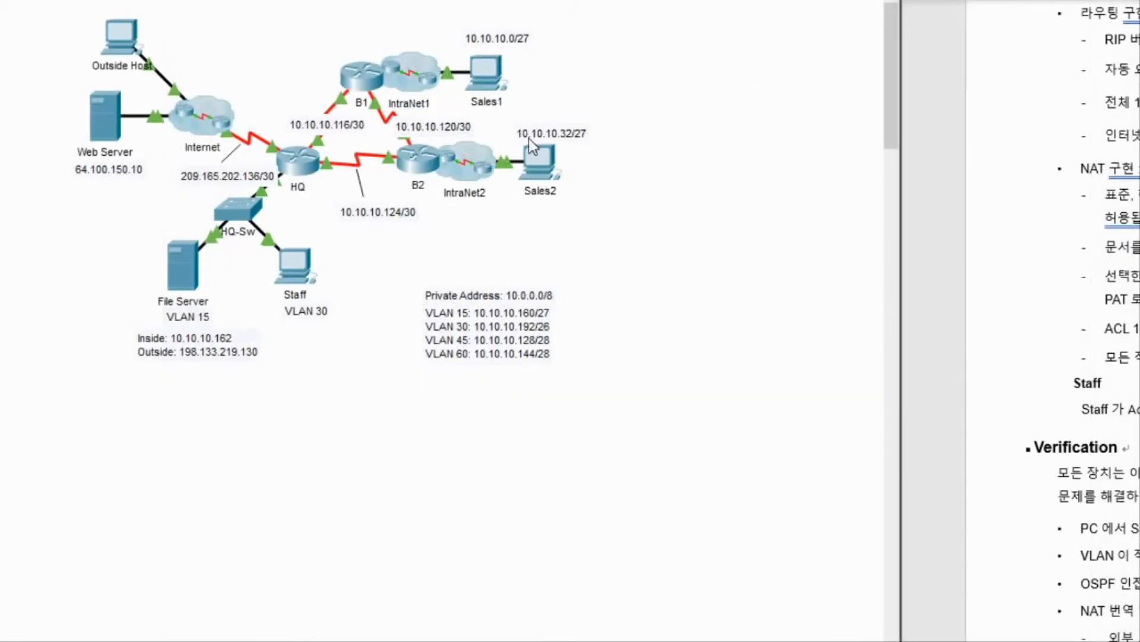
From the Staff PC's command prompt, SSH as admin to 10.10.10.146 and log in.
left_click(293, 266)
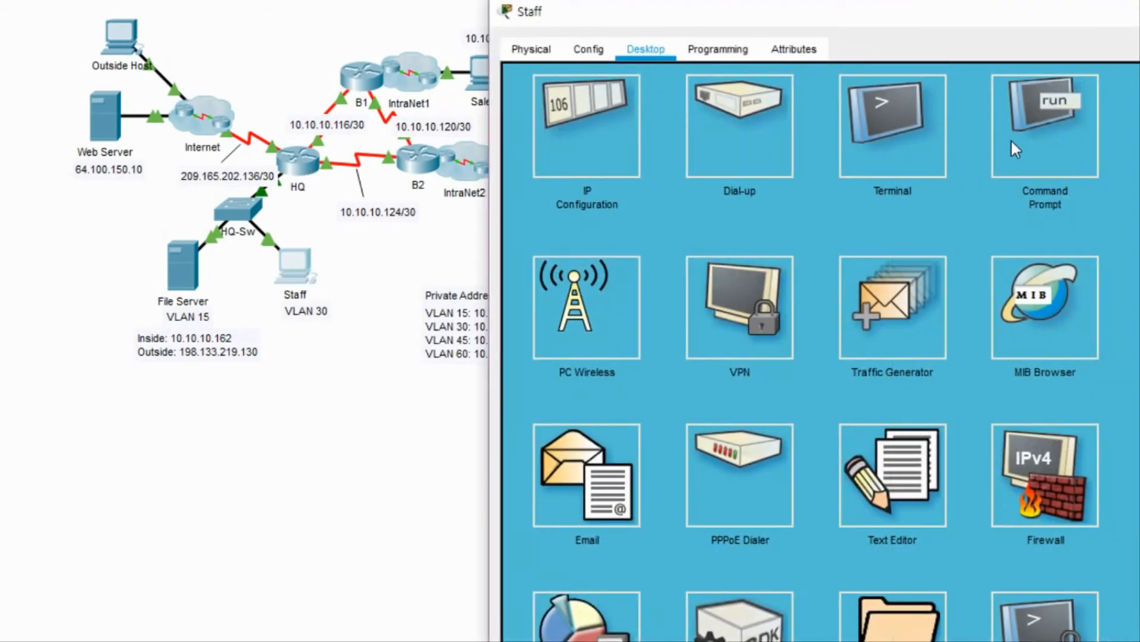
left_click(1017, 150)
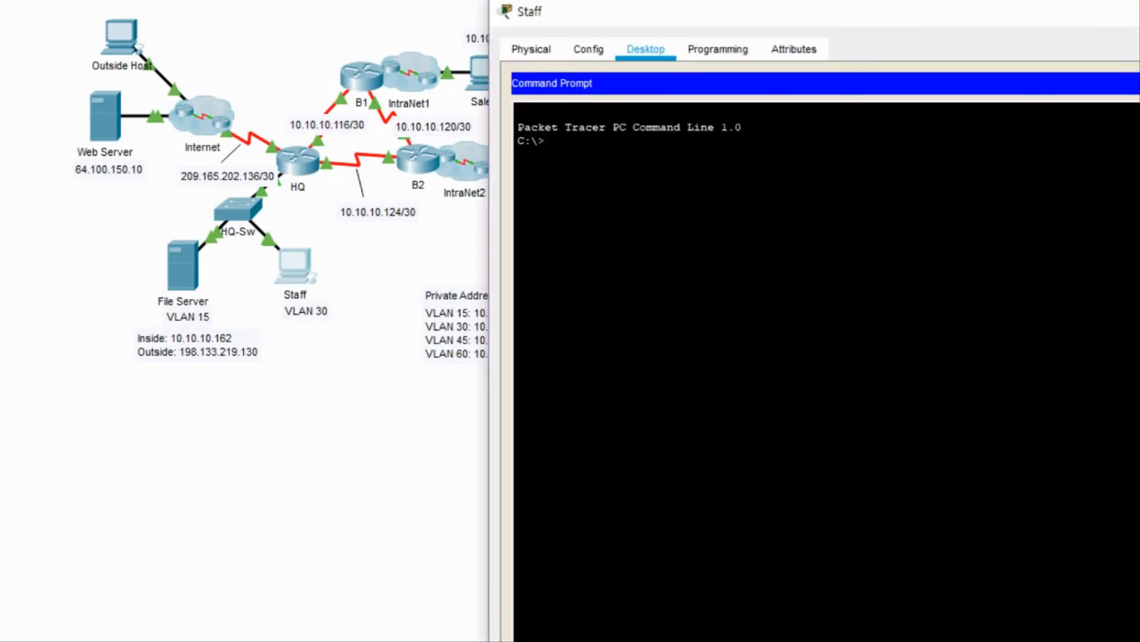
type("ssh -l admin 10.10.10.")
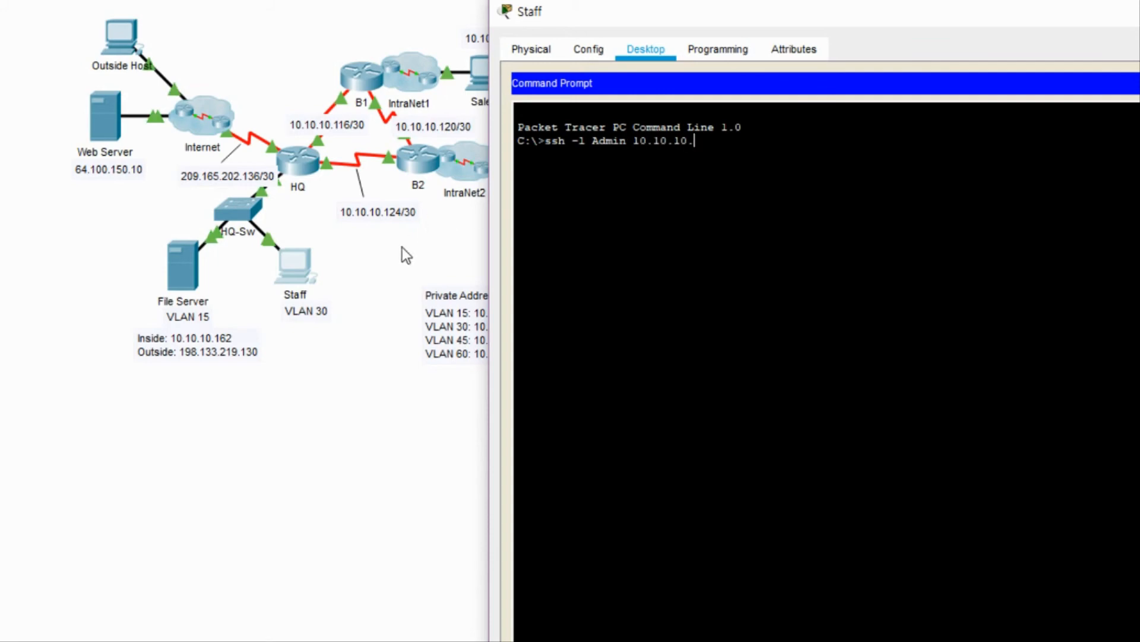
left_click(329, 216)
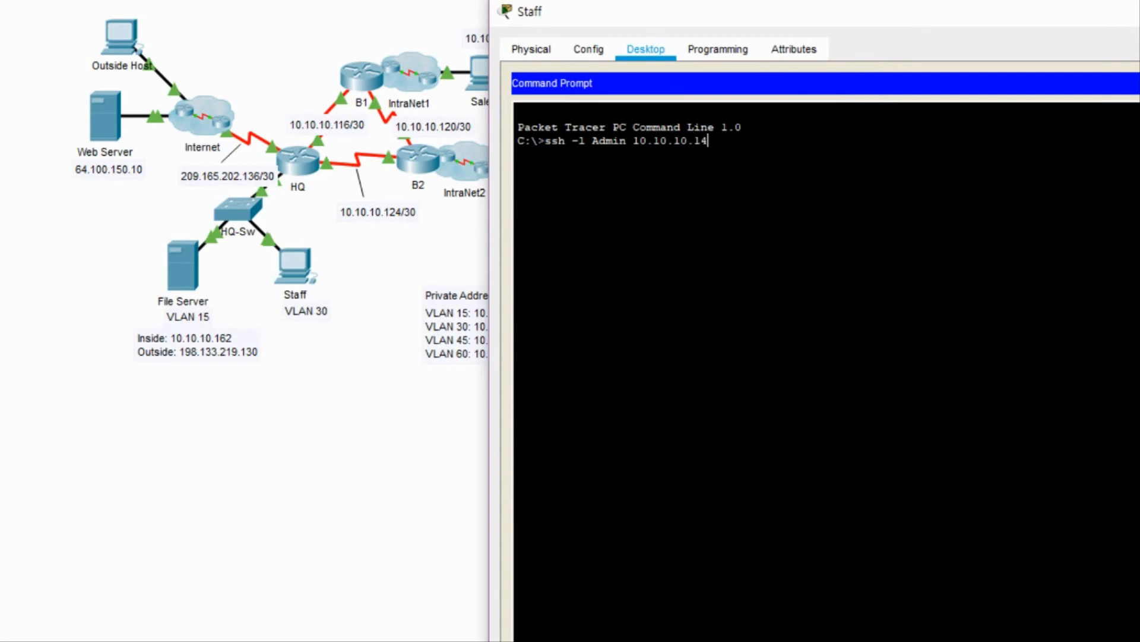
left_click_drag(786, 23, 587, 0)
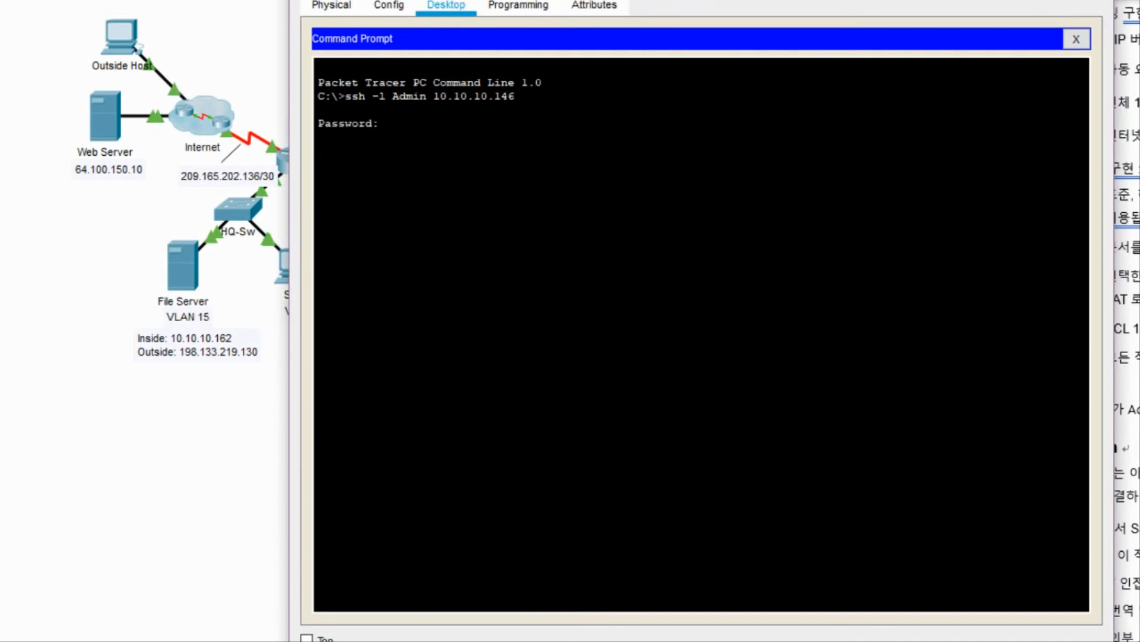
key("Return")
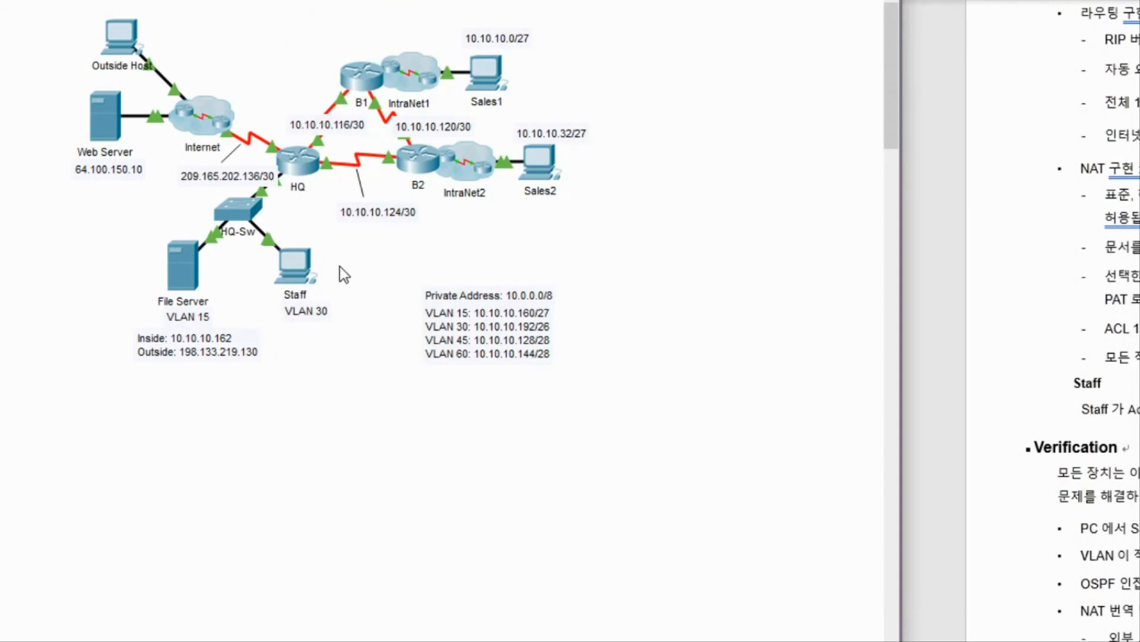
On HQ-Sw, enter privileged mode and run show vlan brief.
left_click(247, 215)
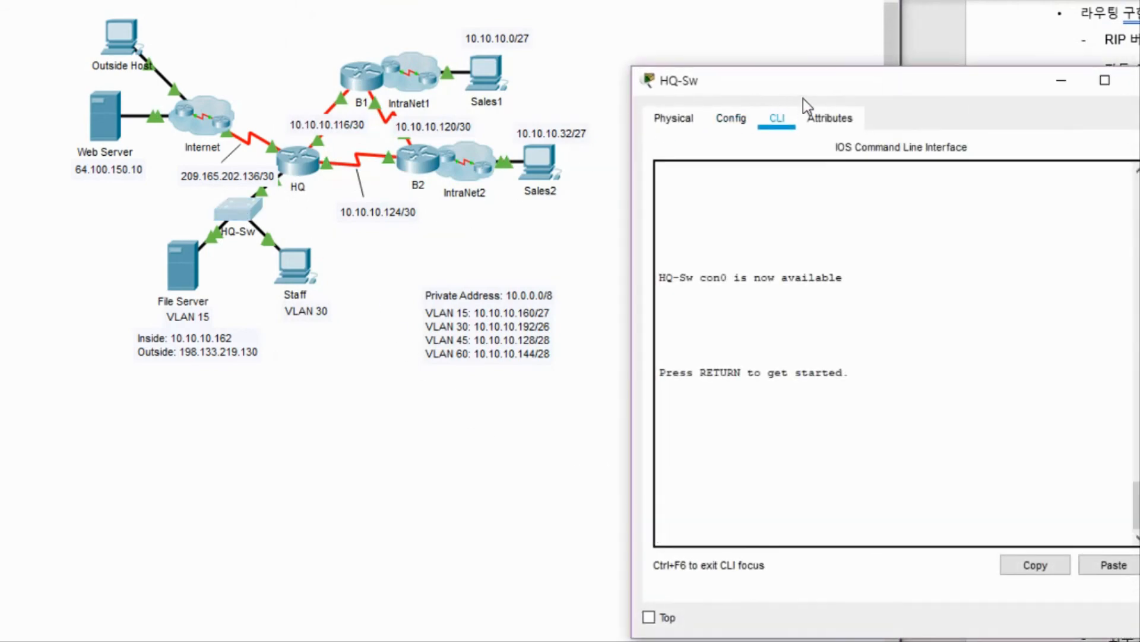
left_click_drag(803, 99, 550, 45)
key("Return")
key("Return")
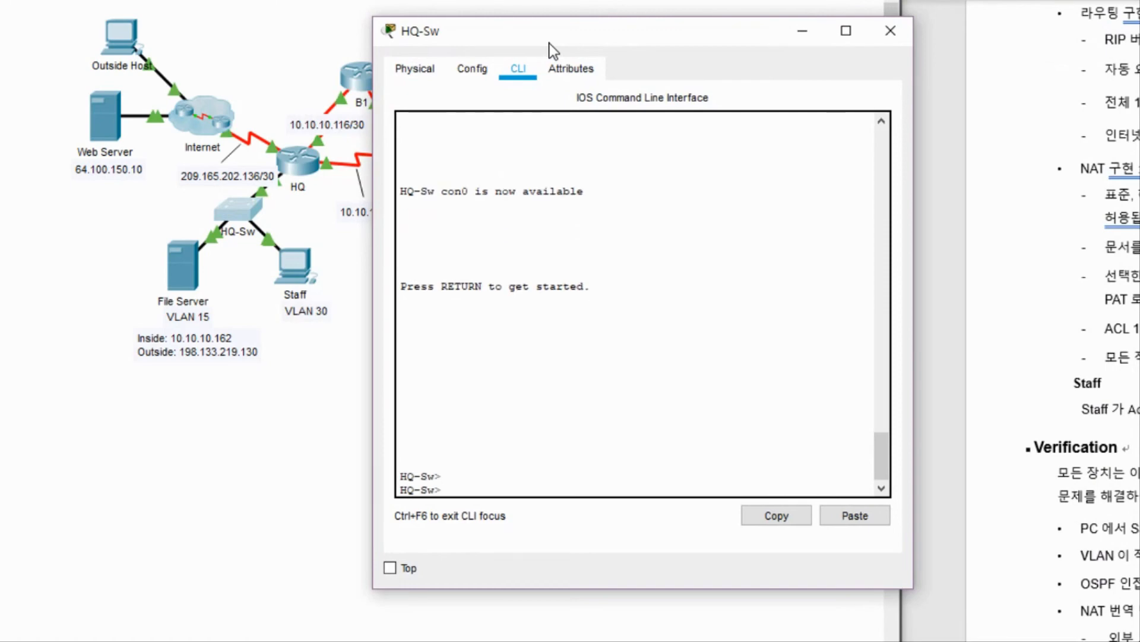
type("en")
key("Return")
type("sh")
key("Tab")
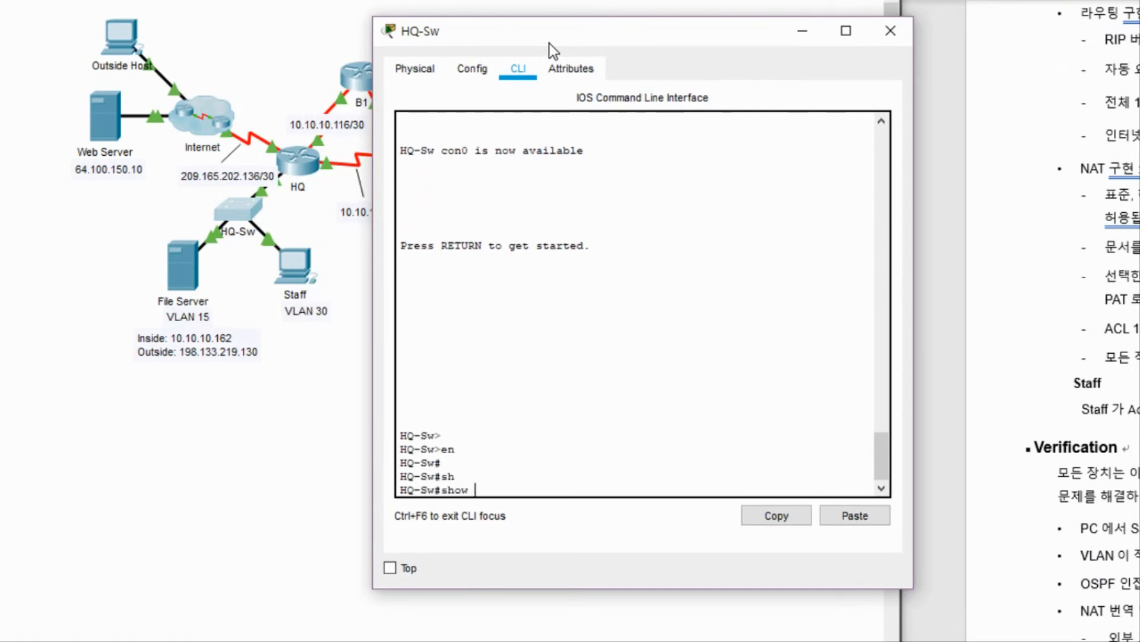
type("vlan")
key("Tab")
type("?")
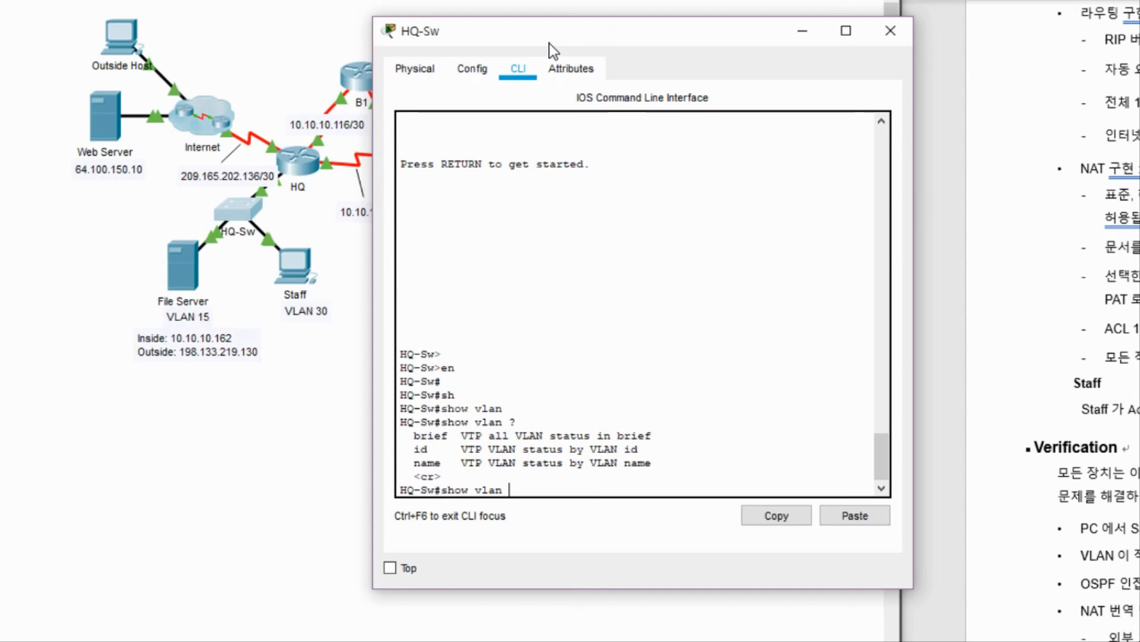
type("br")
key("Tab")
key("Return")
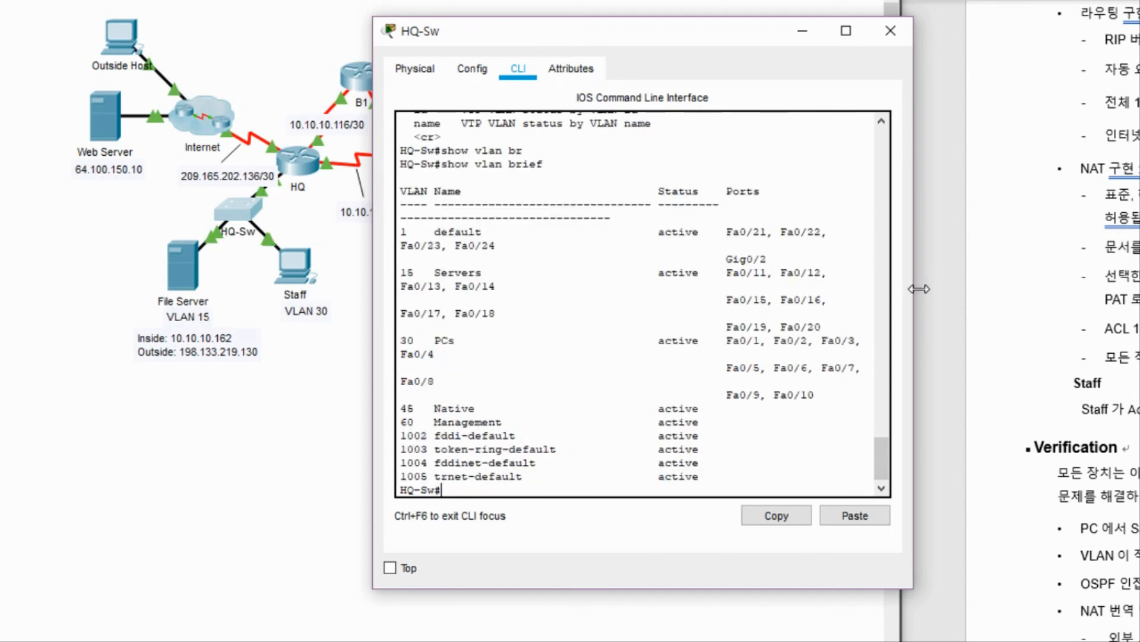
Widen the window and review VLANs 15 Servers (Fa0/11-20), 30 PCs (Fa0/1-10), Native and Management.
left_click_drag(913, 294, 1076, 292)
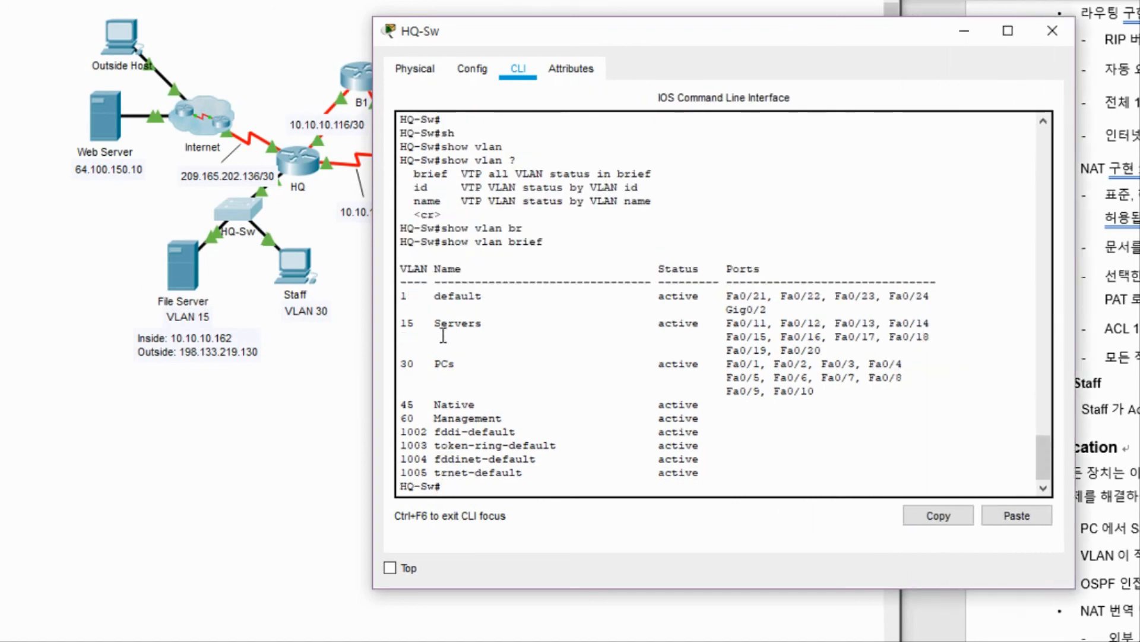
triple_click(410, 324)
left_click(617, 332)
left_click_drag(731, 325, 867, 349)
left_click(483, 361)
left_click_drag(404, 364, 475, 363)
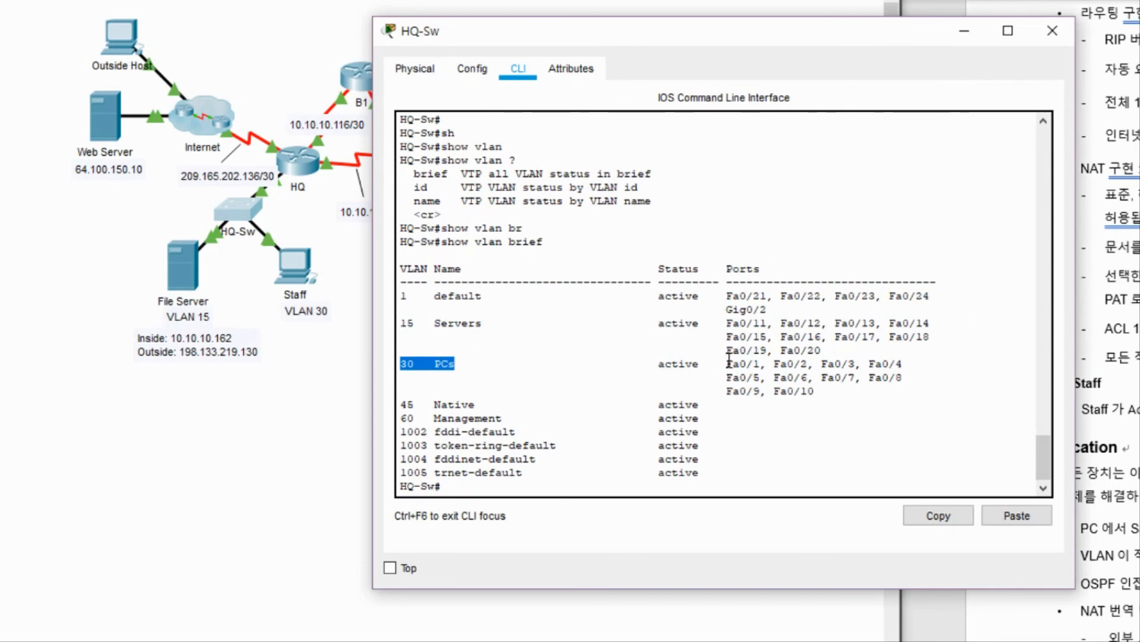
left_click_drag(725, 364, 822, 397)
left_click(822, 393)
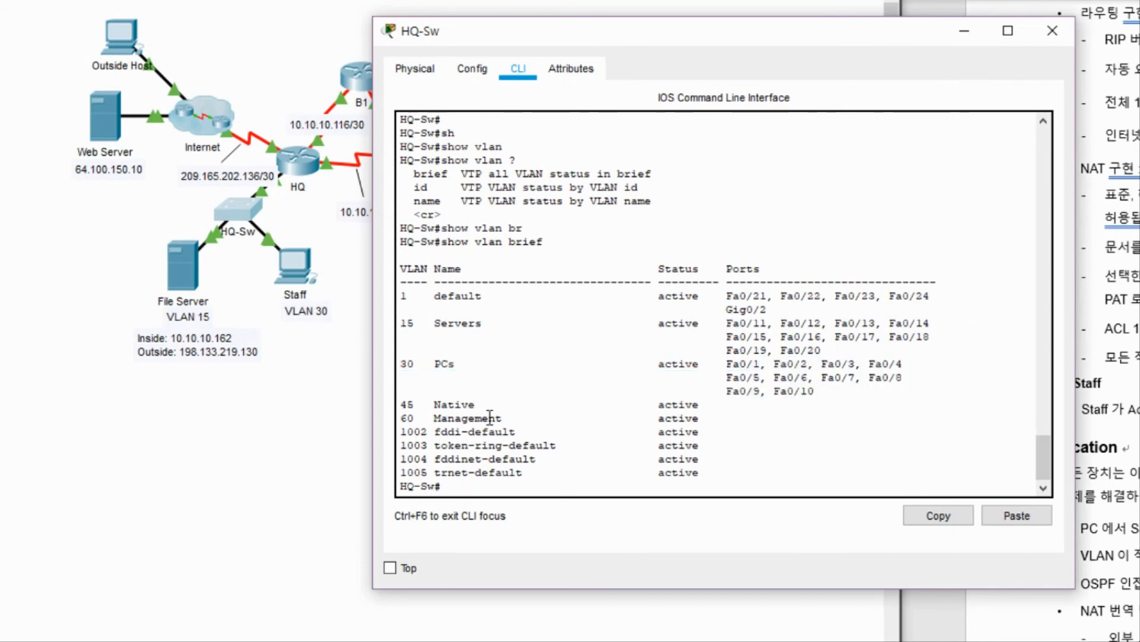
left_click_drag(769, 309, 432, 279)
left_click(526, 379)
left_click_drag(497, 407, 416, 407)
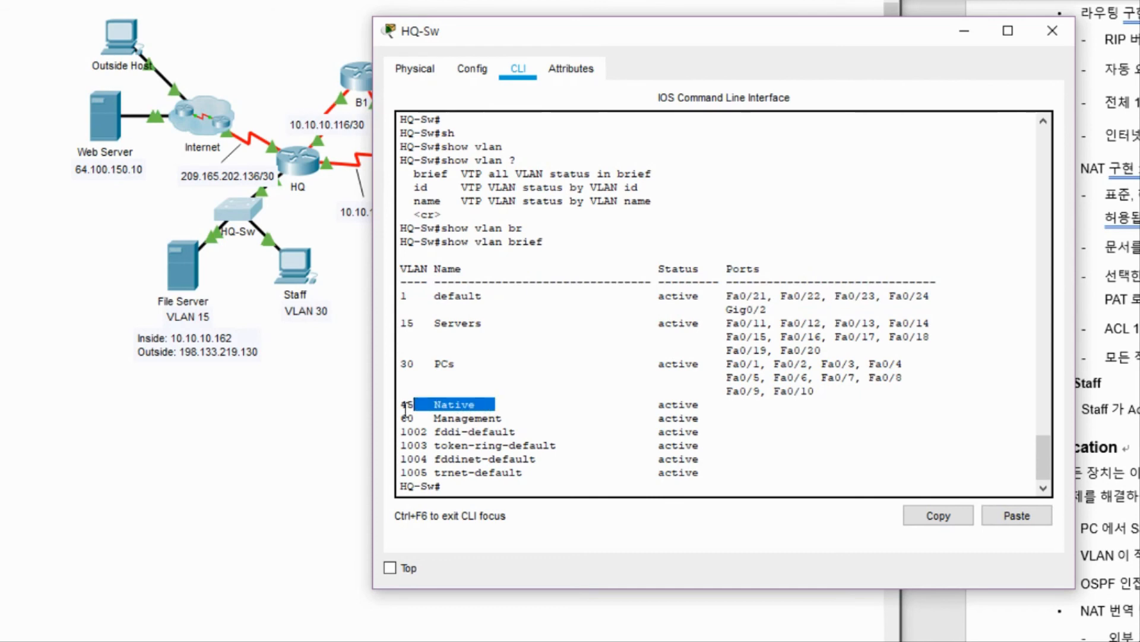
left_click(539, 419)
left_click_drag(503, 419, 435, 405)
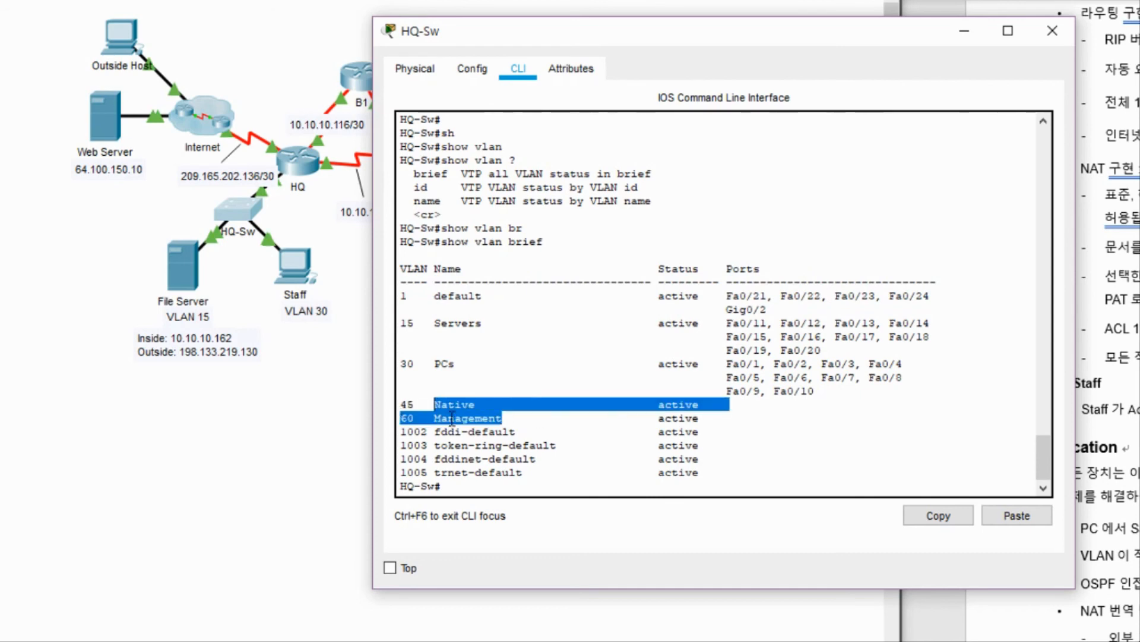
left_click(574, 419)
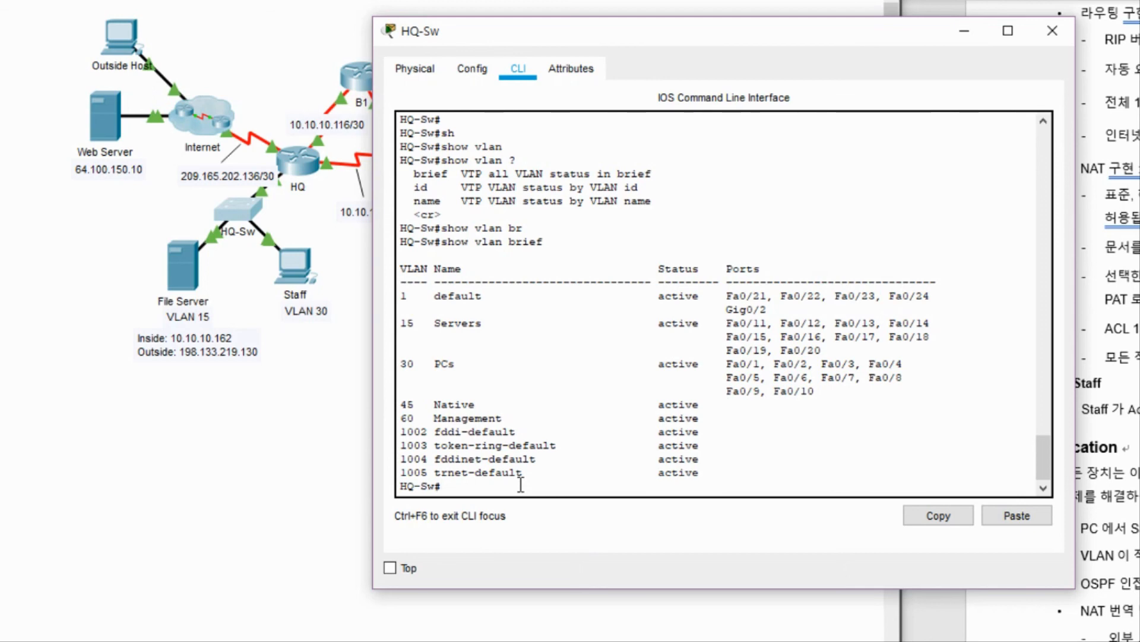
Run show port-security interface fa0/1 in the HQ-Sw CLI.
key("Return")
key("Return")
type("sh")
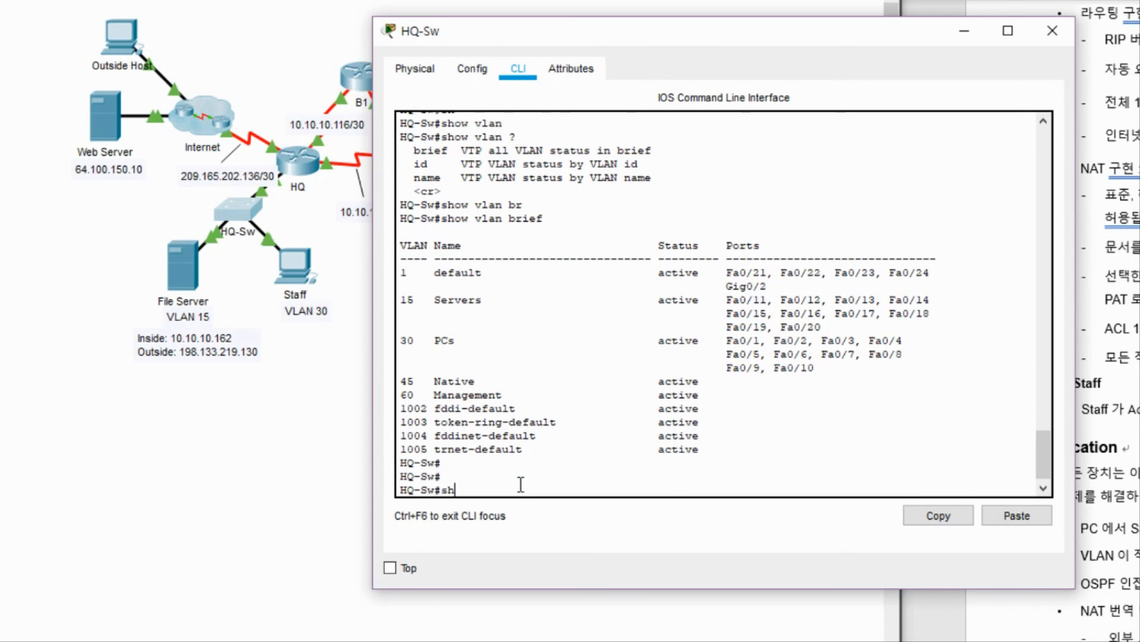
key("Tab")
type("po")
key("Tab")
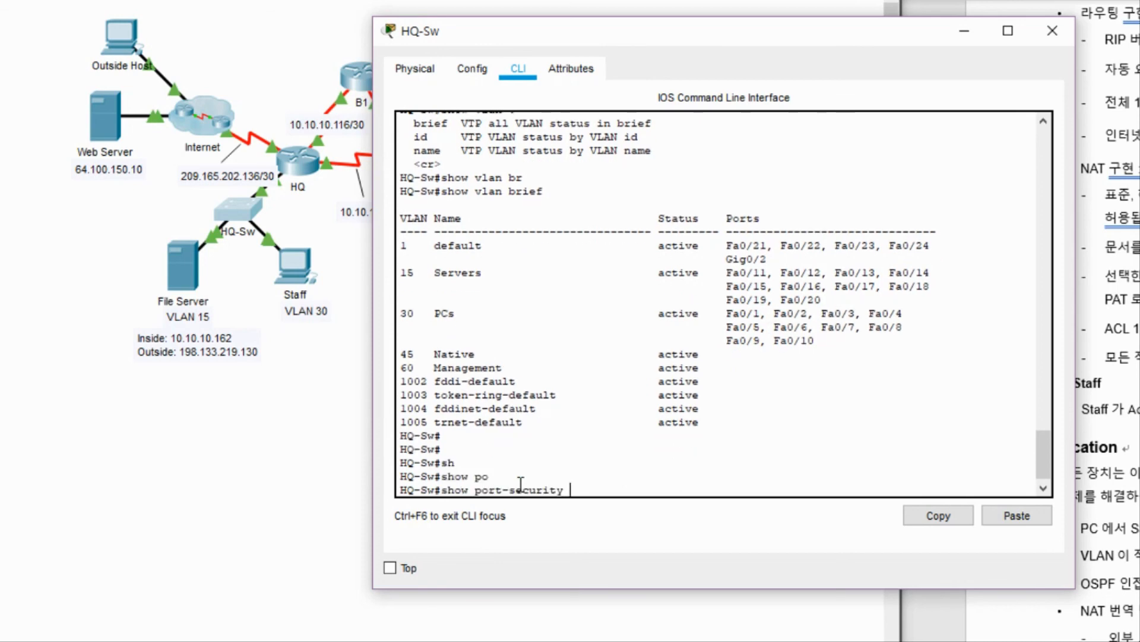
type("in")
key("Tab")
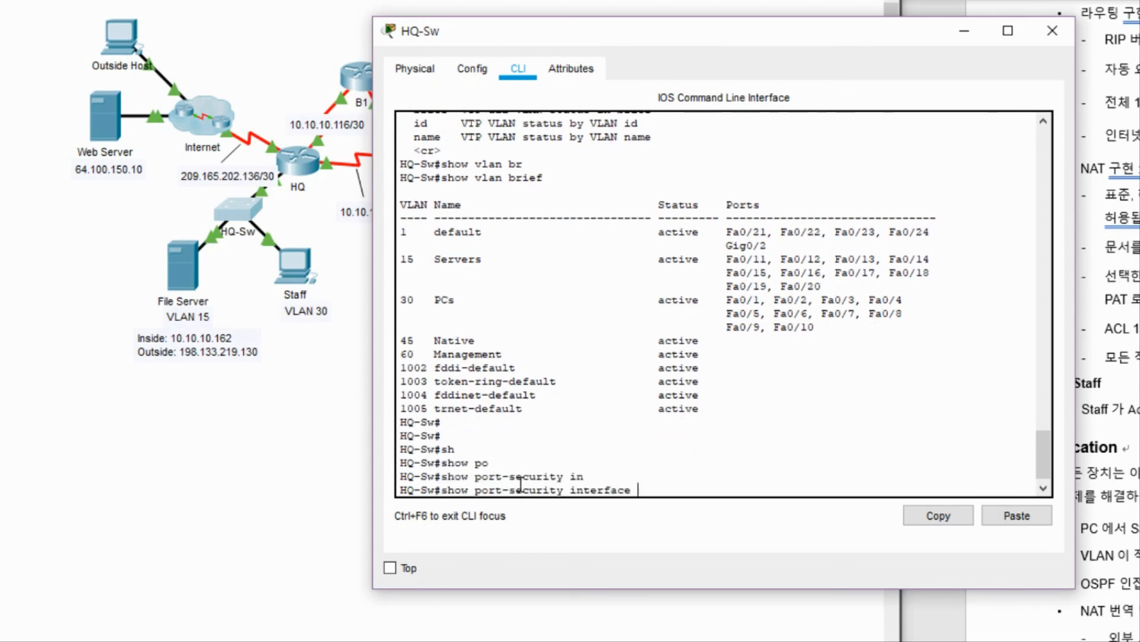
type("fa0/1")
key("Tab")
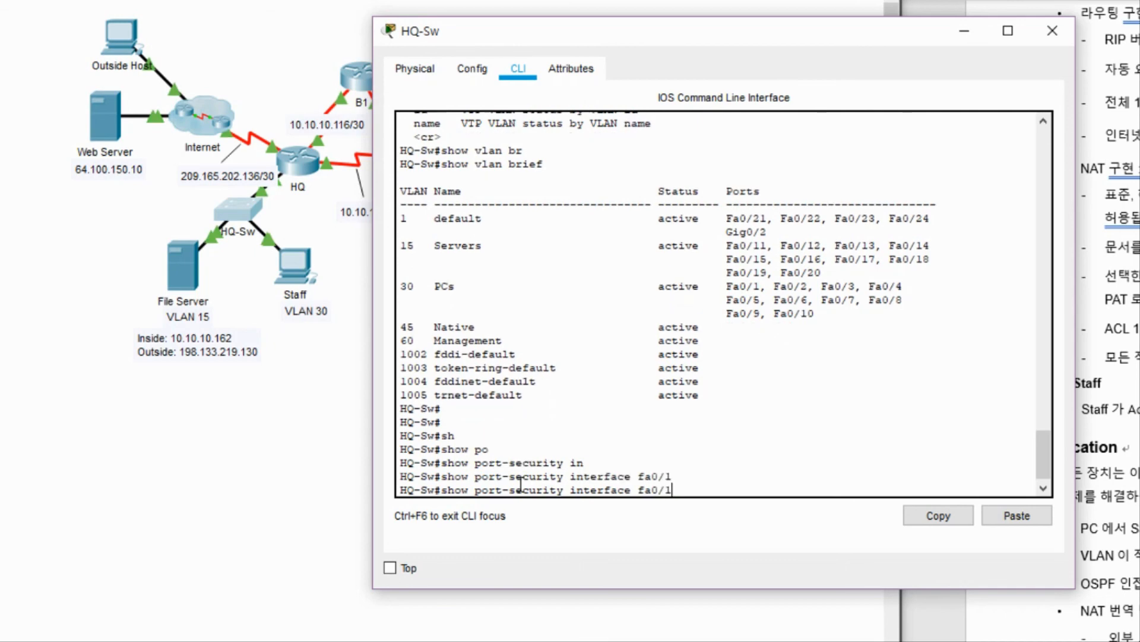
key("Return")
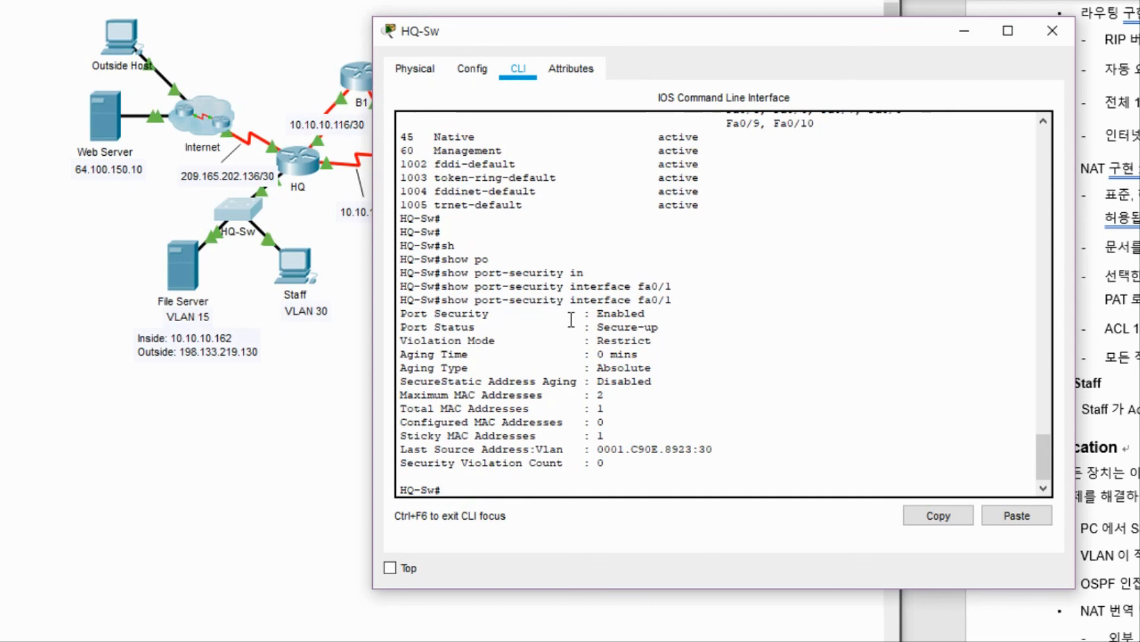
Verify port security is enabled with maximum 2 MACs and 1 learned, then close HQ-Sw.
left_click_drag(584, 315, 659, 315)
left_click(679, 359)
left_click_drag(604, 400, 432, 399)
left_click(593, 410)
left_click_drag(584, 410, 608, 414)
left_click_drag(589, 452, 750, 440)
left_click(740, 443)
left_click(1056, 31)
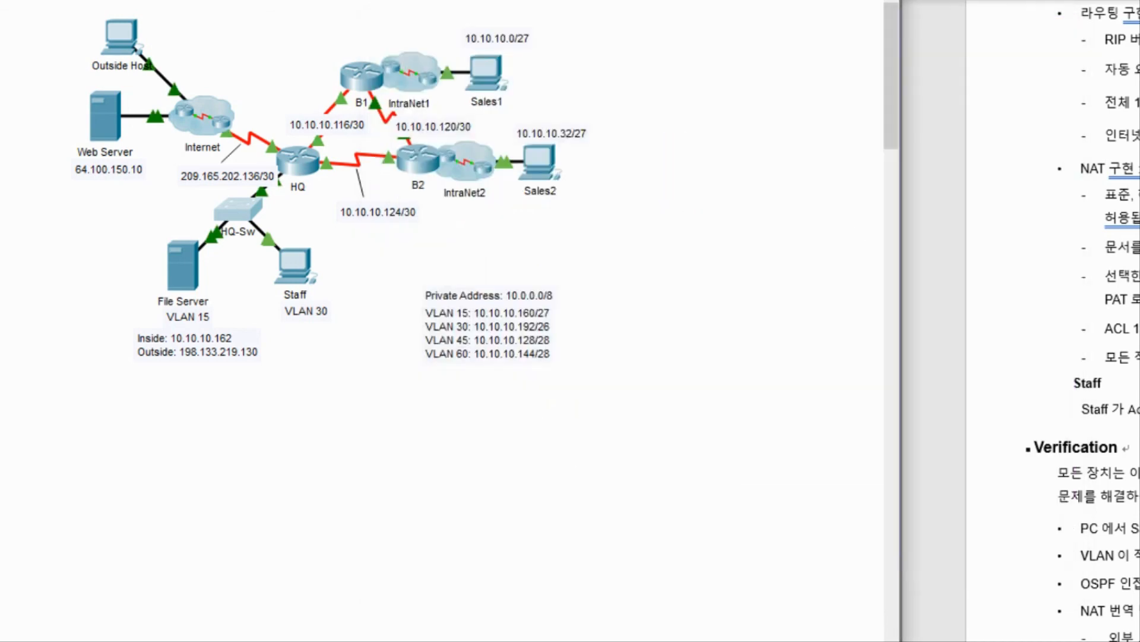